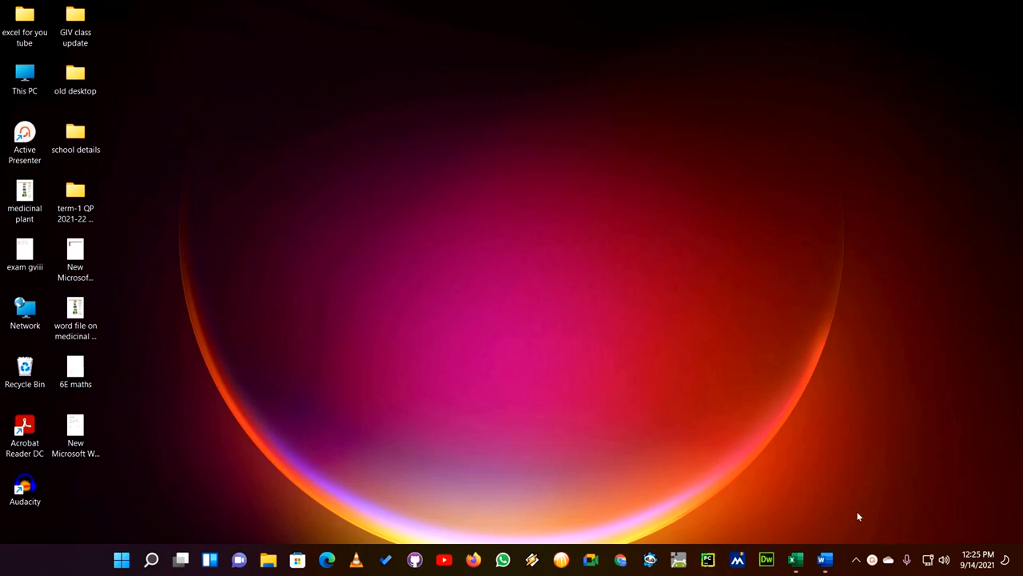
- Switch to the Errors in Excel document in Word and look over its list of error types
{"action": "left_click", "coordinate": [825, 560]}
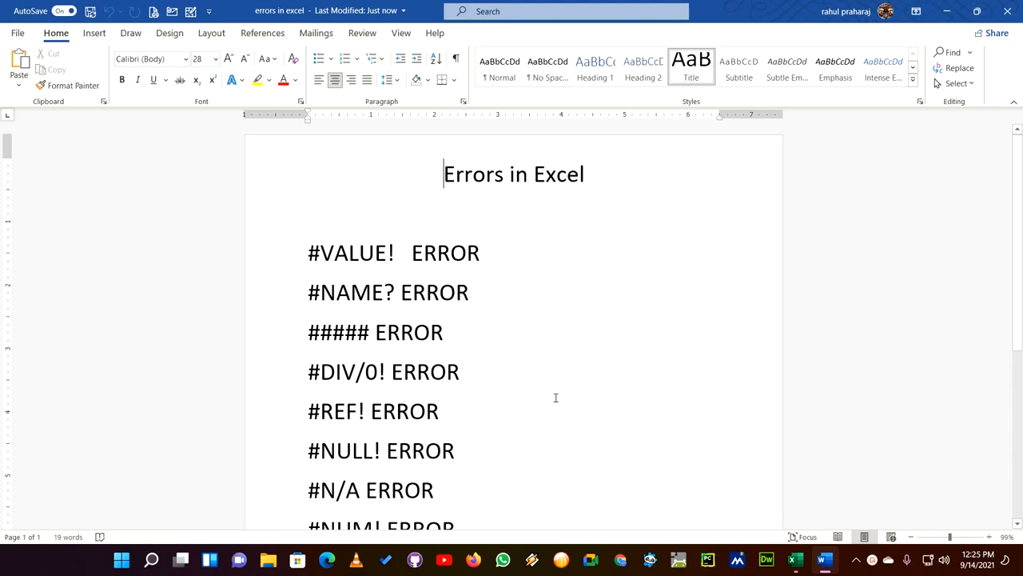
{"action": "scroll", "coordinate": [555, 397], "scroll_direction": "down", "scroll_amount": 2}
{"action": "scroll", "coordinate": [555, 398], "scroll_direction": "up", "scroll_amount": 2}
{"action": "scroll", "coordinate": [556, 398], "scroll_direction": "down", "scroll_amount": 1}
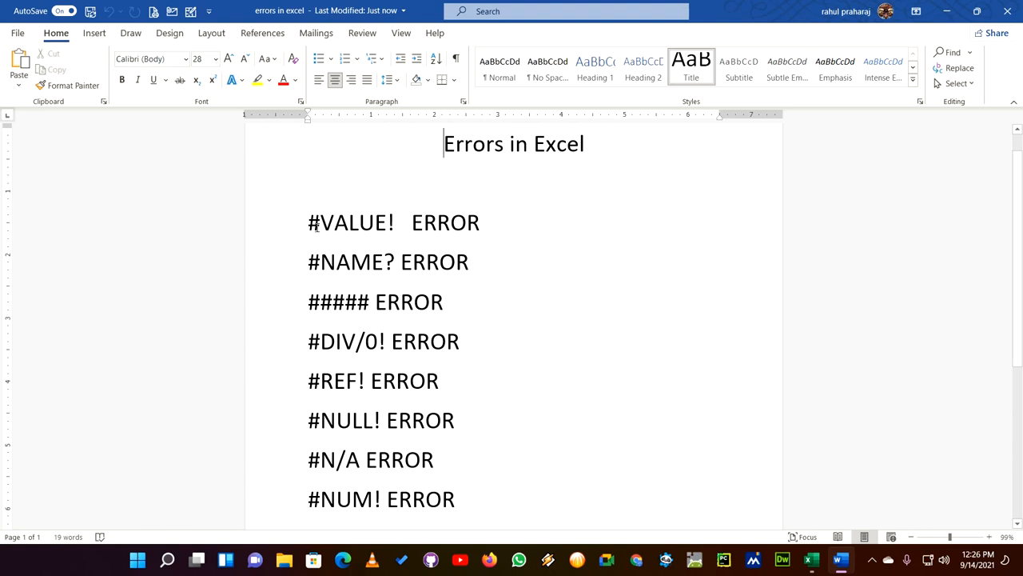
- Go through the listed errors from #VALUE! to #NUM! by highlighting their lines, finishing on the ##### ERROR line
{"action": "left_click", "coordinate": [310, 224]}
{"action": "left_click_drag", "start_coordinate": [454, 229], "coordinate": [500, 232]}
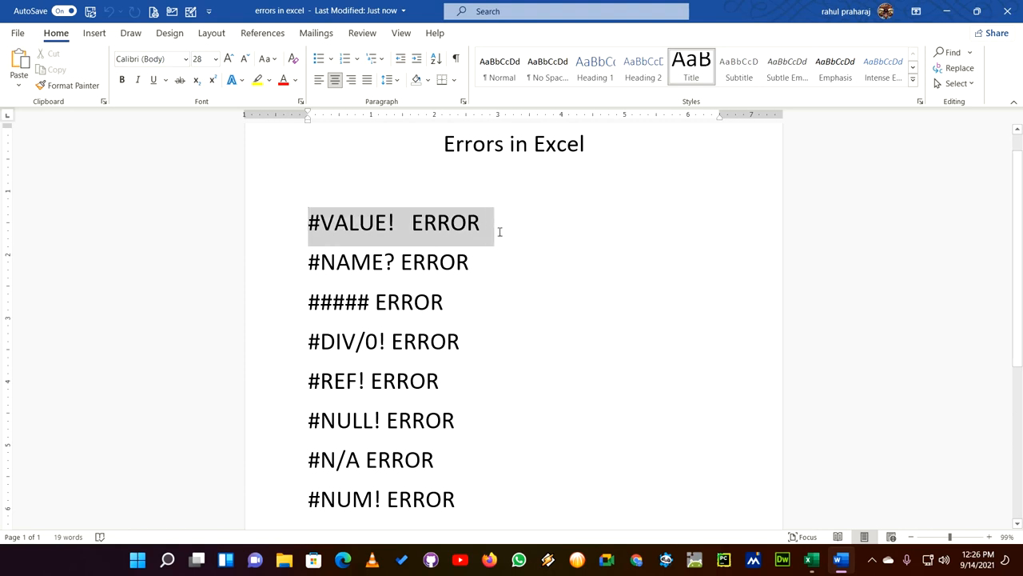
{"action": "left_click", "coordinate": [353, 260]}
{"action": "left_click_drag", "start_coordinate": [306, 262], "coordinate": [503, 264]}
{"action": "left_click", "coordinate": [497, 276]}
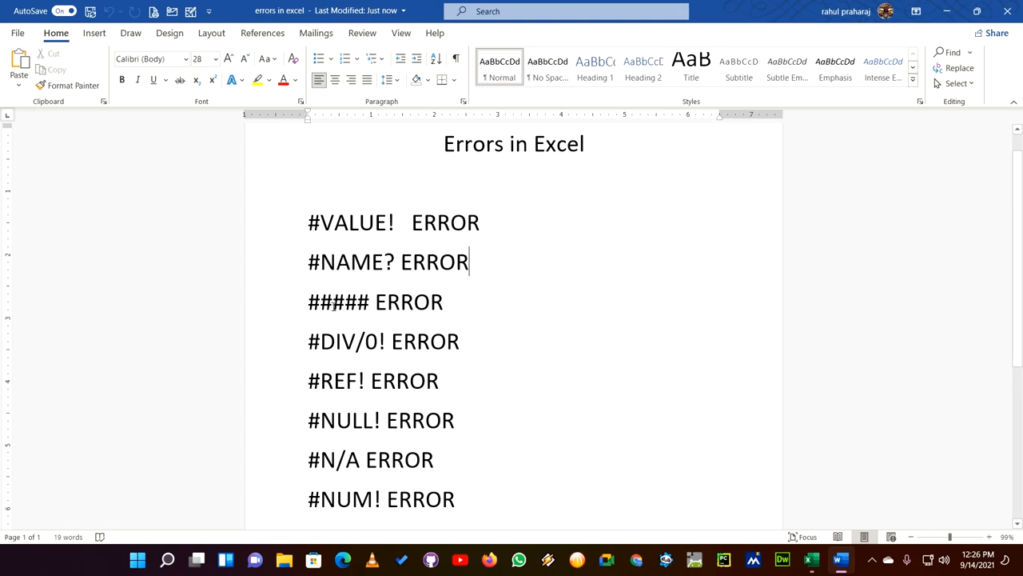
{"action": "left_click_drag", "start_coordinate": [307, 303], "coordinate": [446, 305]}
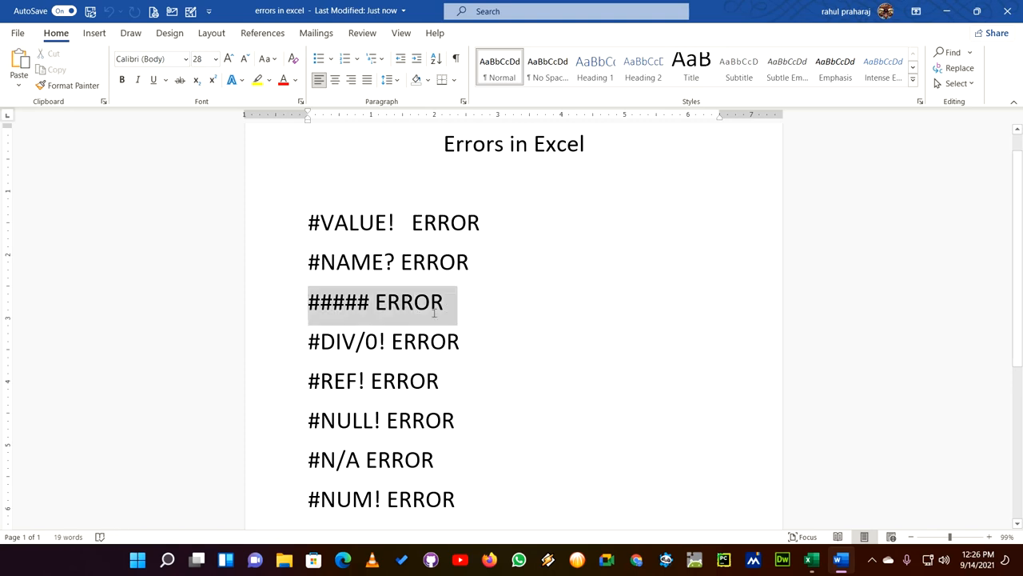
{"action": "left_click", "coordinate": [365, 342]}
{"action": "left_click_drag", "start_coordinate": [308, 343], "coordinate": [470, 344]}
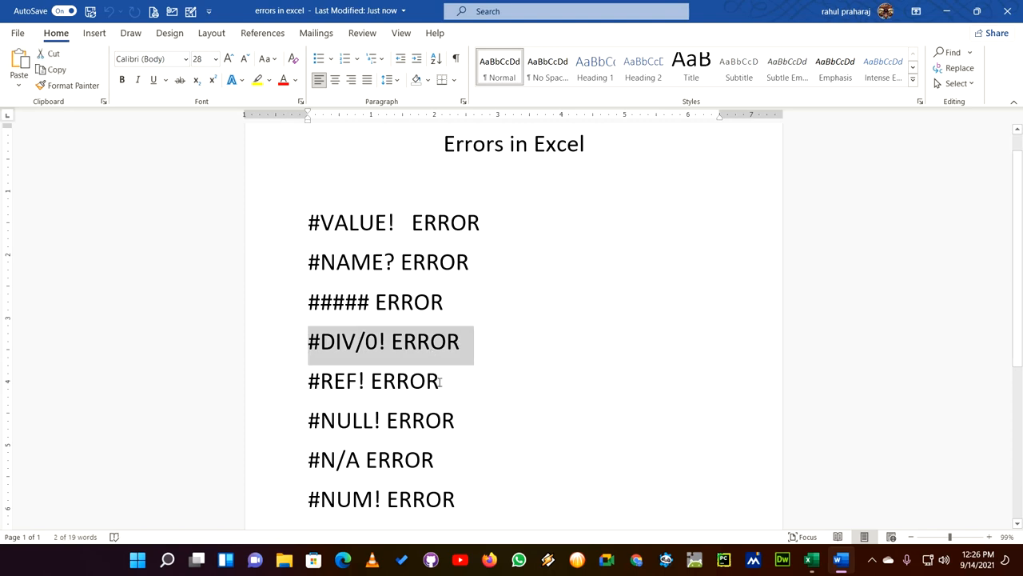
{"action": "left_click_drag", "start_coordinate": [305, 422], "coordinate": [471, 422]}
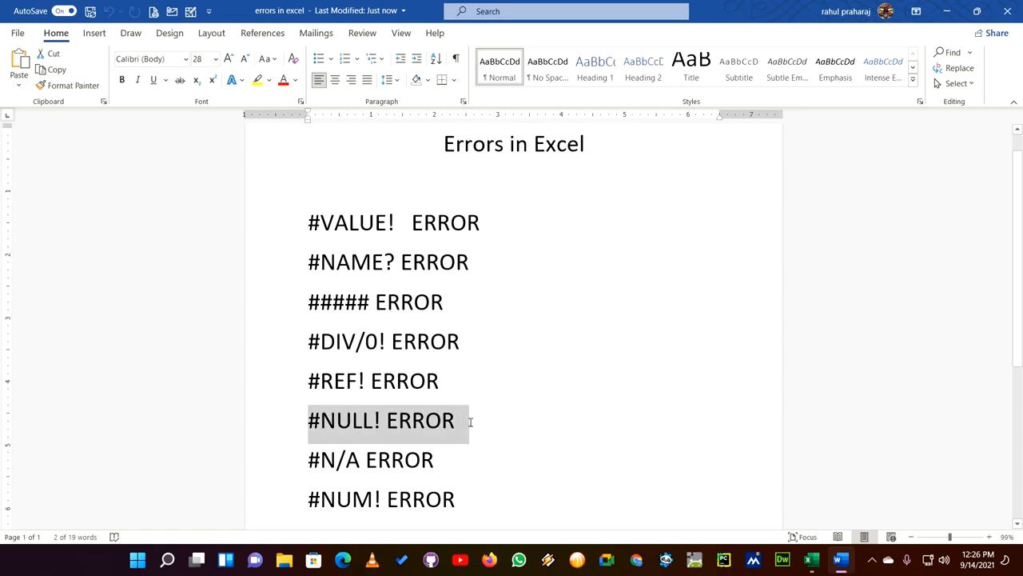
{"action": "left_click_drag", "start_coordinate": [306, 460], "coordinate": [416, 459]}
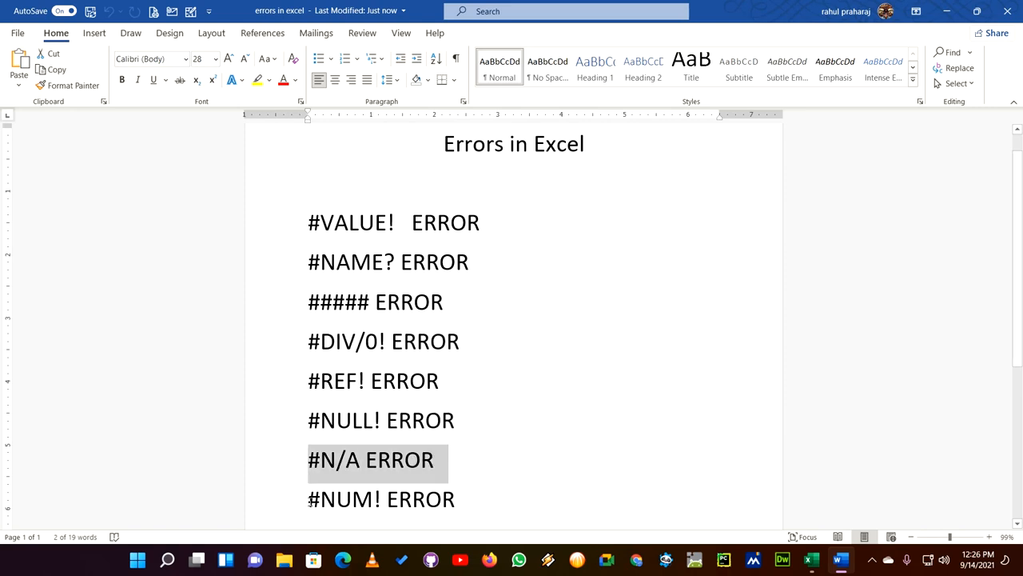
{"action": "left_click_drag", "start_coordinate": [309, 501], "coordinate": [470, 500]}
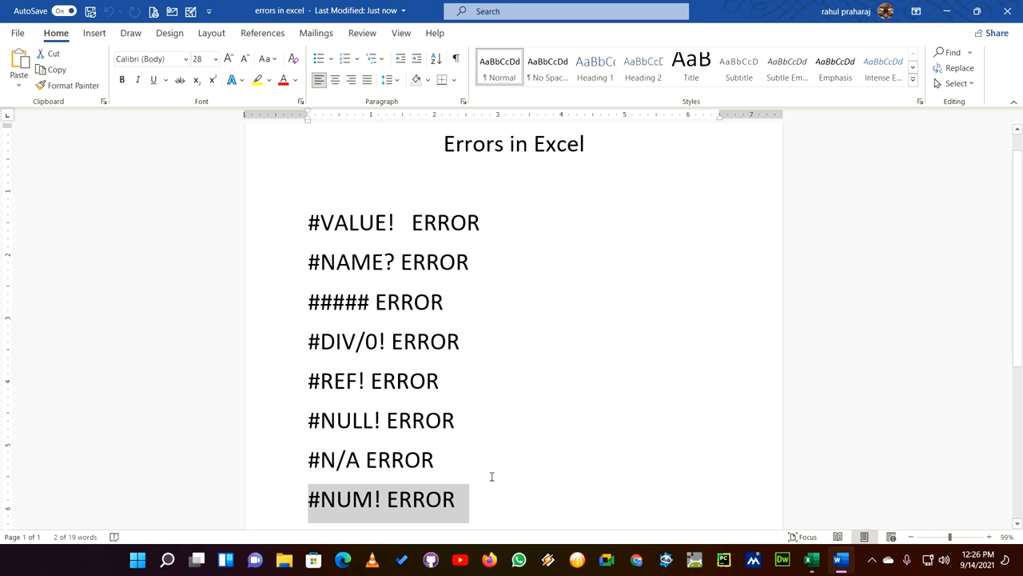
{"action": "left_click_drag", "start_coordinate": [477, 302], "coordinate": [309, 303]}
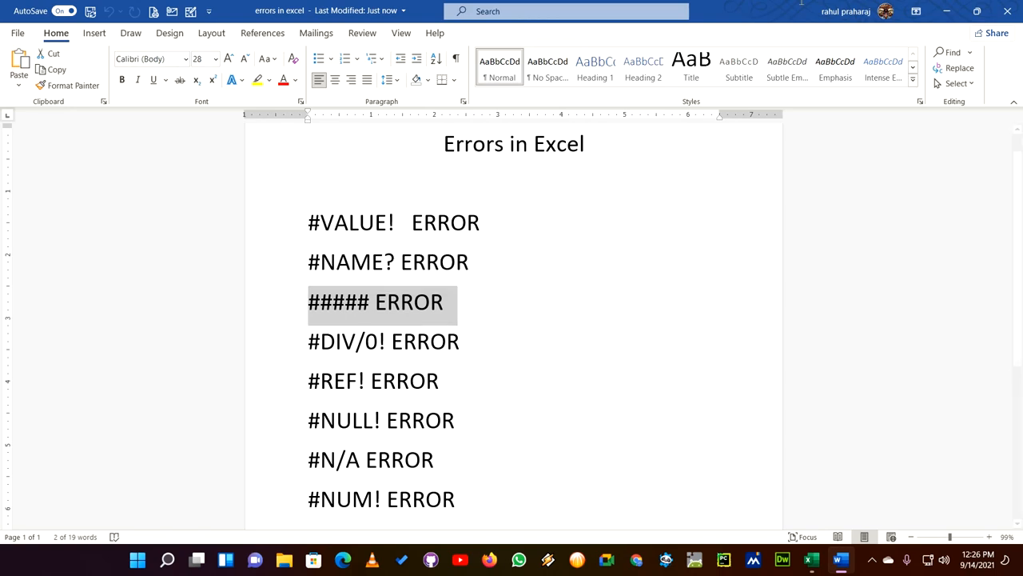
- Switch to the Book1 workbook in Excel and enter 7,500,000 in cell A3
{"action": "left_click", "coordinate": [946, 11]}
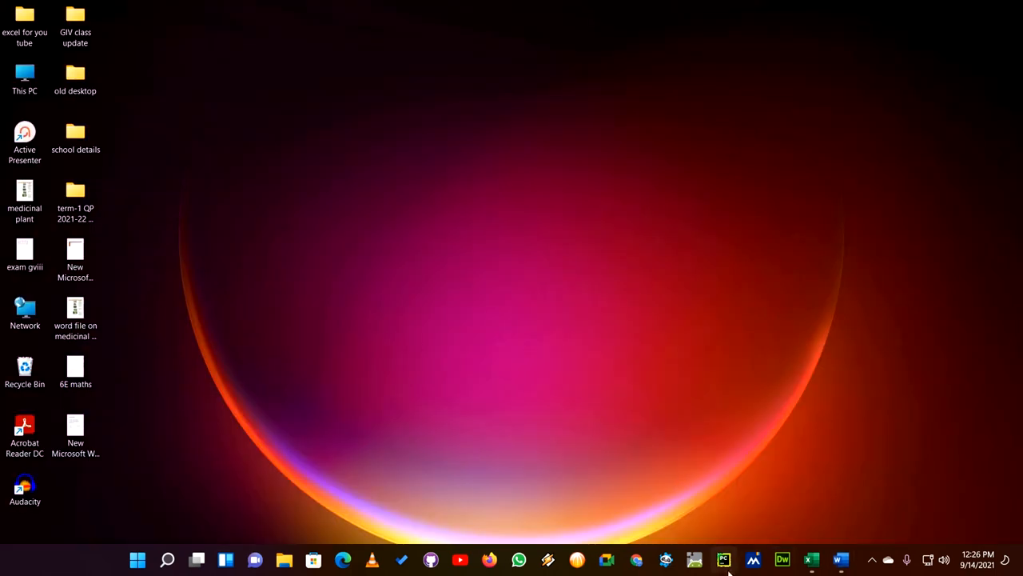
{"action": "left_click", "coordinate": [812, 562]}
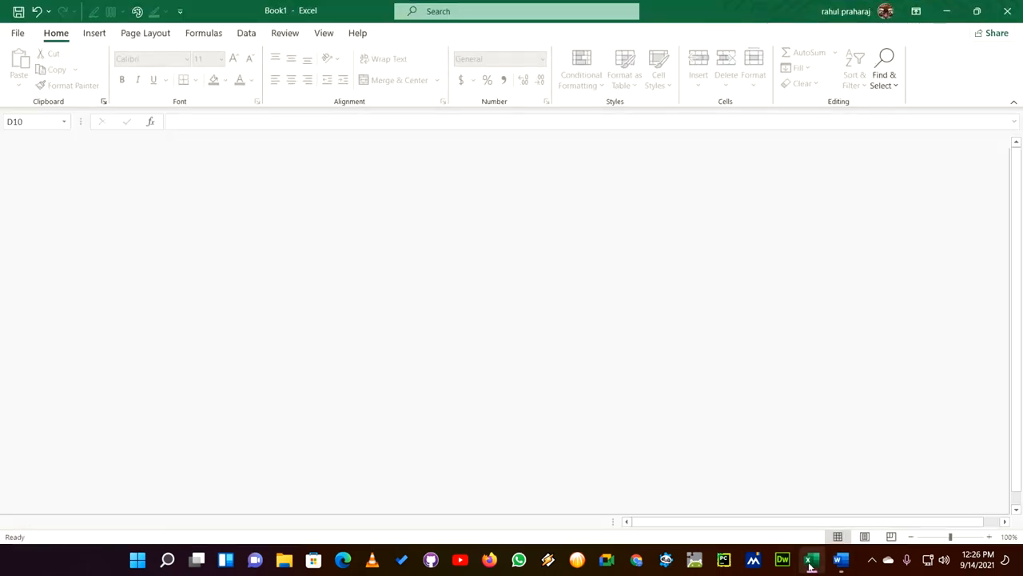
{"action": "left_click", "coordinate": [43, 181]}
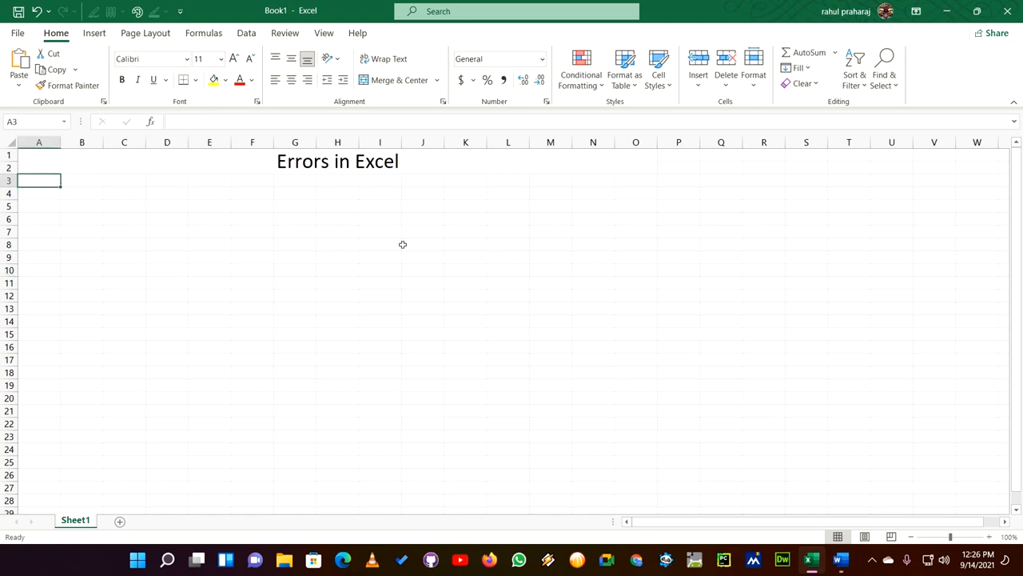
{"action": "type", "text": "7,5"}
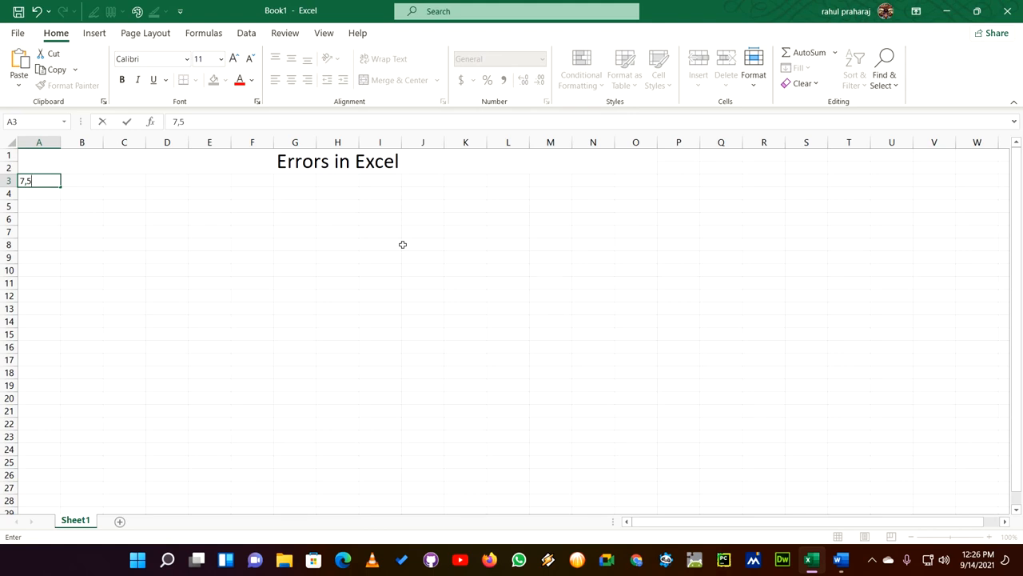
{"action": "type", "text": "00,000"}
{"action": "left_click", "coordinate": [37, 195]}
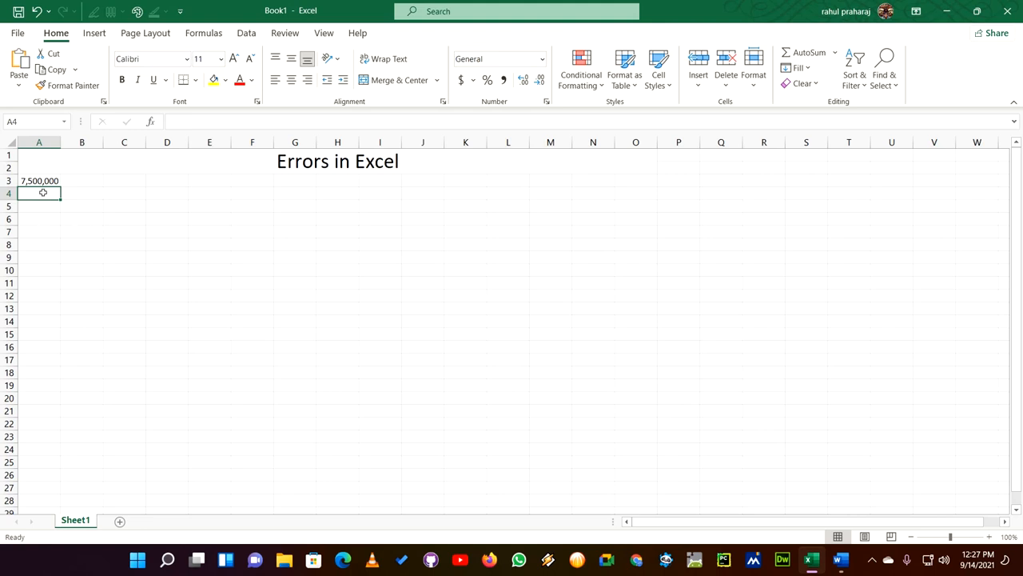
{"action": "type", "text": "50000000000"}
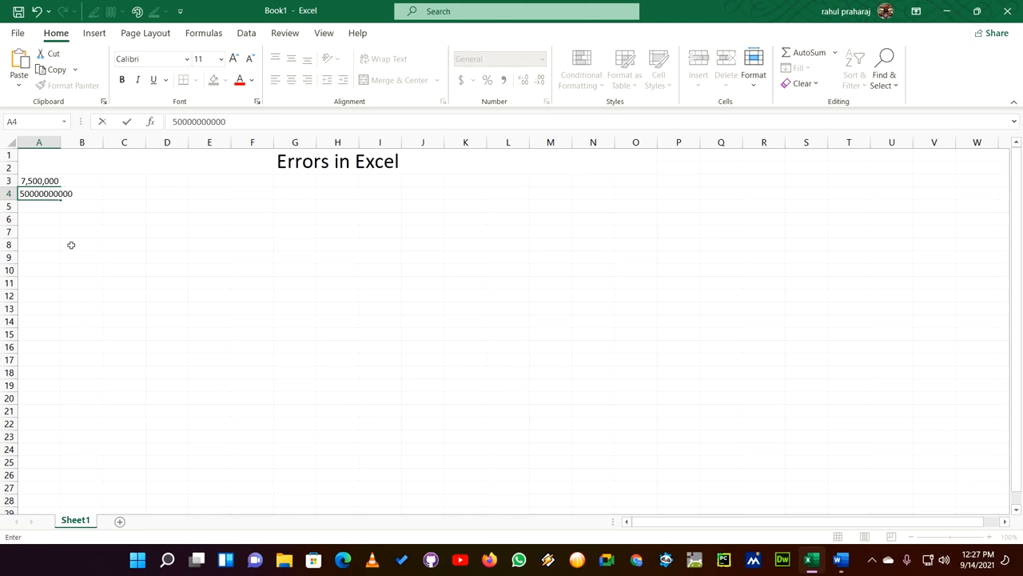
{"action": "left_click", "coordinate": [78, 278]}
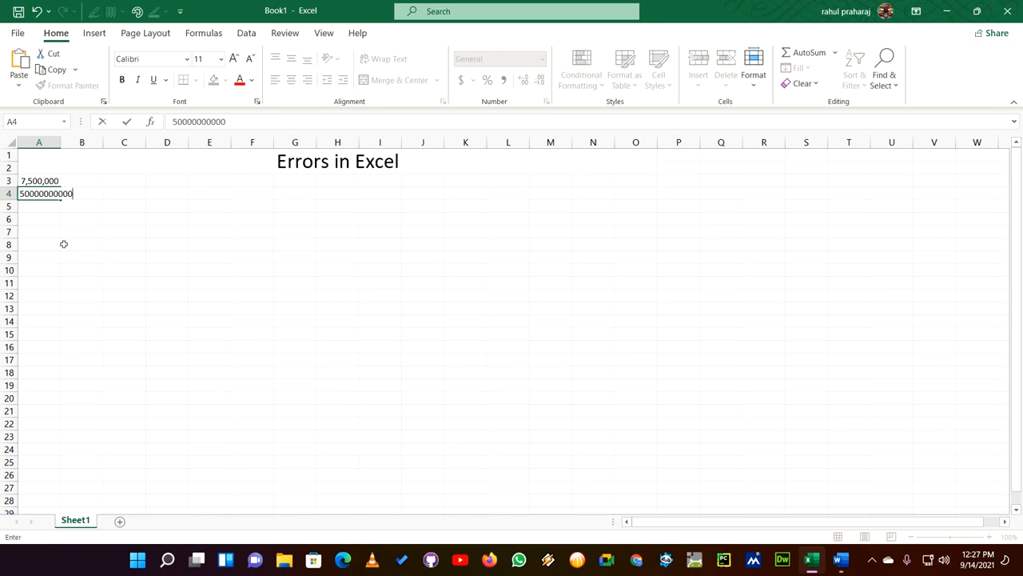
{"action": "left_click", "coordinate": [42, 206]}
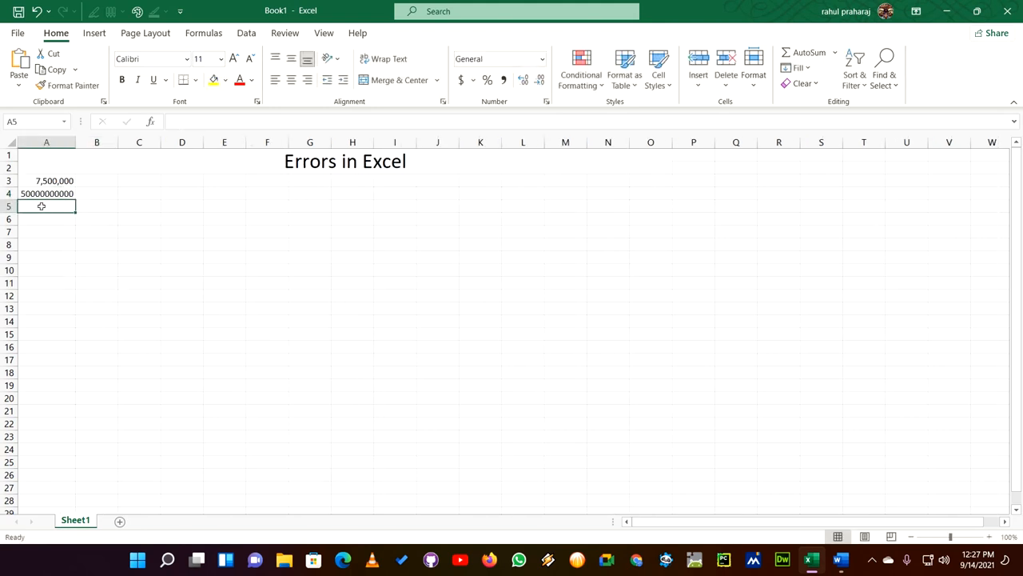
{"action": "type", "text": "500."}
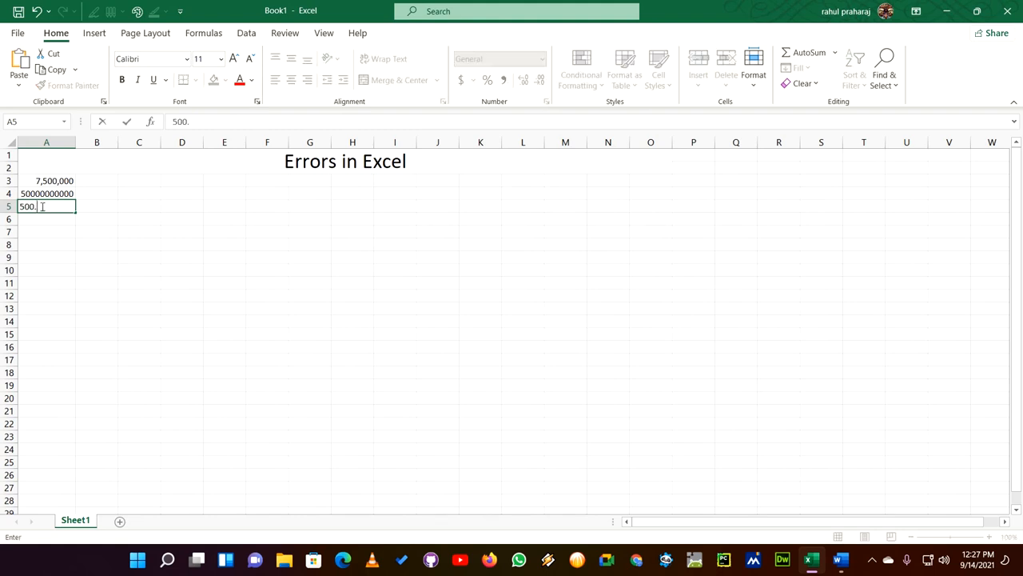
{"action": "key", "text": "BackSpace"}
{"action": "type", "text": ",000"}
{"action": "left_click", "coordinate": [147, 261]}
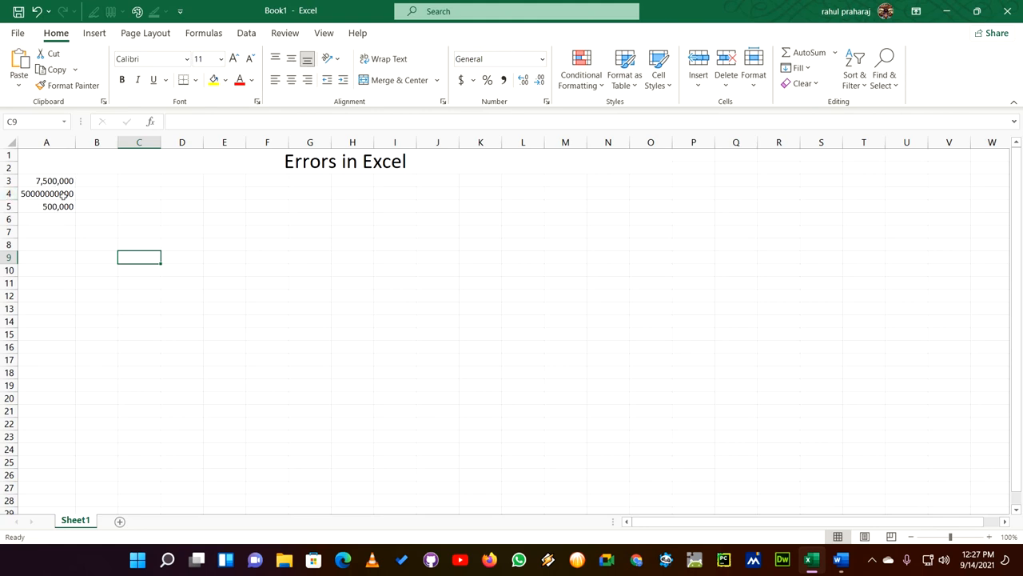
- Narrow column A until the numbers in A3 and A5 no longer fit, and inspect those two cells
{"action": "mouse_move", "coordinate": [74, 143]}
{"action": "left_mouse_down"}
{"action": "mouse_move", "coordinate": [49, 145]}
{"action": "mouse_move", "coordinate": [63, 151]}
{"action": "left_mouse_up"}
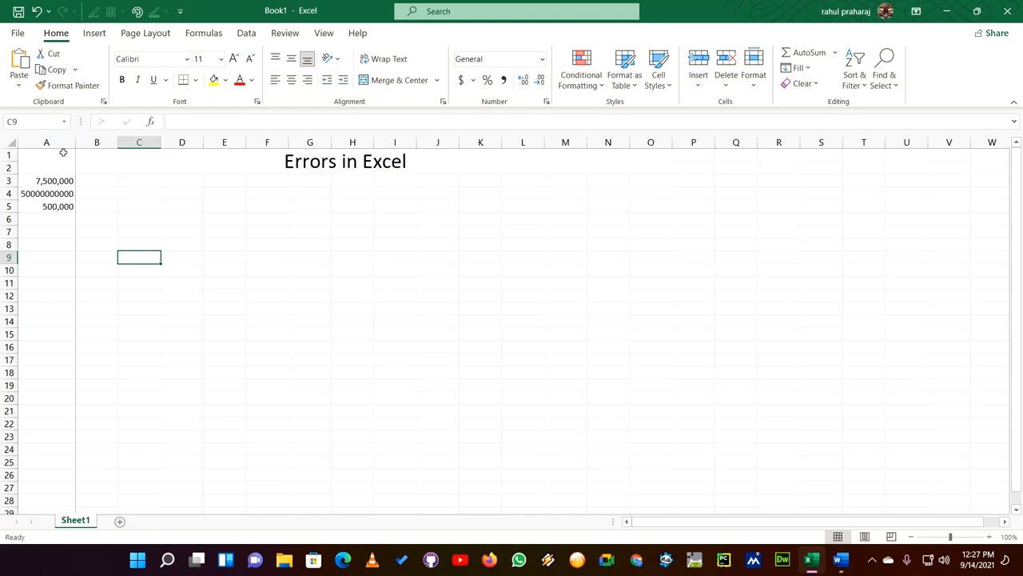
{"action": "left_click", "coordinate": [75, 146]}
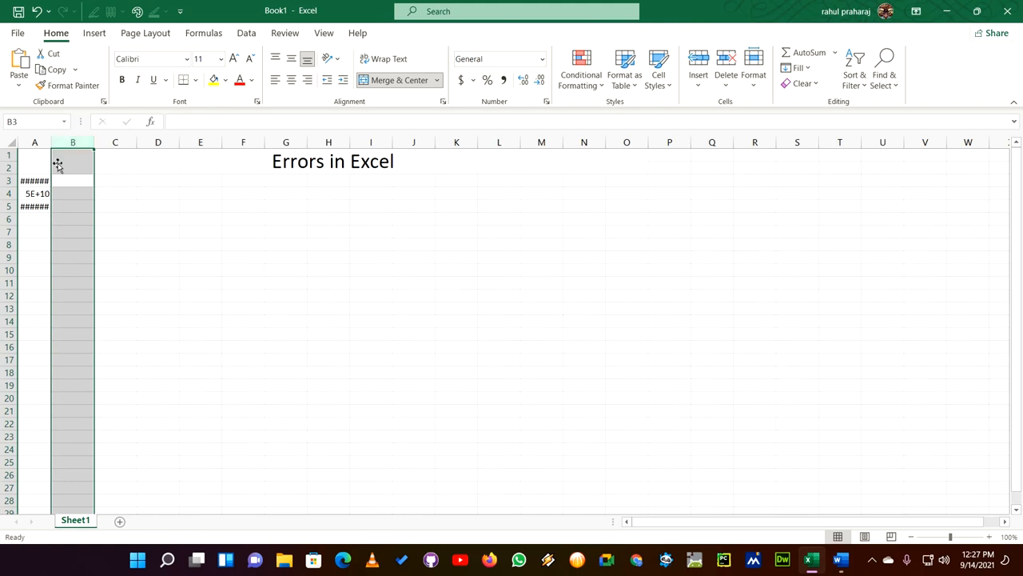
{"action": "left_click", "coordinate": [26, 247]}
{"action": "left_click", "coordinate": [33, 181]}
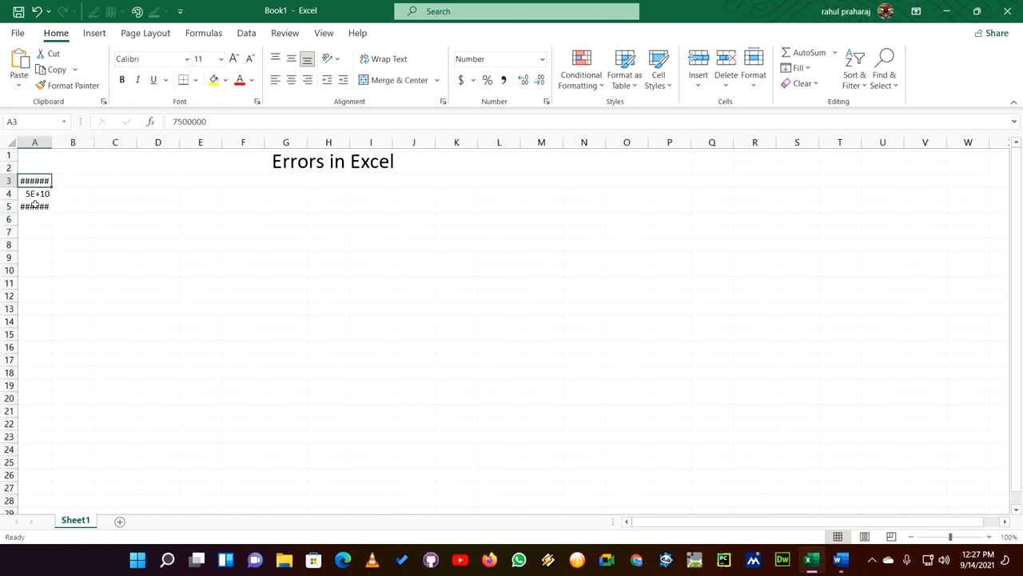
{"action": "left_click", "coordinate": [35, 205]}
{"action": "left_click", "coordinate": [34, 181]}
{"action": "left_click", "coordinate": [36, 207]}
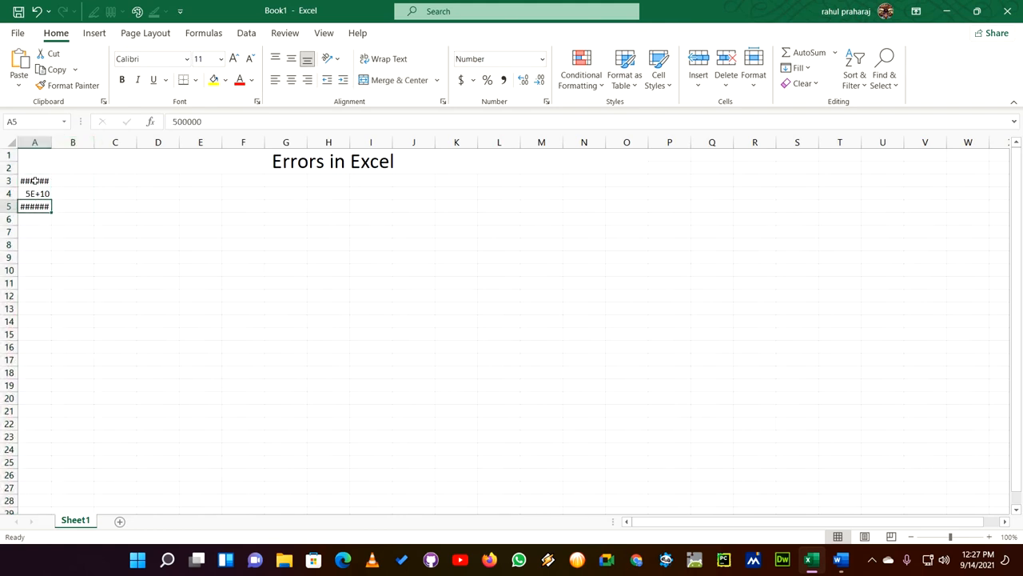
{"action": "left_click", "coordinate": [35, 181]}
{"action": "left_click", "coordinate": [40, 206]}
- Widen column A to fit its numbers, and narrow it again until none of the three values fits
{"action": "left_click_drag", "start_coordinate": [50, 145], "coordinate": [115, 229]}
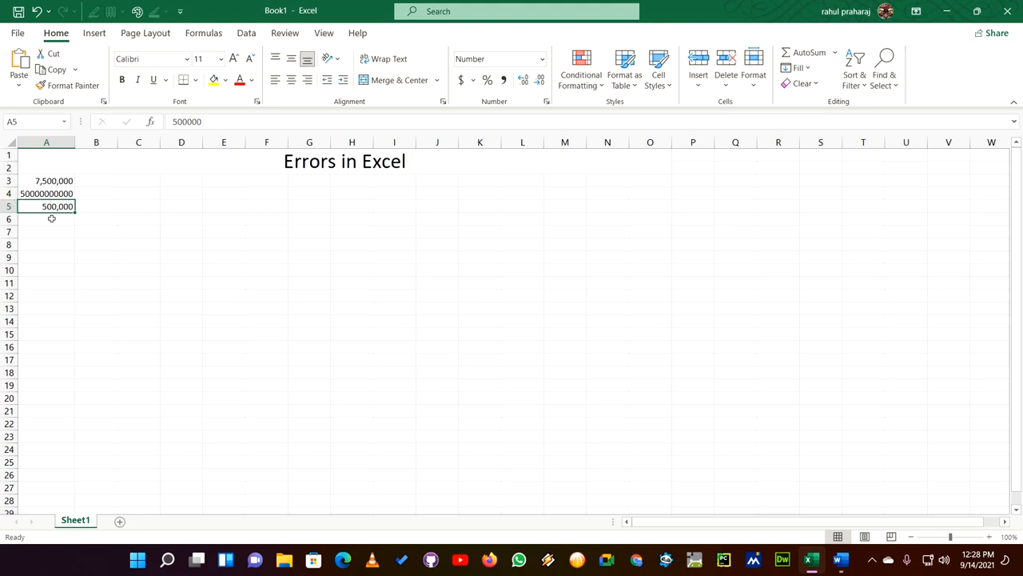
{"action": "left_click", "coordinate": [75, 146]}
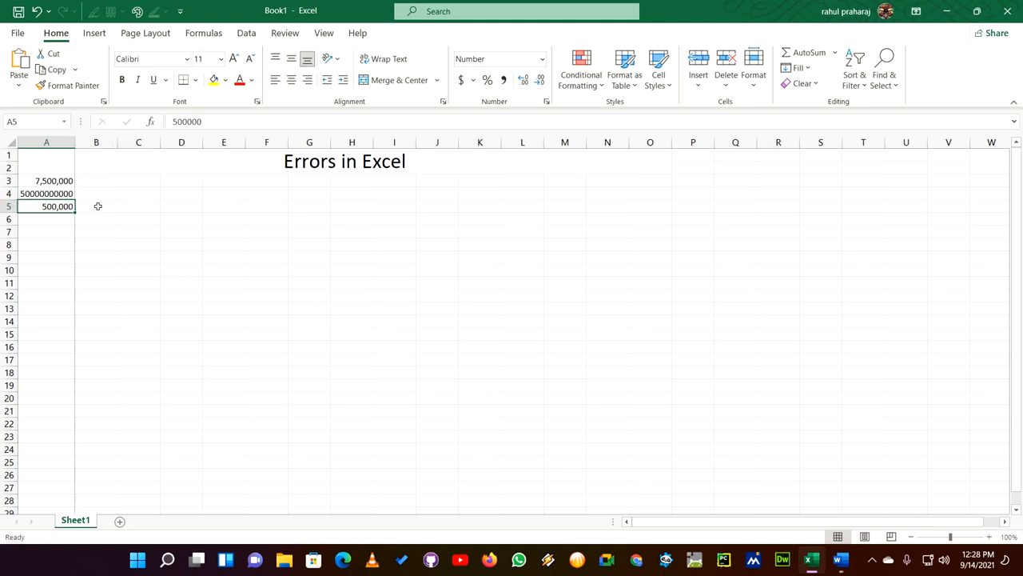
{"action": "left_click_drag", "start_coordinate": [74, 142], "coordinate": [43, 143]}
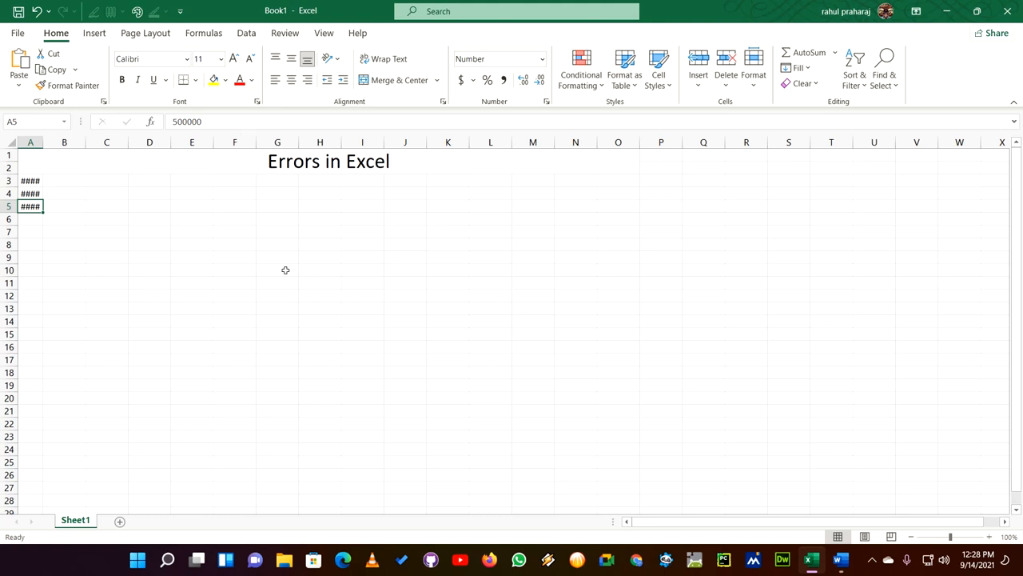
- Clear the values from cells A3, A4 and A5
{"action": "left_click", "coordinate": [37, 181]}
{"action": "key", "text": "BackSpace"}
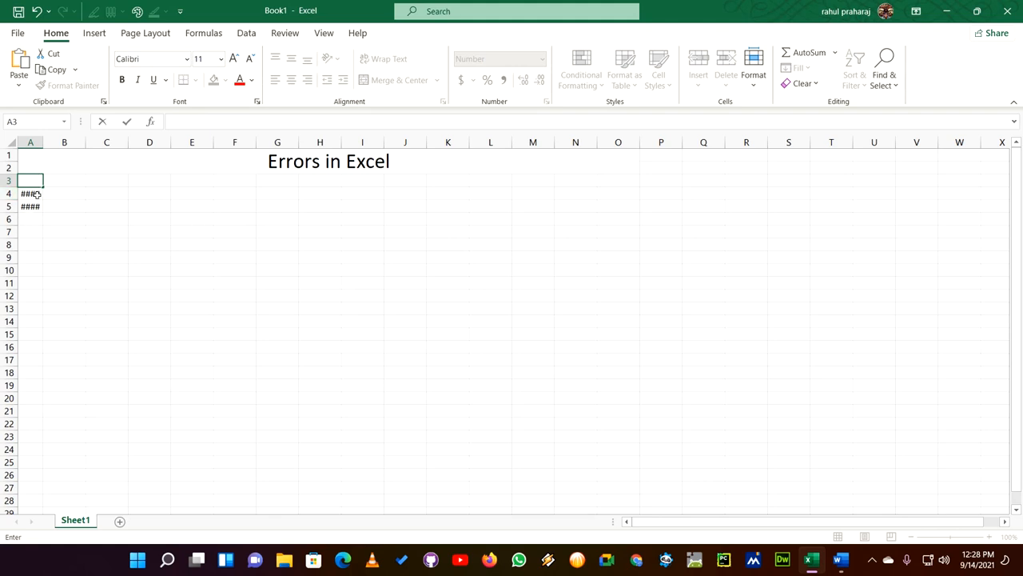
{"action": "left_click", "coordinate": [38, 194]}
{"action": "key", "text": "BackSpace"}
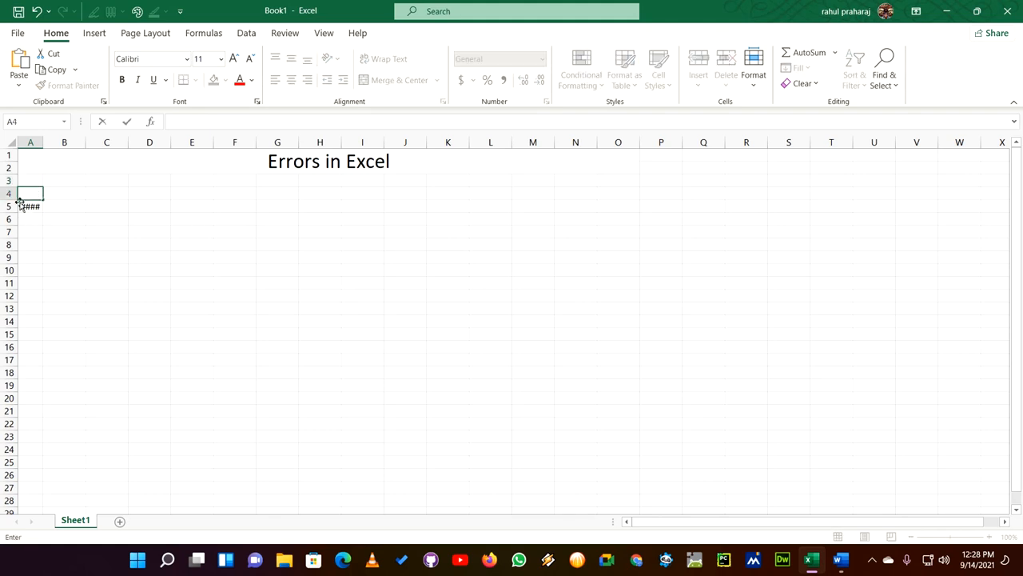
{"action": "left_click", "coordinate": [38, 207]}
{"action": "key", "text": "BackSpace"}
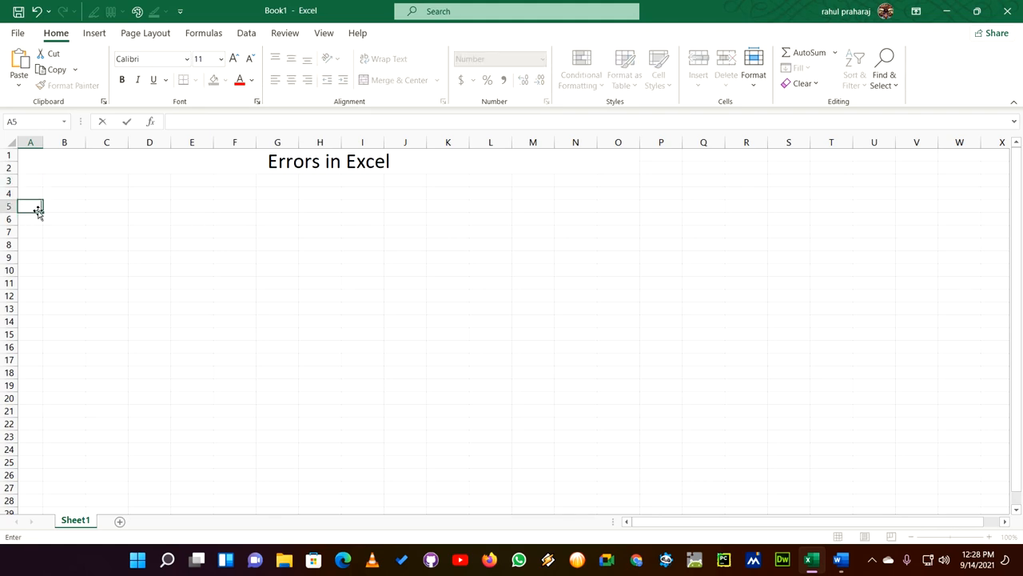
- Widen the emptied column A to slightly more than the width of the neighbouring columns
{"action": "left_click", "coordinate": [45, 144]}
{"action": "mouse_move", "coordinate": [45, 144]}
{"action": "left_mouse_down"}
{"action": "mouse_move", "coordinate": [68, 144]}
{"action": "mouse_move", "coordinate": [54, 146]}
{"action": "left_mouse_up"}
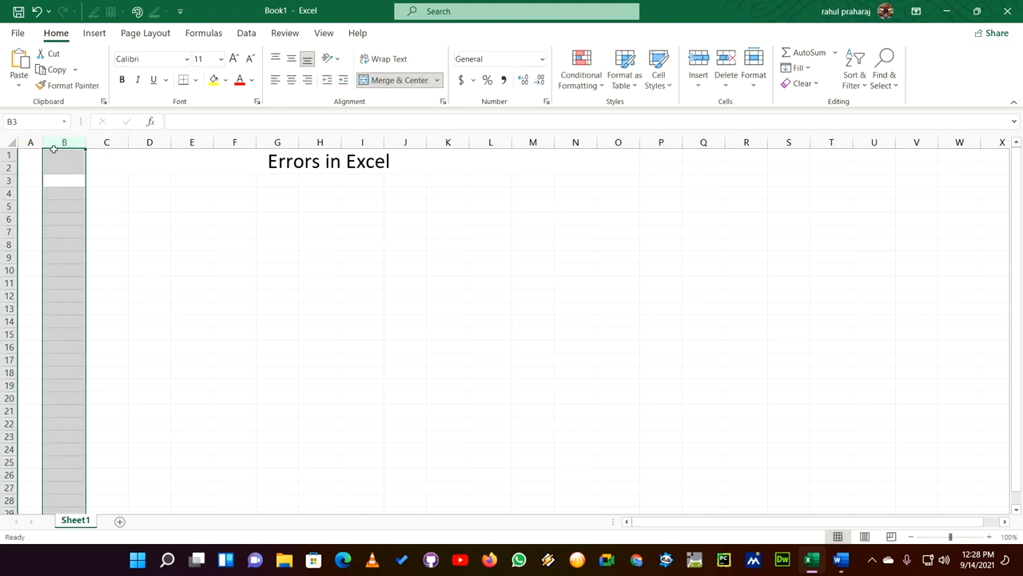
{"action": "key", "text": "ctrl+z"}
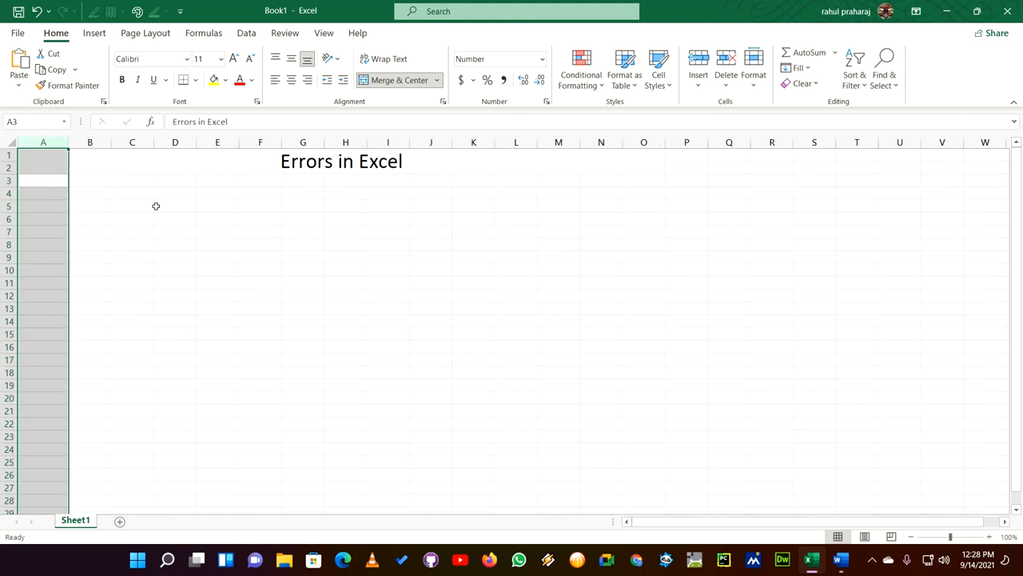
{"action": "left_click", "coordinate": [160, 205]}
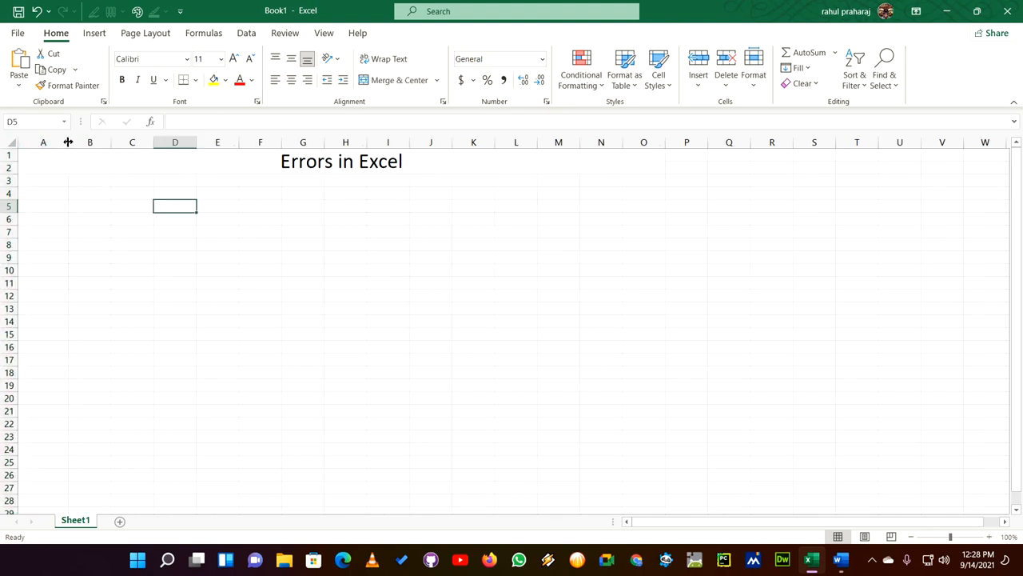
- Enter the values 899, 798, 6998 and 6978 in cells A3 to A6
{"action": "left_click", "coordinate": [49, 181]}
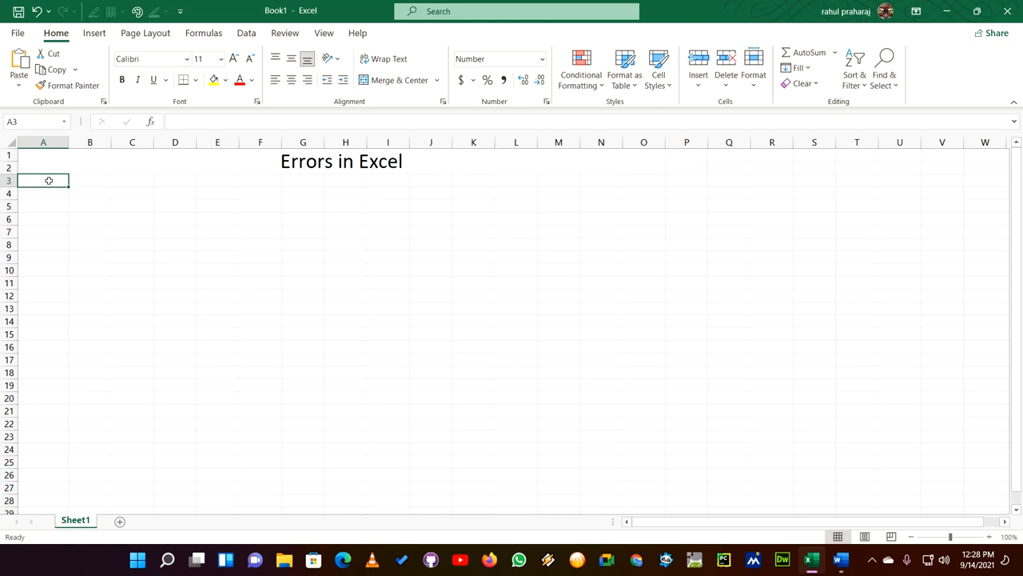
{"action": "type", "text": "899"}
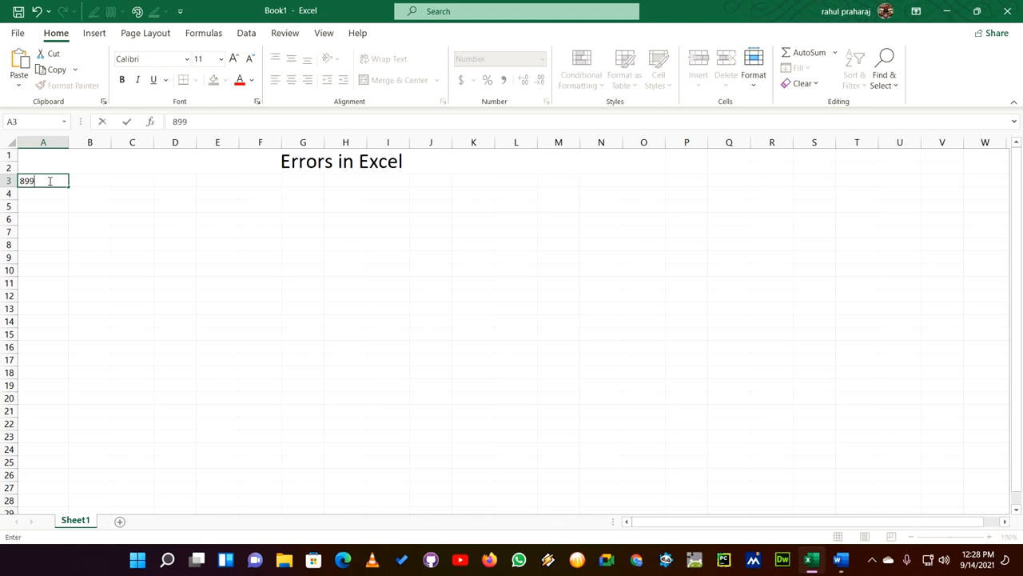
{"action": "left_click", "coordinate": [49, 196]}
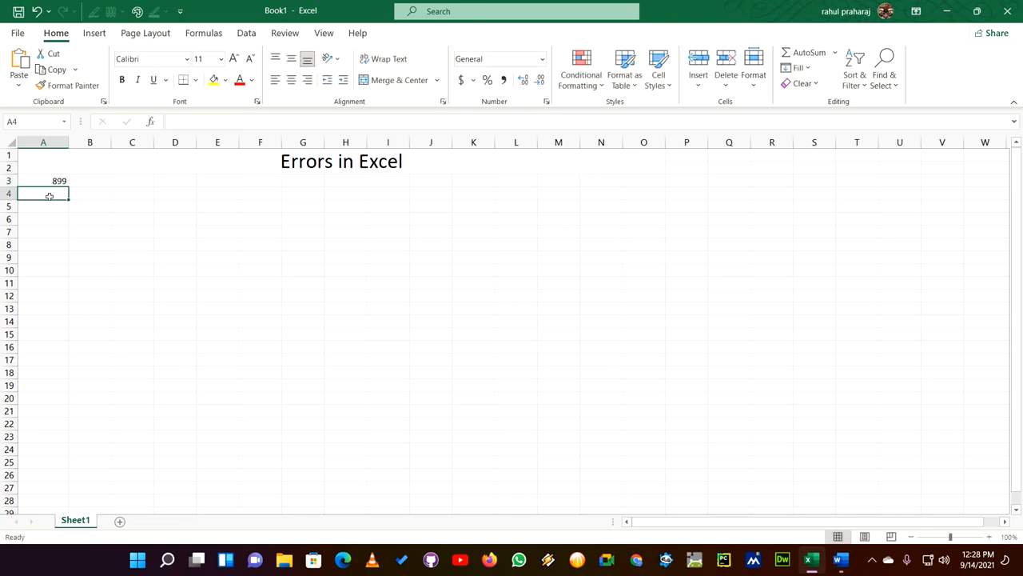
{"action": "type", "text": "798"}
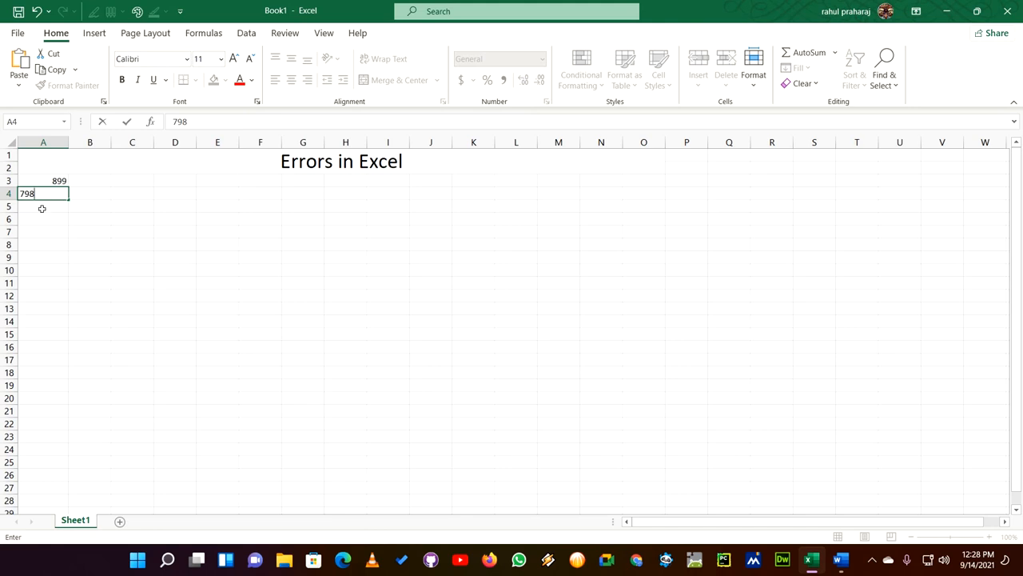
{"action": "left_click", "coordinate": [43, 207]}
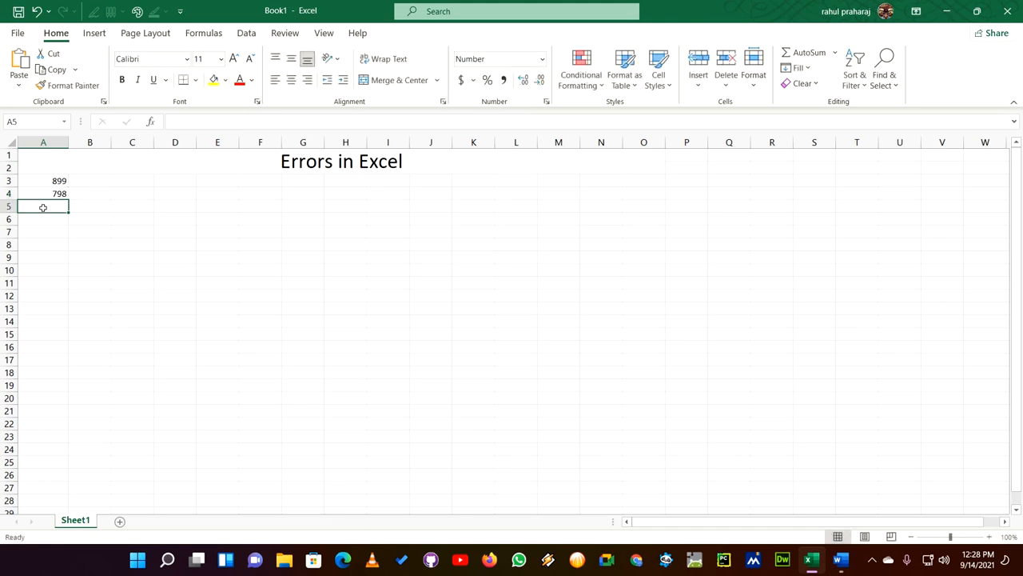
{"action": "type", "text": "6"}
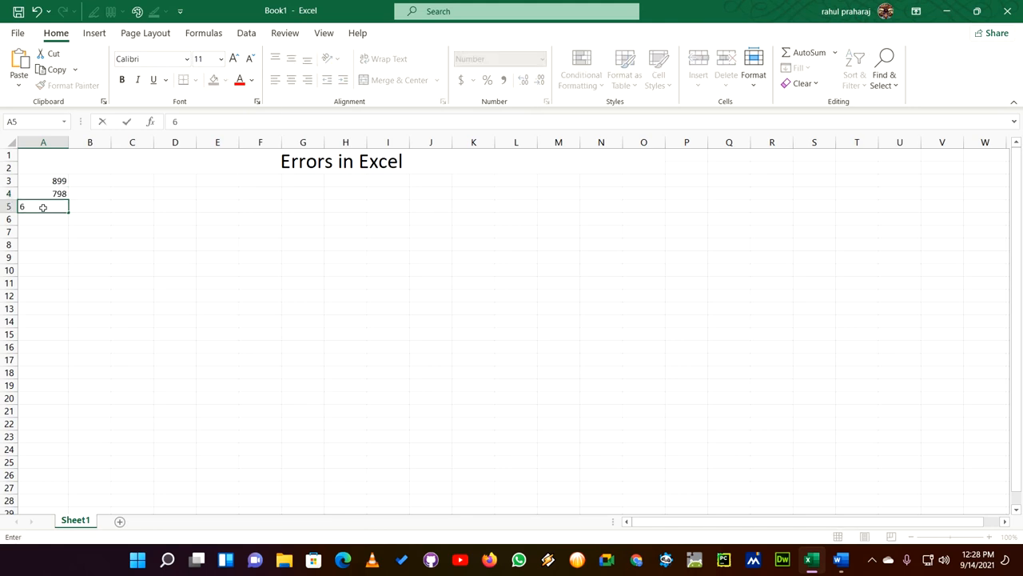
{"action": "type", "text": ",998"}
{"action": "left_click", "coordinate": [40, 223]}
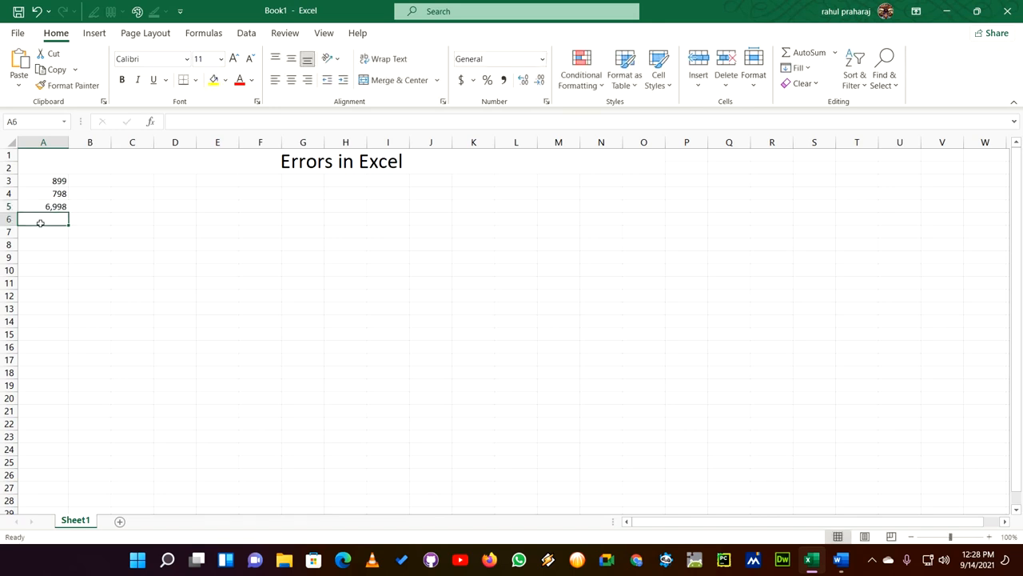
{"action": "type", "text": "69"}
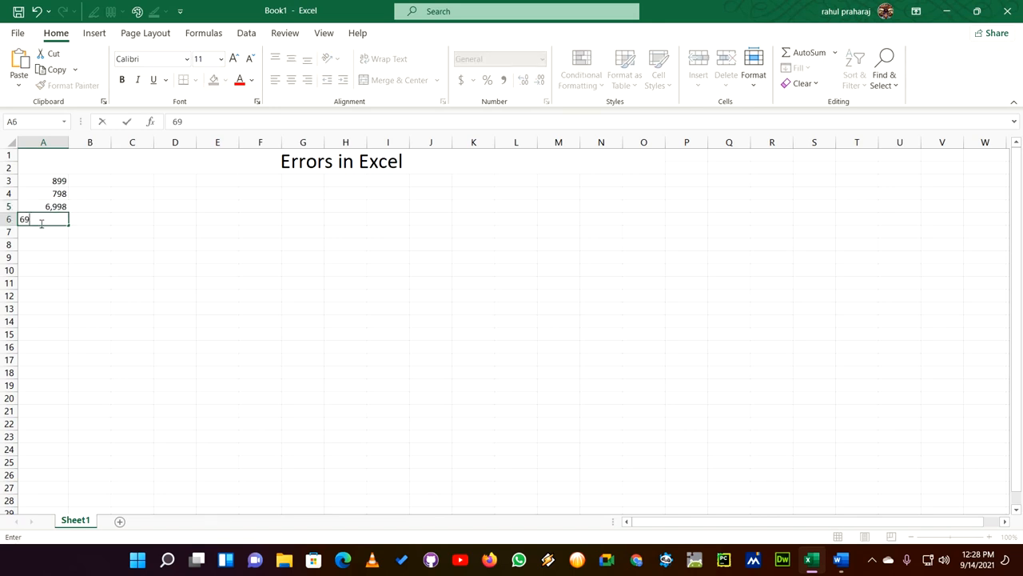
{"action": "type", "text": "78"}
{"action": "left_click", "coordinate": [72, 246]}
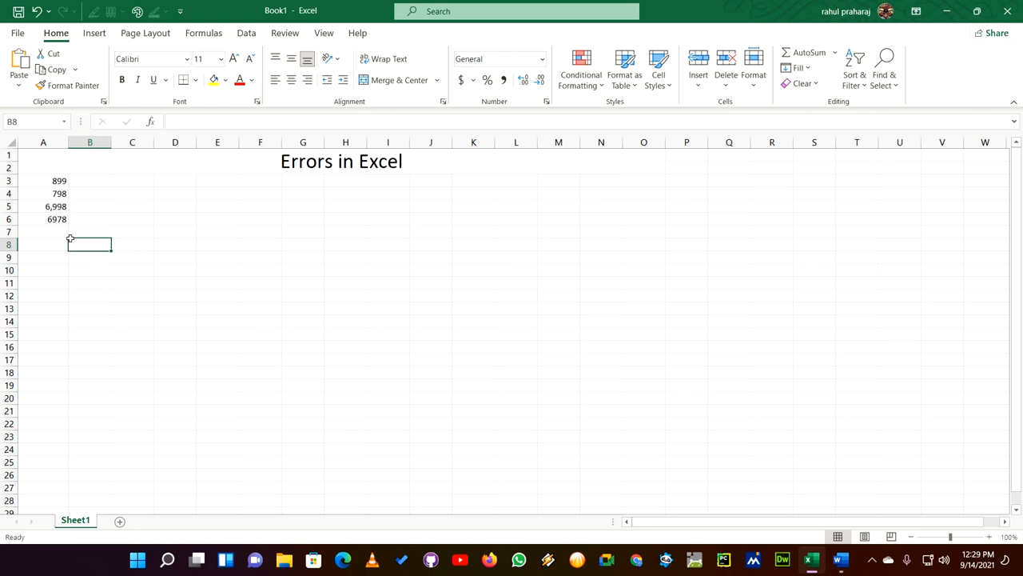
- Enter a formula in cell A7 that sums the range A3:A6
{"action": "left_click", "coordinate": [50, 229]}
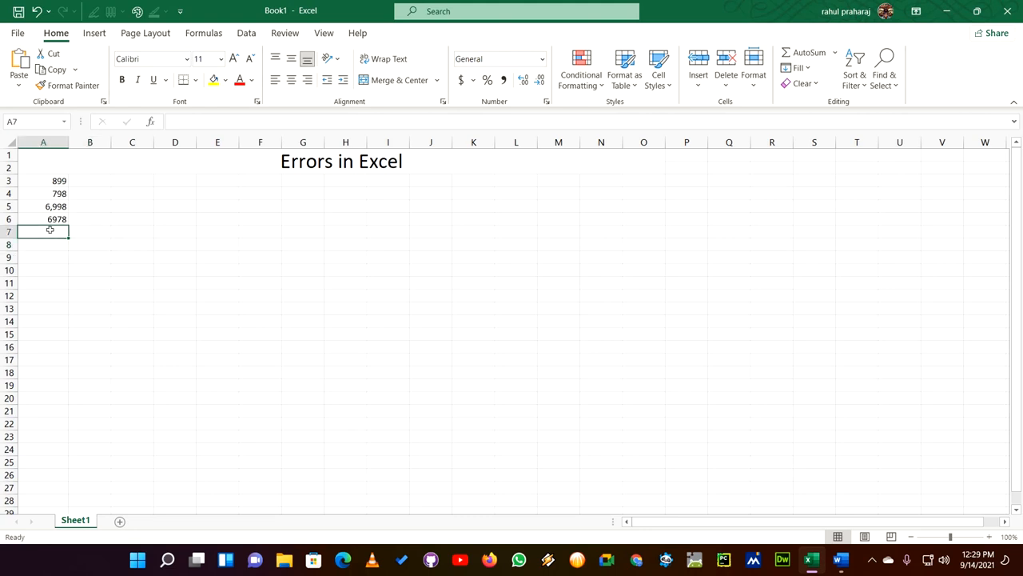
{"action": "left_click", "coordinate": [175, 120]}
{"action": "type", "text": "="}
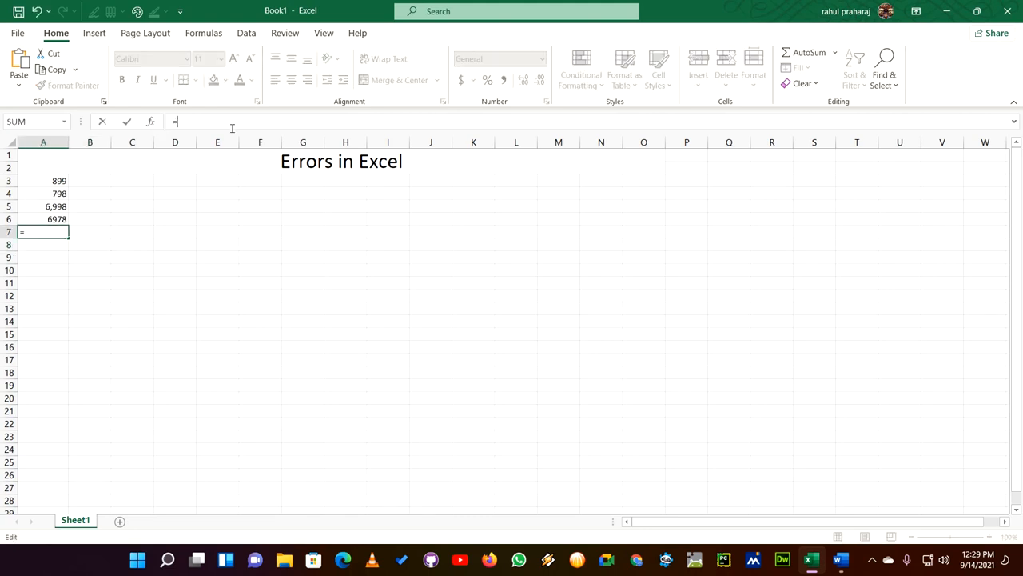
{"action": "type", "text": "sum"}
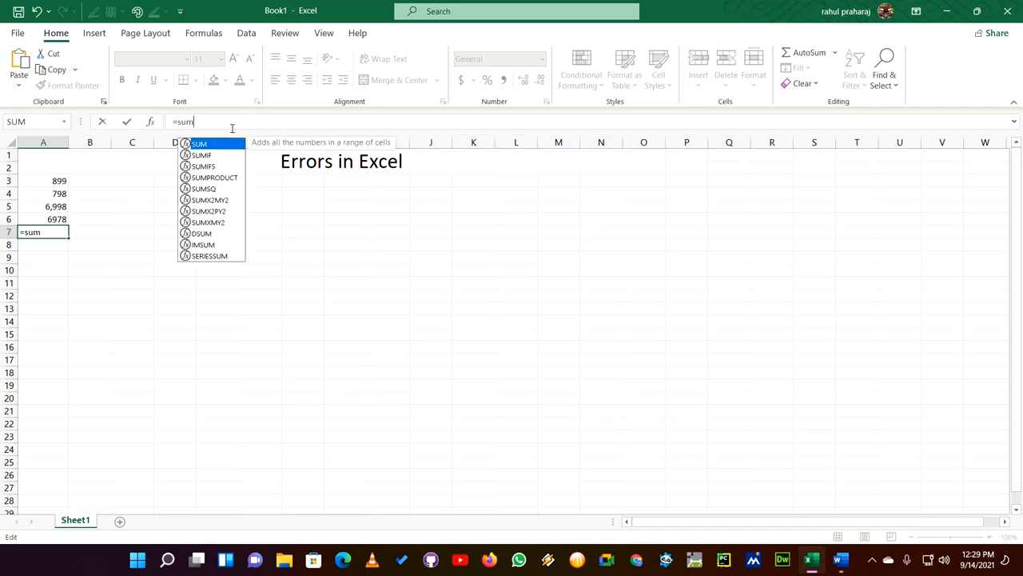
{"action": "type", "text": "("}
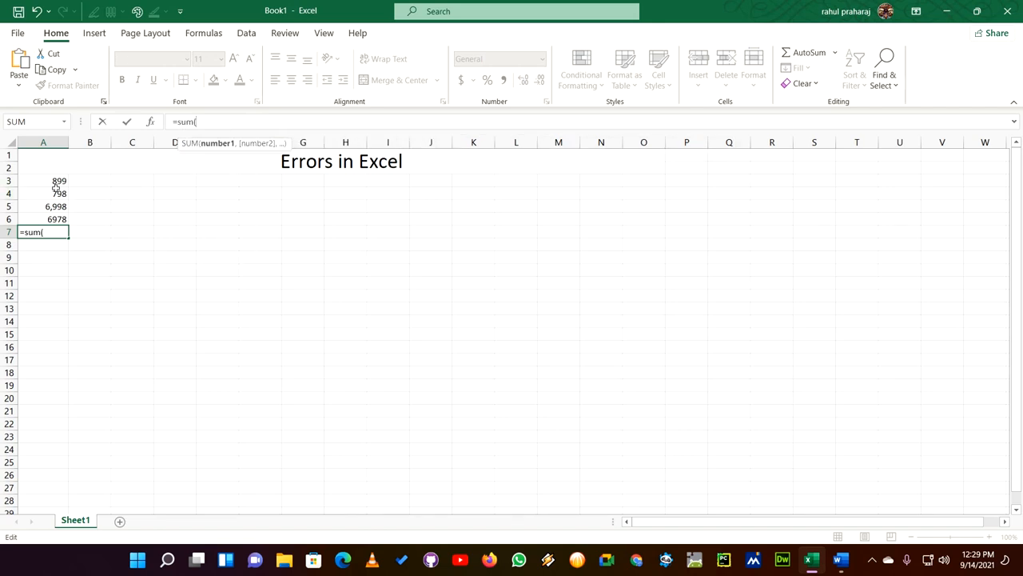
{"action": "left_click_drag", "start_coordinate": [58, 185], "coordinate": [58, 222]}
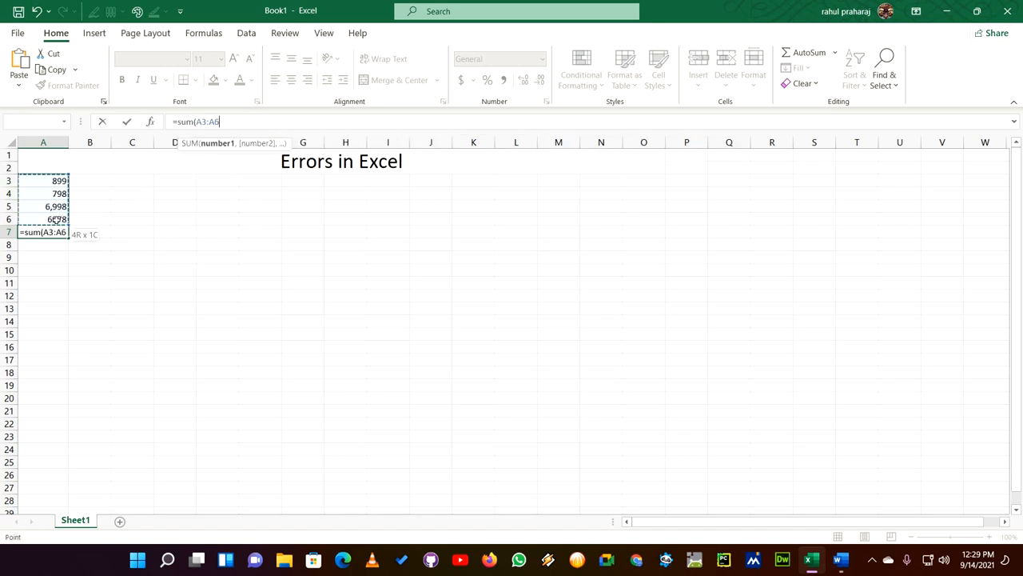
{"action": "type", "text": ")"}
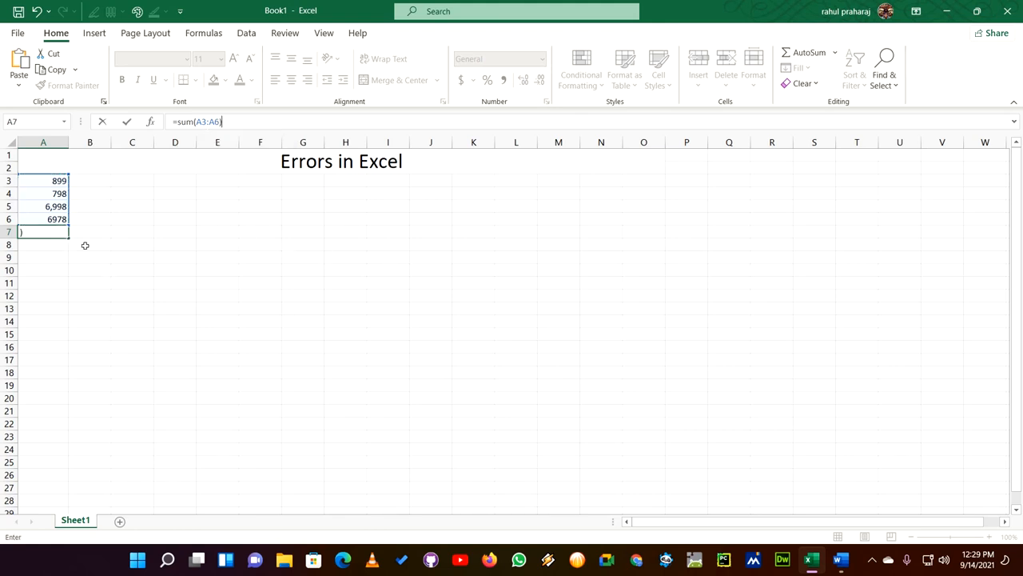
{"action": "key", "text": "Return"}
- Highlight the total in cell A7 with a yellow fill
{"action": "left_click", "coordinate": [50, 232]}
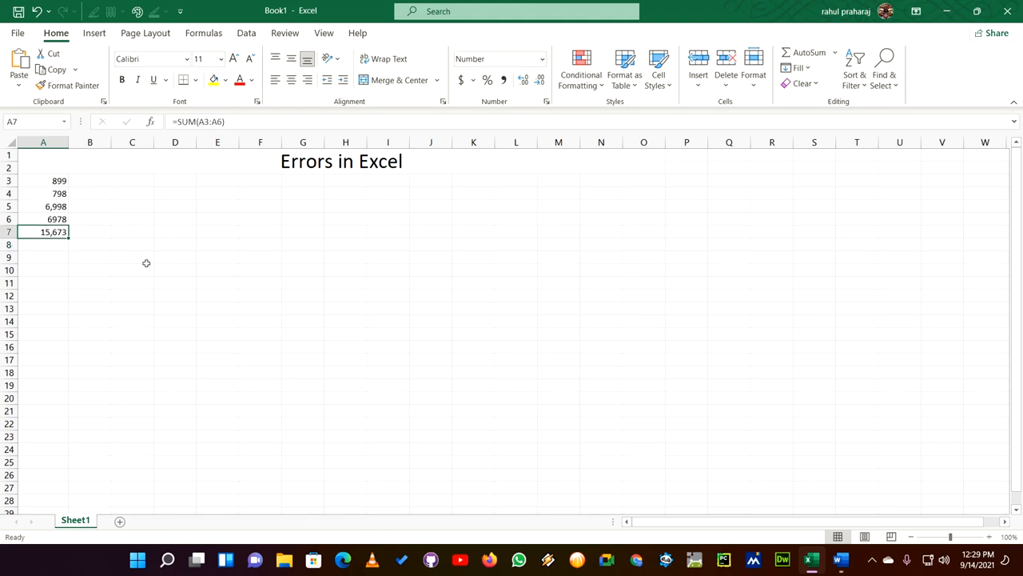
{"action": "left_click", "coordinate": [213, 80]}
{"action": "left_click", "coordinate": [226, 256]}
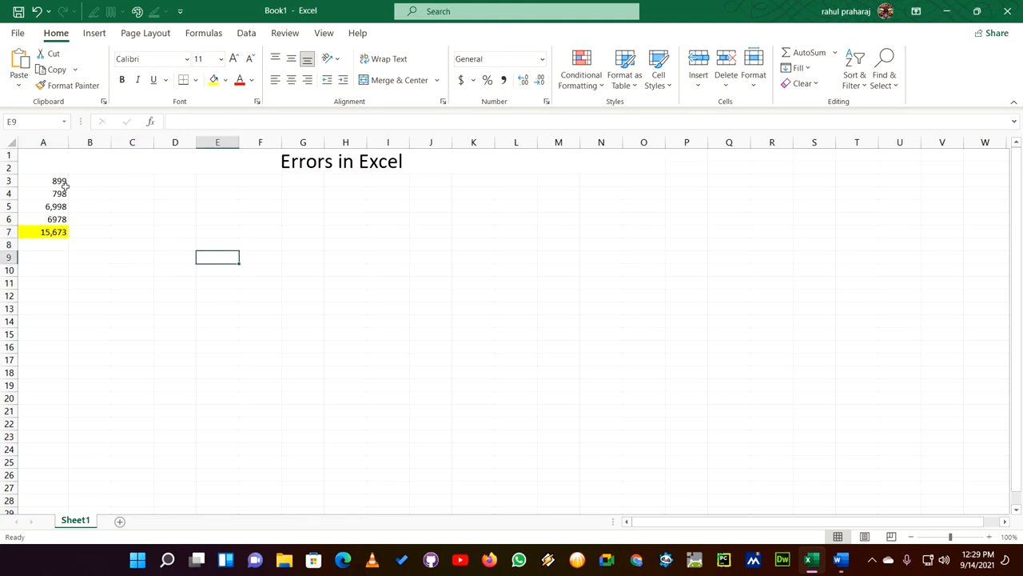
- Misspell the function name in A7's formula so that it reads =Som(A3:A6)
{"action": "left_click", "coordinate": [54, 232]}
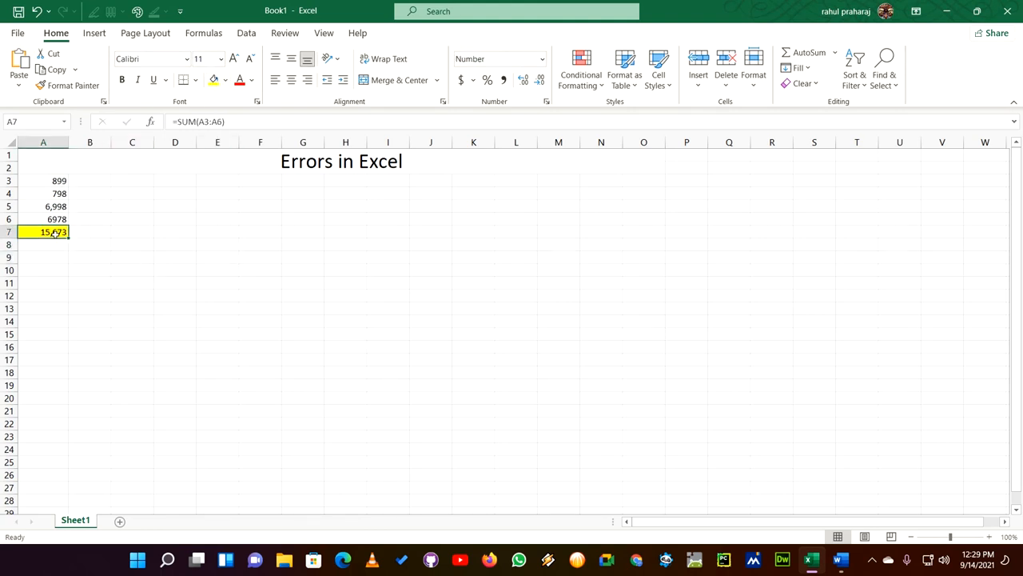
{"action": "left_click", "coordinate": [197, 122]}
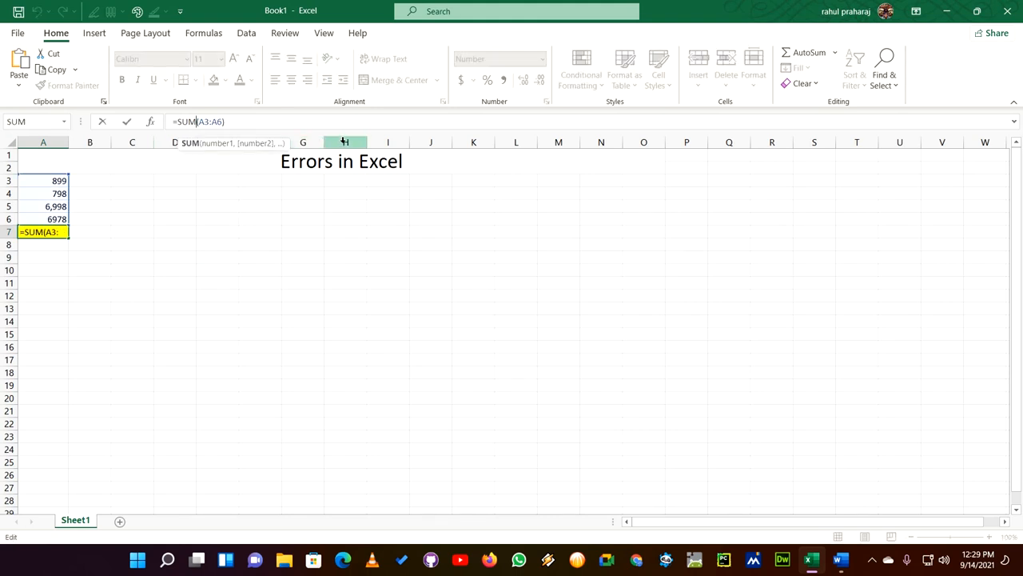
{"action": "key", "text": "BackSpace"}
{"action": "key", "text": "BackSpace"}
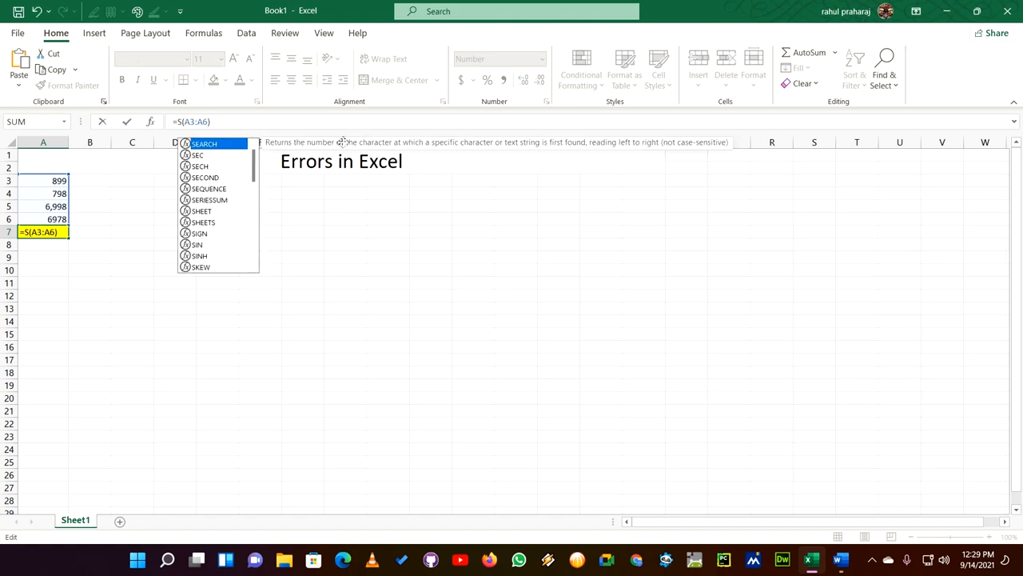
{"action": "type", "text": "om"}
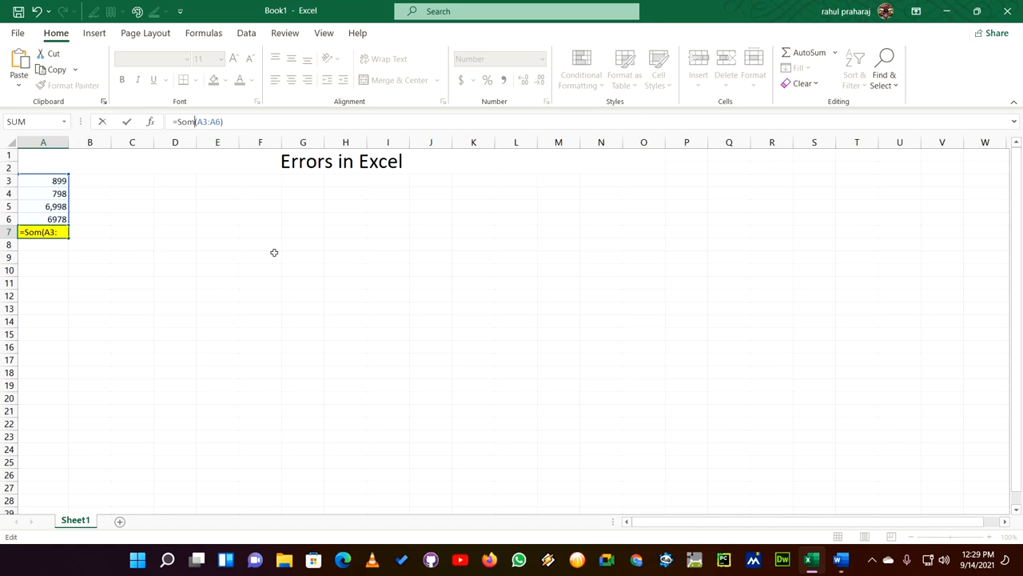
{"action": "key", "text": "Return"}
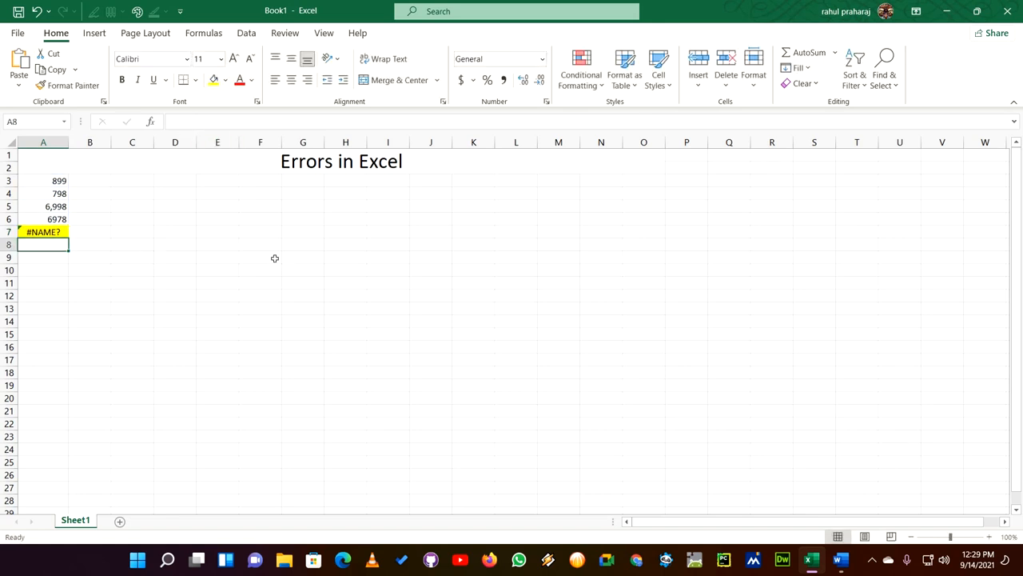
- Correct the misspelled function name in cell A7's formula to Sum
{"action": "left_click", "coordinate": [43, 234]}
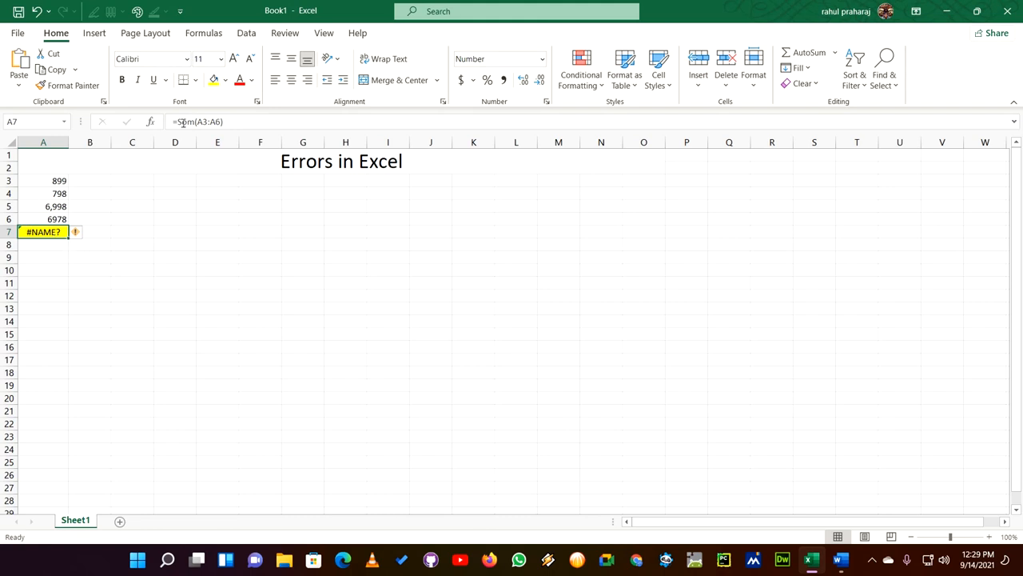
{"action": "left_click_drag", "start_coordinate": [196, 123], "coordinate": [179, 124]}
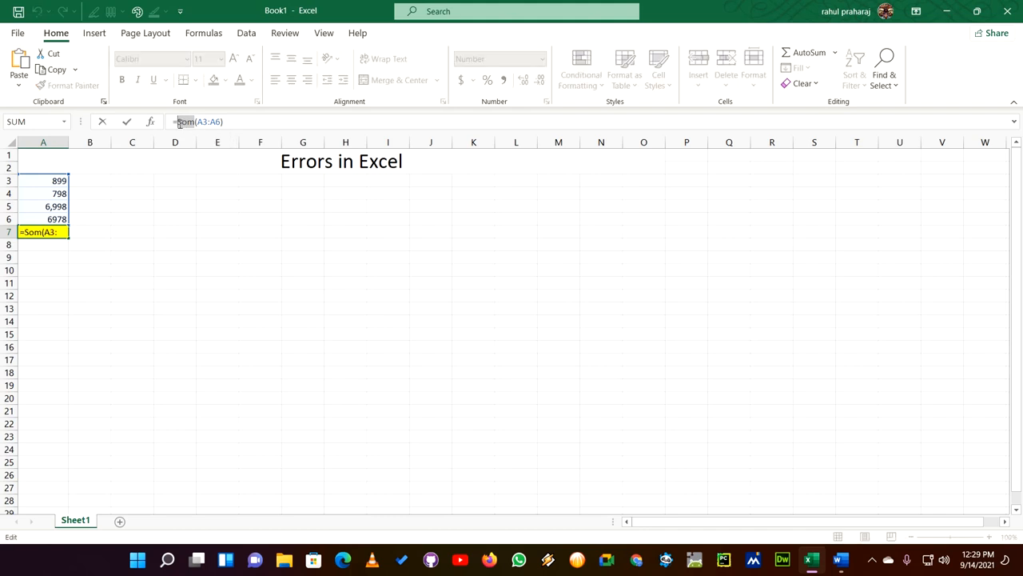
{"action": "type", "text": "Sum"}
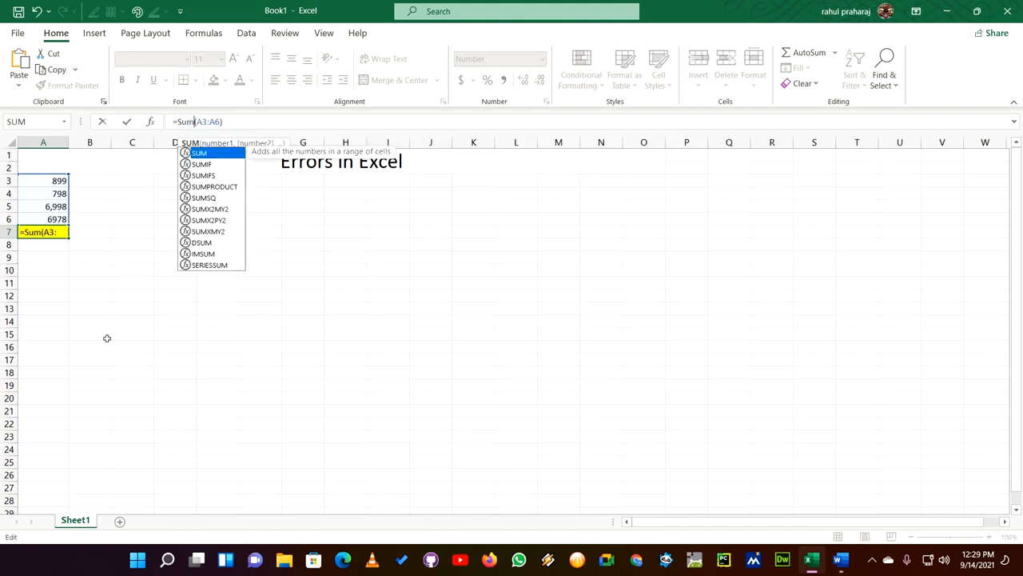
{"action": "key", "text": "Return"}
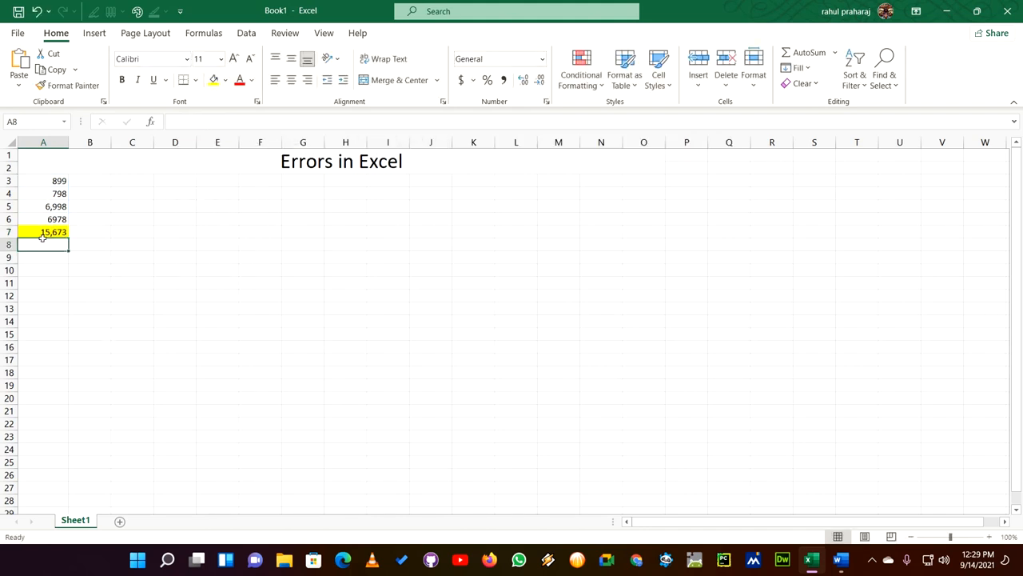
- Clear the contents of cells A3 to A7, keeping the yellow fill on A7
{"action": "left_click", "coordinate": [51, 181]}
{"action": "left_click", "coordinate": [53, 232], "text": "shift"}
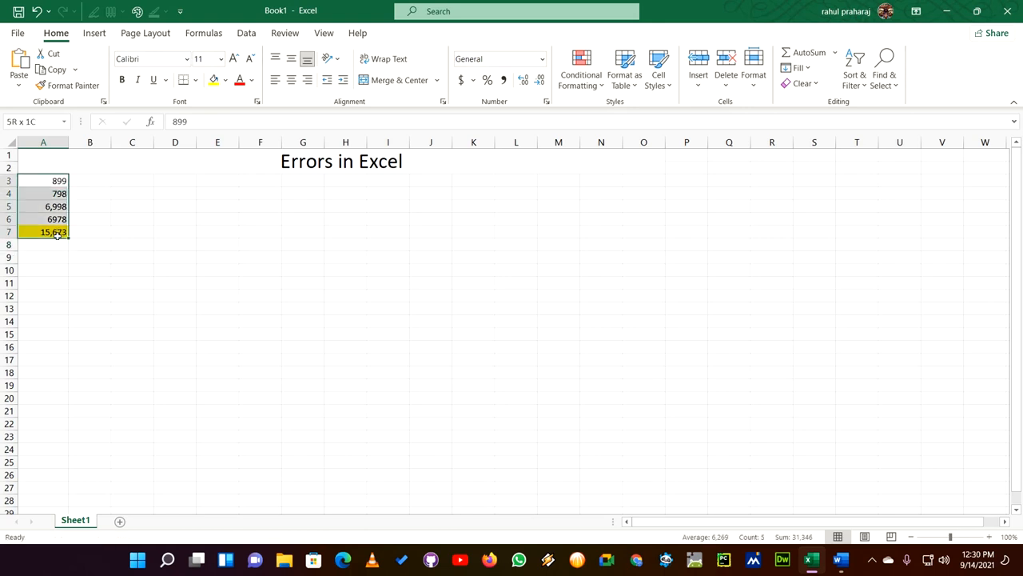
{"action": "key", "text": "BackSpace"}
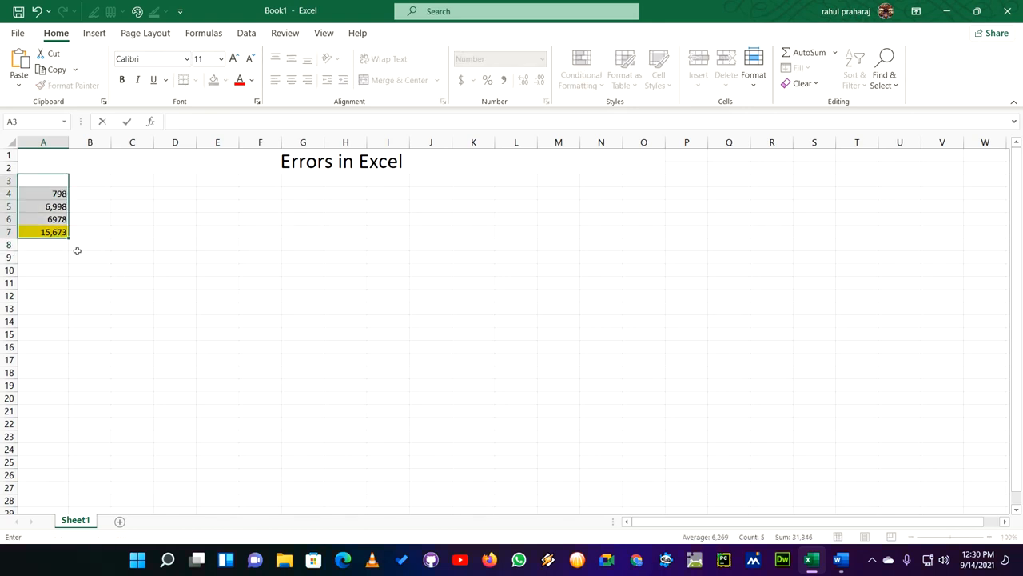
{"action": "left_click", "coordinate": [60, 195]}
{"action": "key", "text": "Delete"}
{"action": "double_click", "coordinate": [62, 208]}
{"action": "key", "text": "BackSpace"}
{"action": "left_click", "coordinate": [61, 222]}
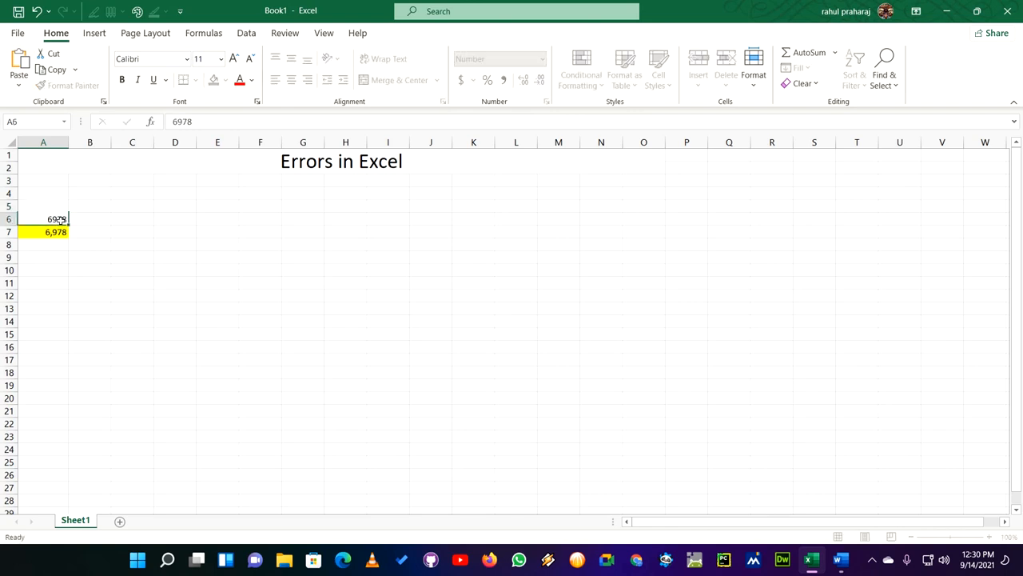
{"action": "key", "text": "BackSpace"}
{"action": "left_click", "coordinate": [61, 231]}
{"action": "key", "text": "BackSpace"}
{"action": "left_click", "coordinate": [175, 258]}
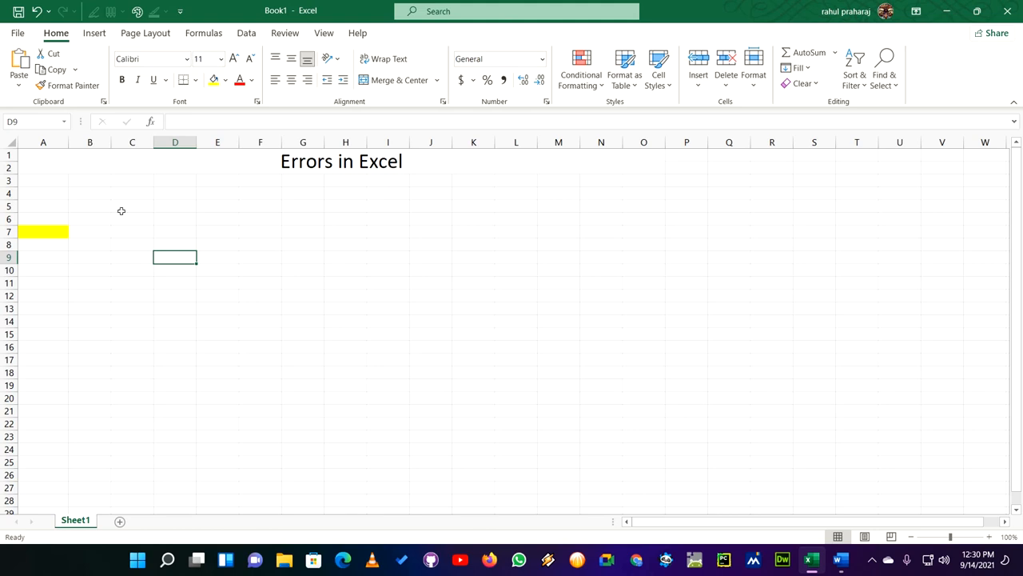
- Enter the numbers 899, 7986998, 8997 and 555 in cells A3 to A6
{"action": "left_click", "coordinate": [41, 178]}
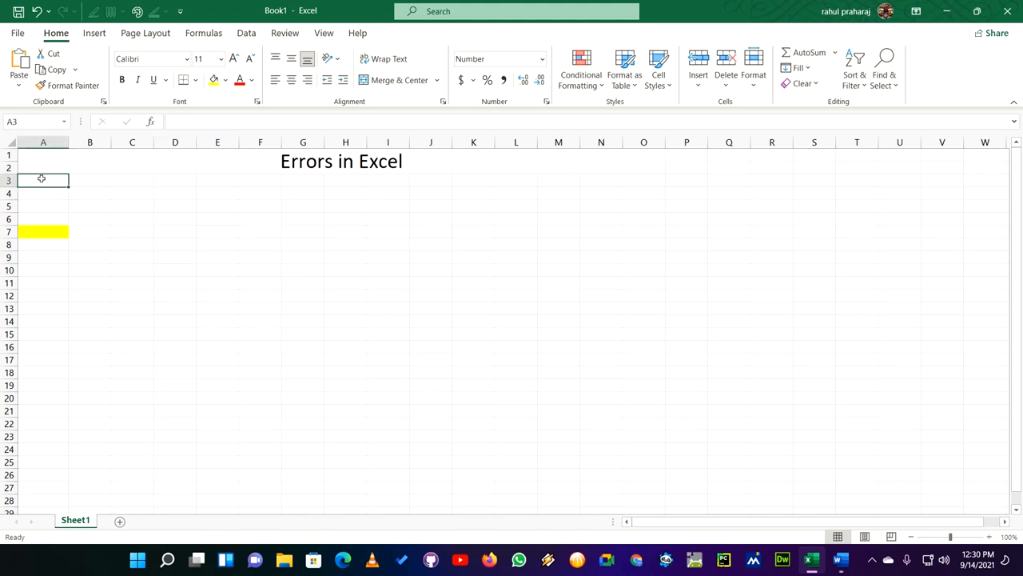
{"action": "type", "text": "899"}
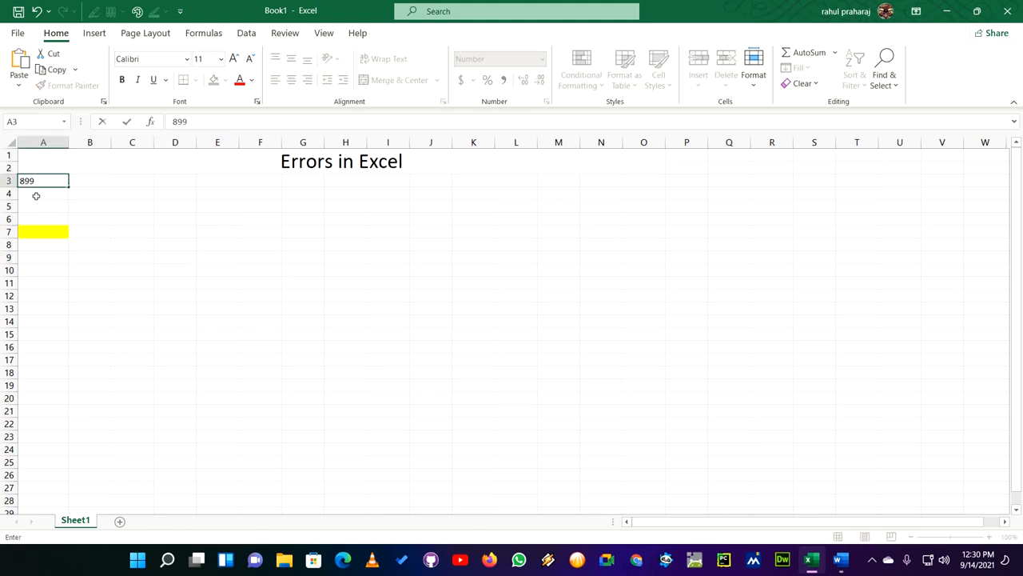
{"action": "left_click", "coordinate": [36, 196]}
{"action": "type", "text": "798"}
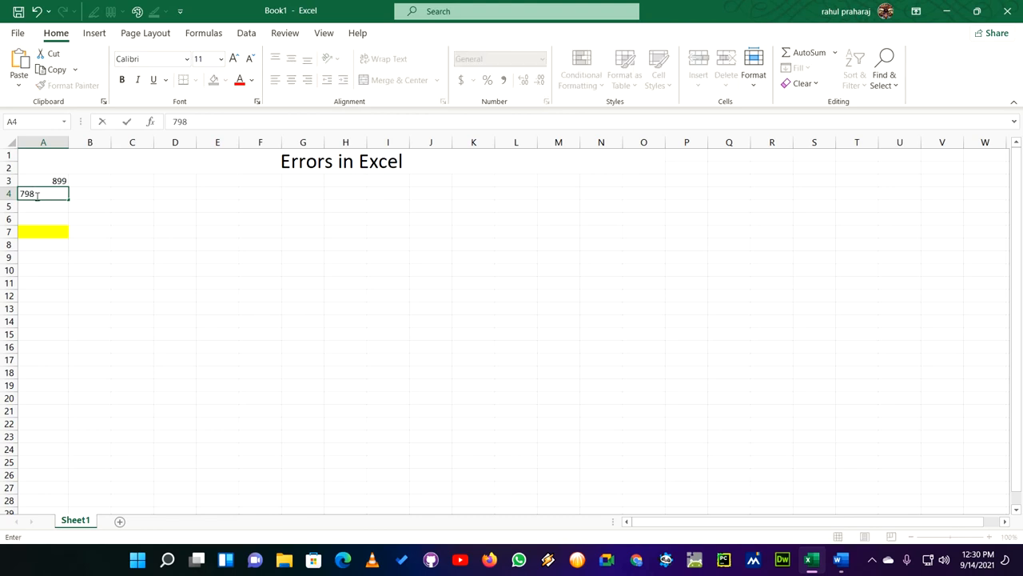
{"action": "type", "text": "6998"}
{"action": "left_click", "coordinate": [52, 209]}
{"action": "type", "text": "8997"}
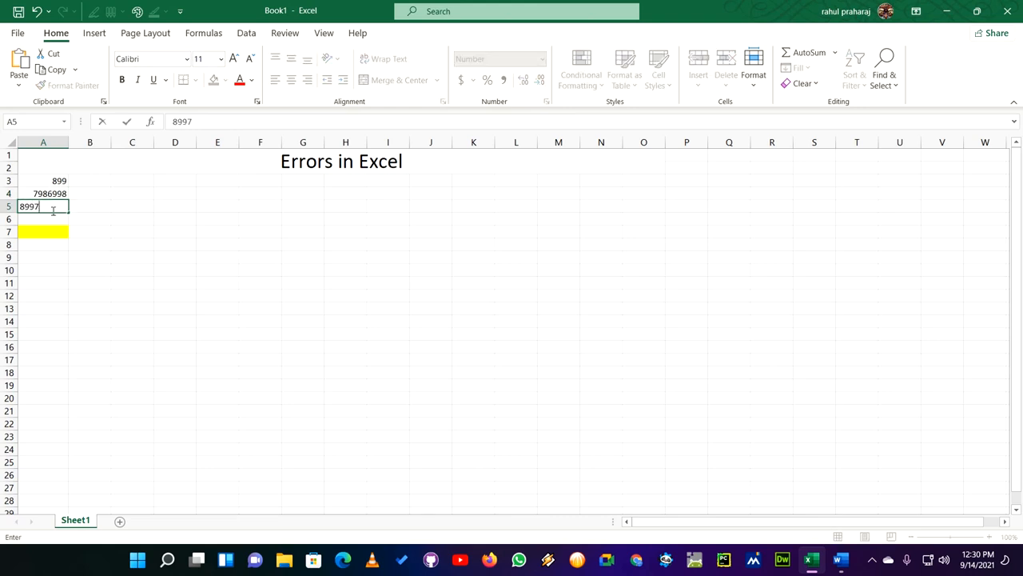
{"action": "left_click", "coordinate": [50, 220]}
{"action": "type", "text": "555"}
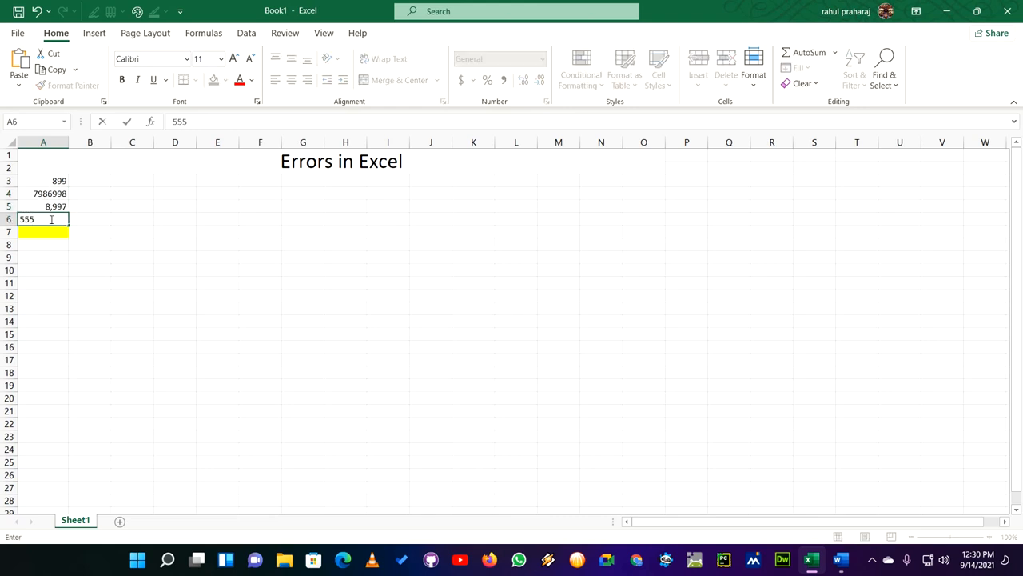
- Enter the text abs in the yellow cell A7
{"action": "left_click", "coordinate": [52, 231]}
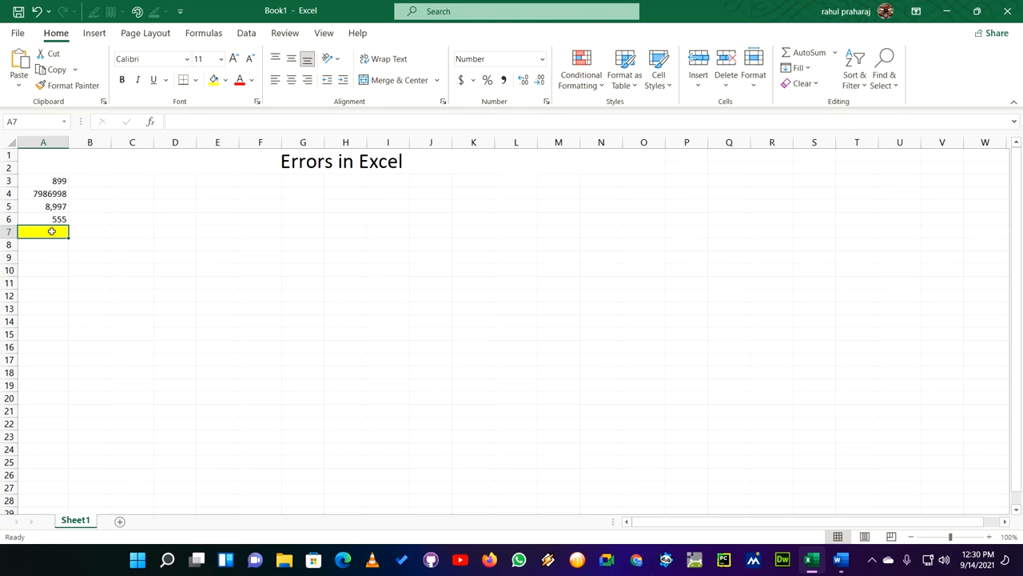
{"action": "type", "text": "abs"}
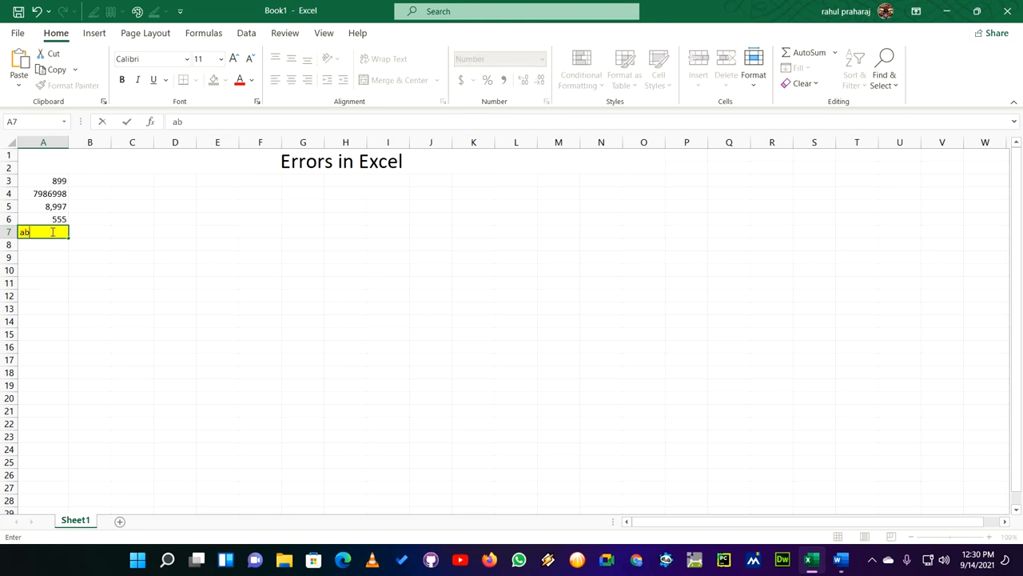
{"action": "left_click", "coordinate": [79, 261]}
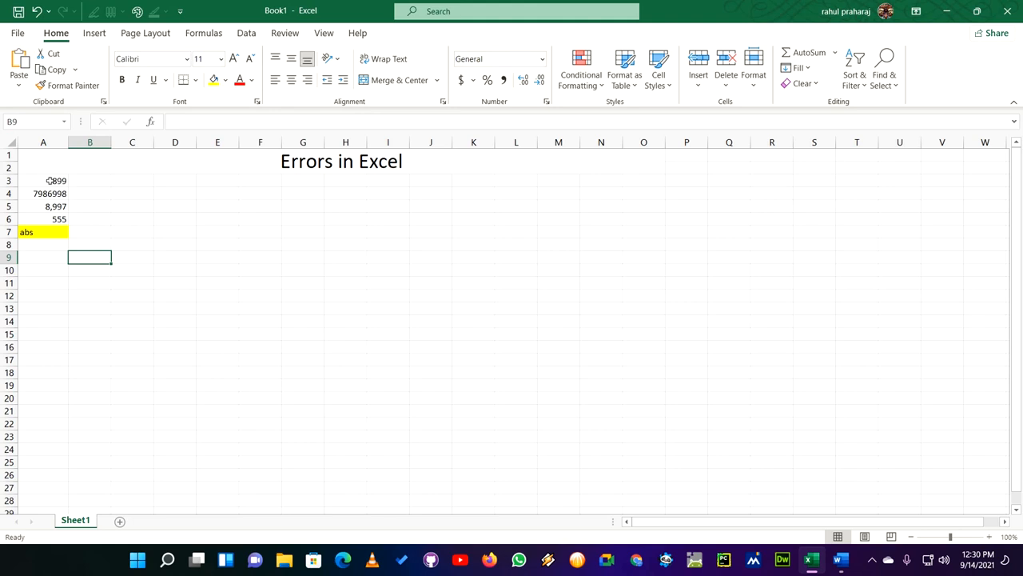
- Add up cells A3 to A7 in cell A8 with the formula =sum(A3:A7)
{"action": "left_click", "coordinate": [45, 244]}
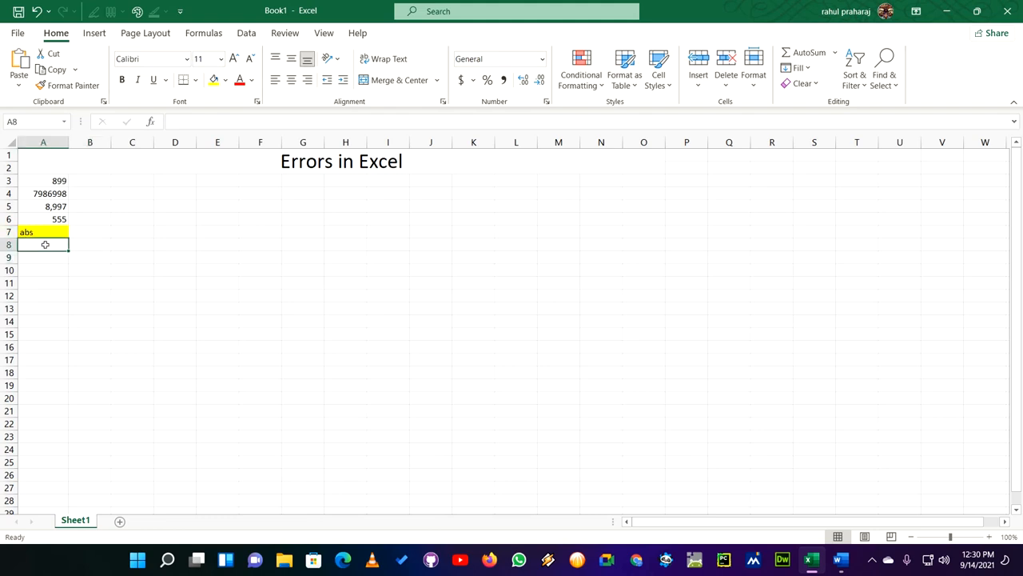
{"action": "left_click", "coordinate": [179, 128]}
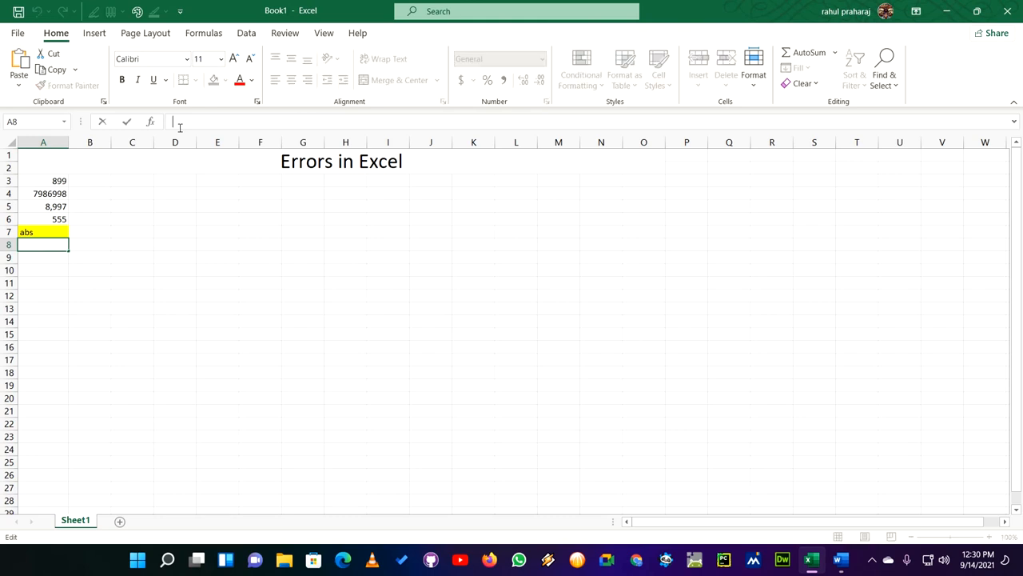
{"action": "type", "text": "=s"}
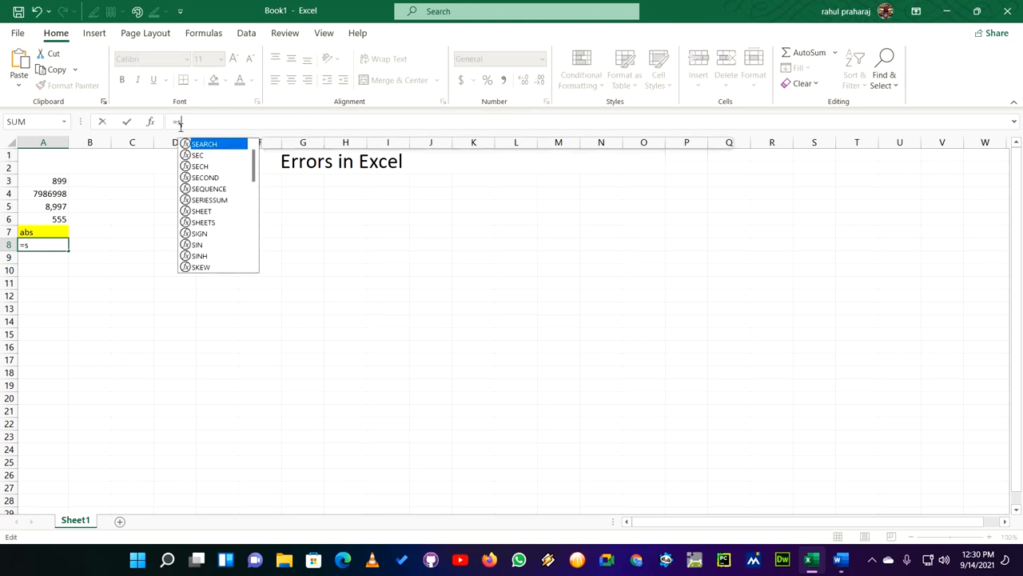
{"action": "type", "text": "um("}
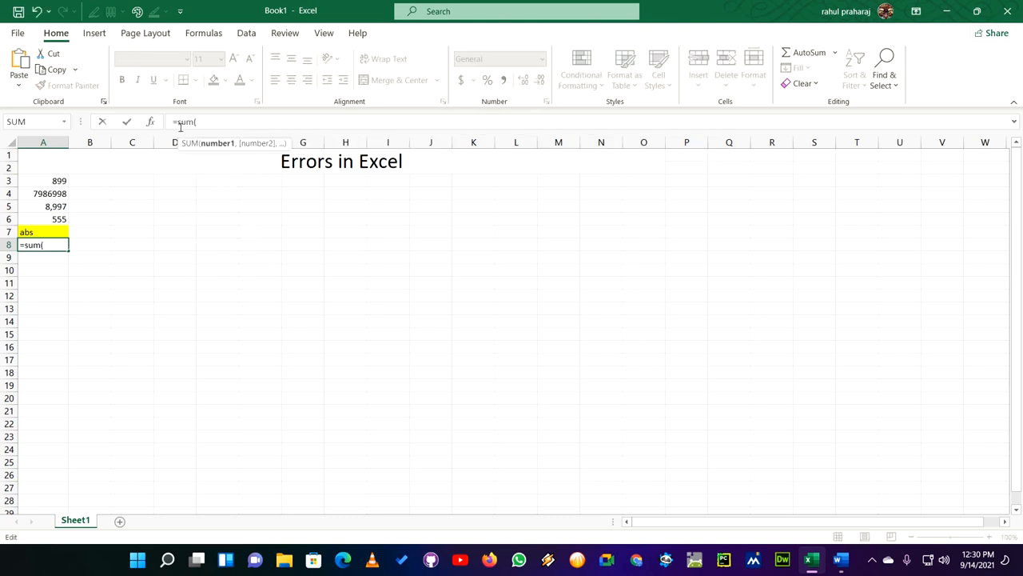
{"action": "left_click_drag", "start_coordinate": [51, 182], "coordinate": [51, 230]}
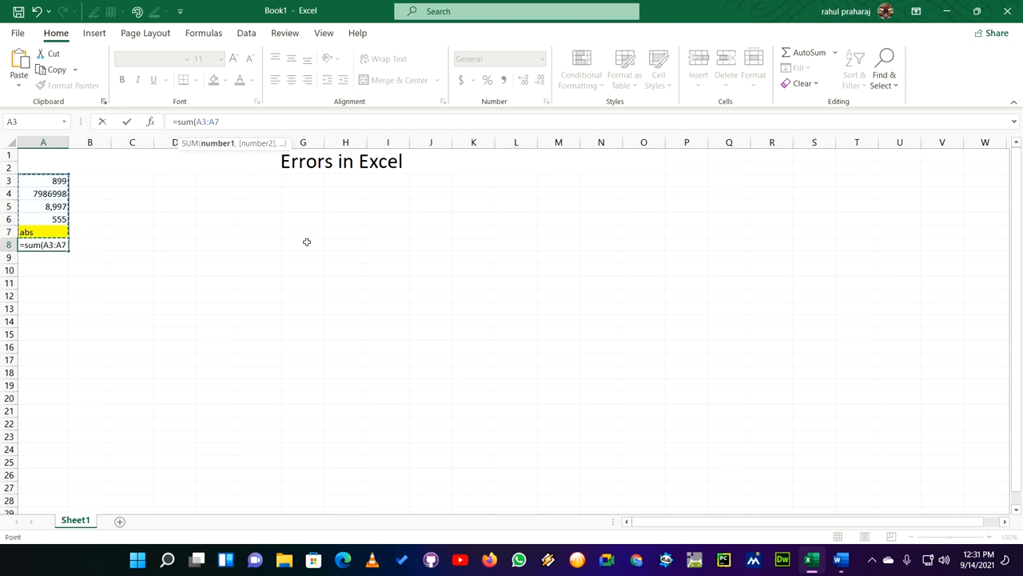
{"action": "type", "text": ")"}
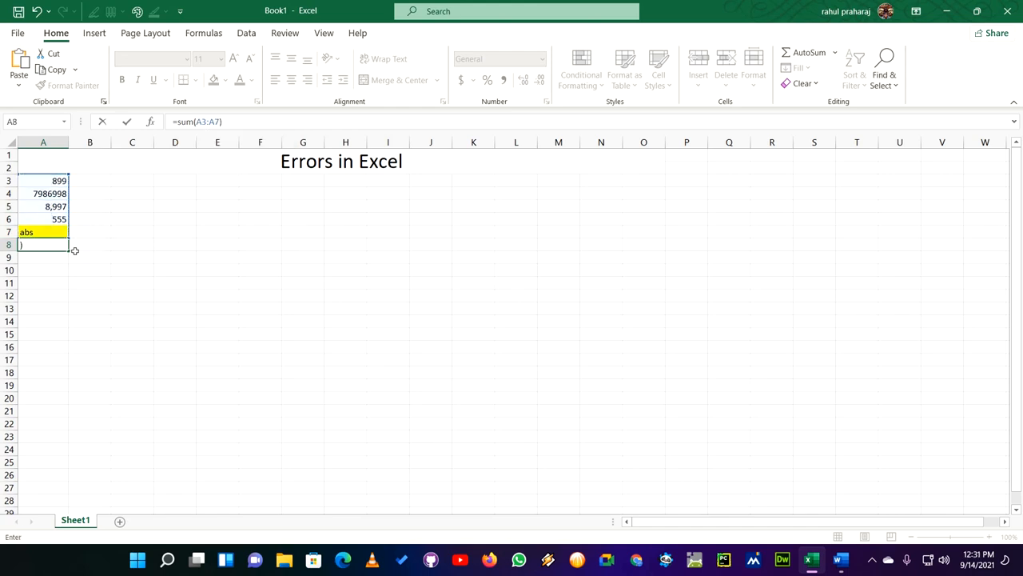
{"action": "key", "text": "Return"}
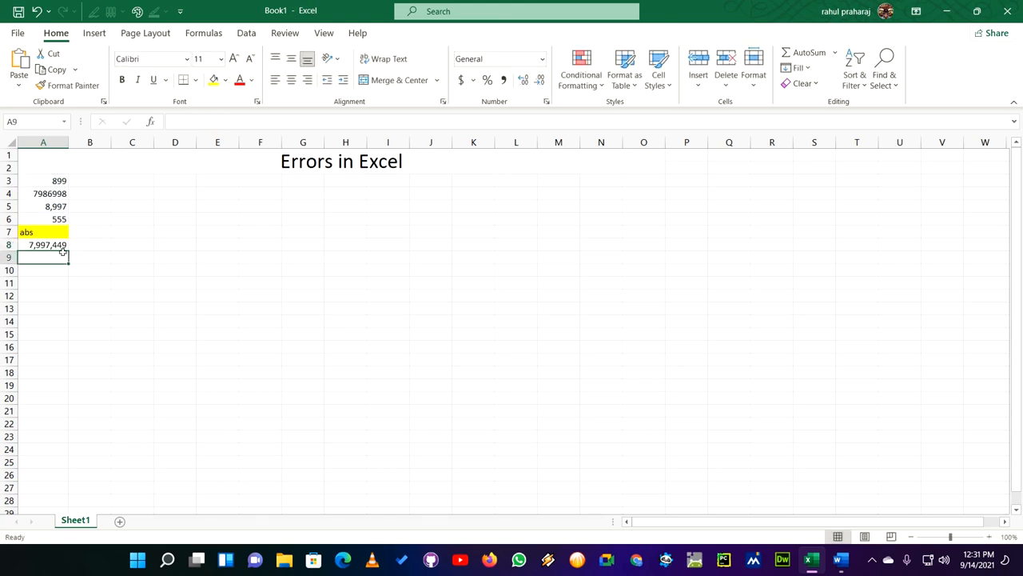
{"action": "left_click", "coordinate": [61, 247]}
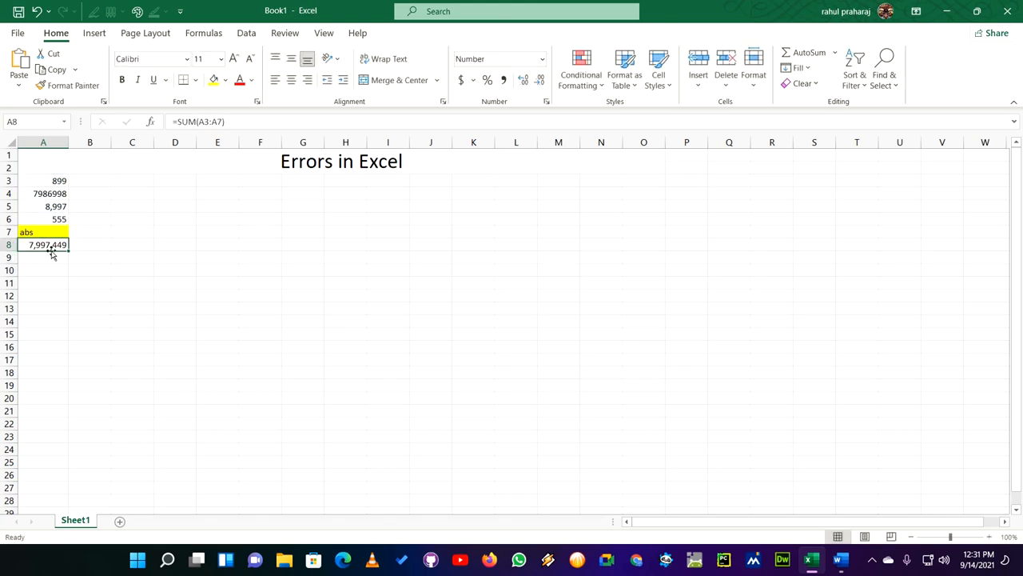
- Narrow column A slightly, and widen it again so that the total in A8 fits with room to spare
{"action": "left_click", "coordinate": [28, 233]}
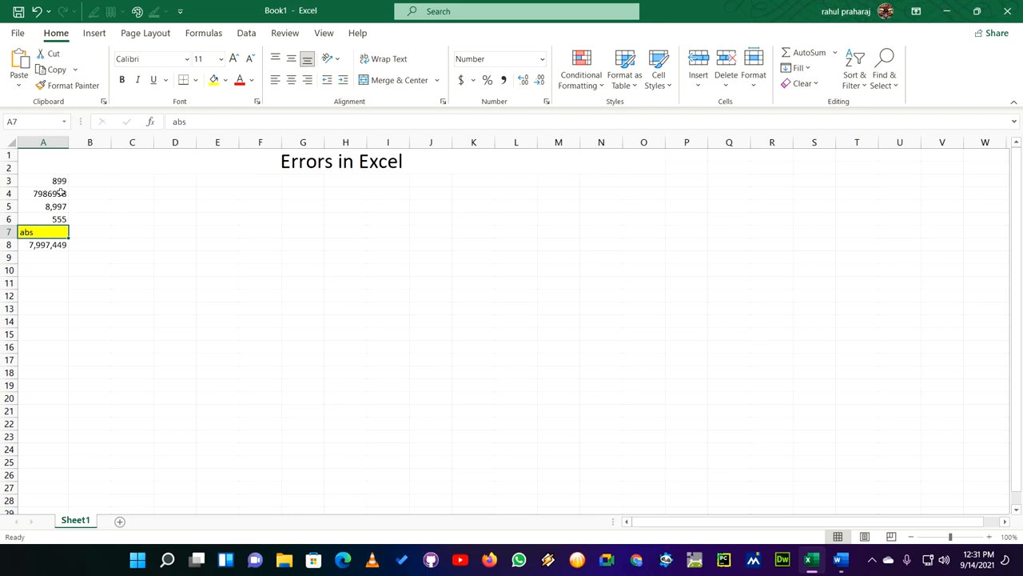
{"action": "left_click_drag", "start_coordinate": [68, 144], "coordinate": [59, 143]}
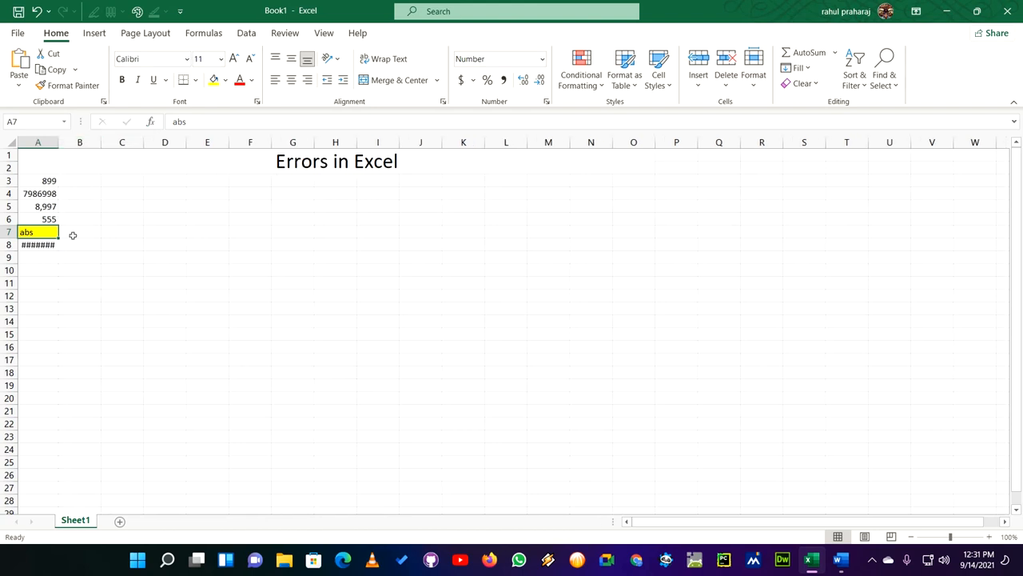
{"action": "left_click", "coordinate": [73, 234]}
{"action": "left_click_drag", "start_coordinate": [64, 142], "coordinate": [92, 142]}
{"action": "left_click", "coordinate": [51, 233]}
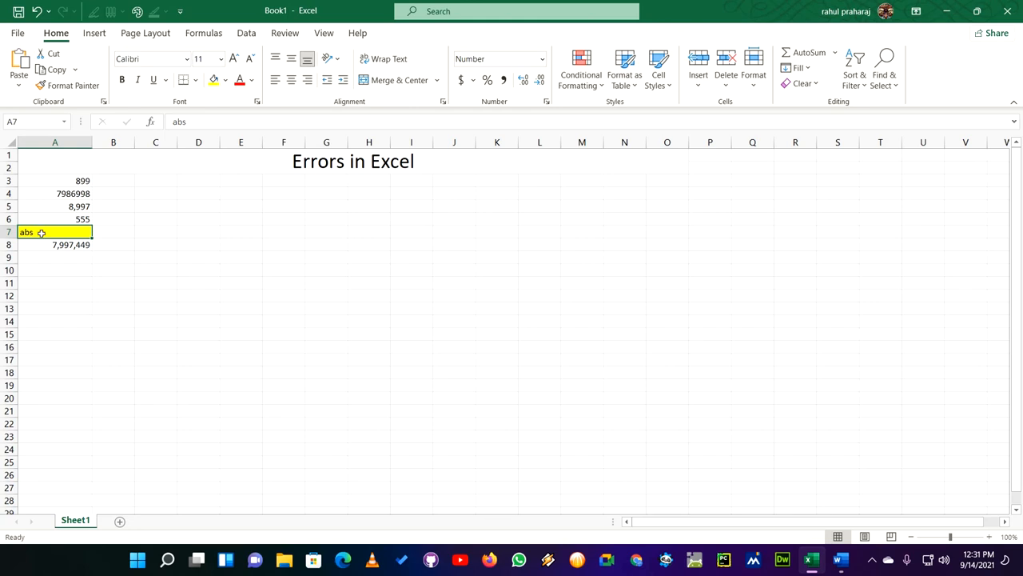
- Replace the SUM formula in cell A8 with the cell-by-cell addition =A3+A4+A5+A6+A7
{"action": "left_click", "coordinate": [65, 246]}
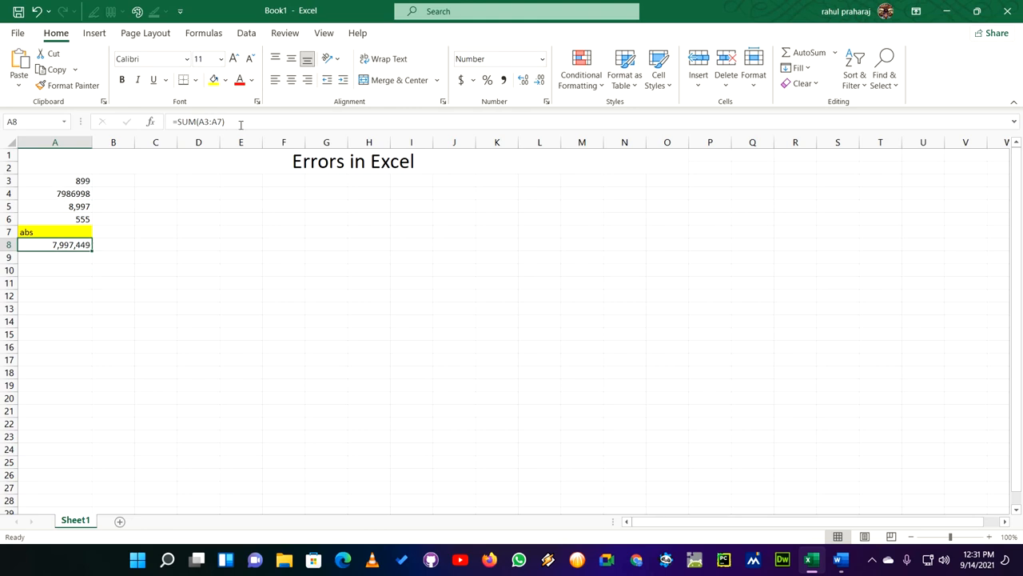
{"action": "left_click_drag", "start_coordinate": [233, 122], "coordinate": [169, 122]}
{"action": "key", "text": "BackSpace"}
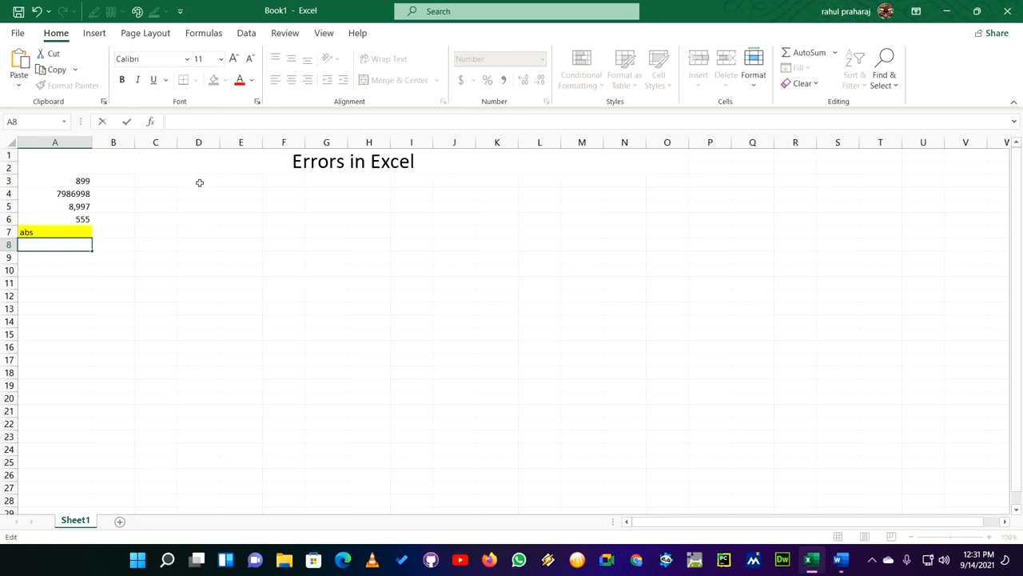
{"action": "type", "text": "="}
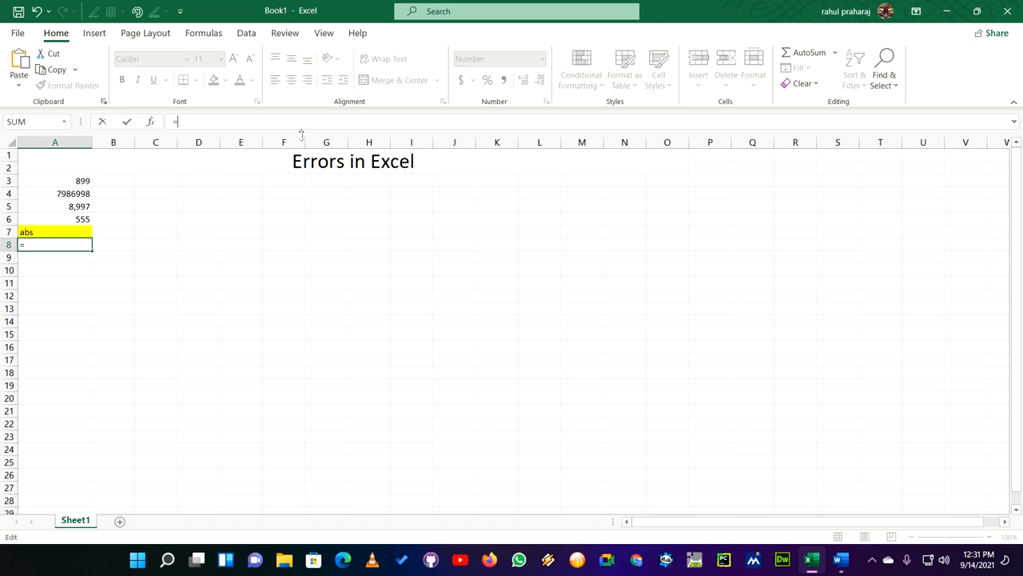
{"action": "type", "text": "A"}
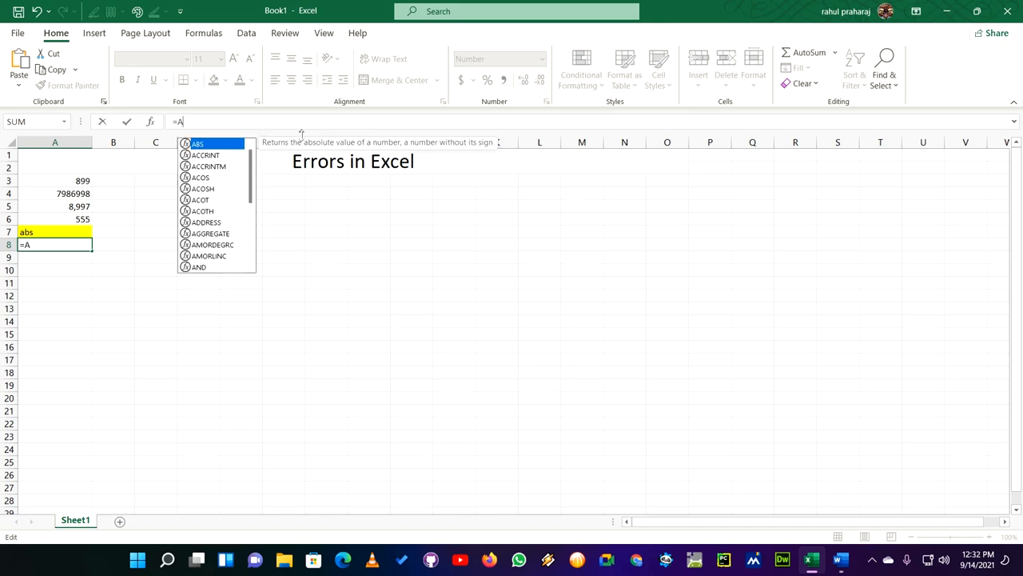
{"action": "type", "text": "3"}
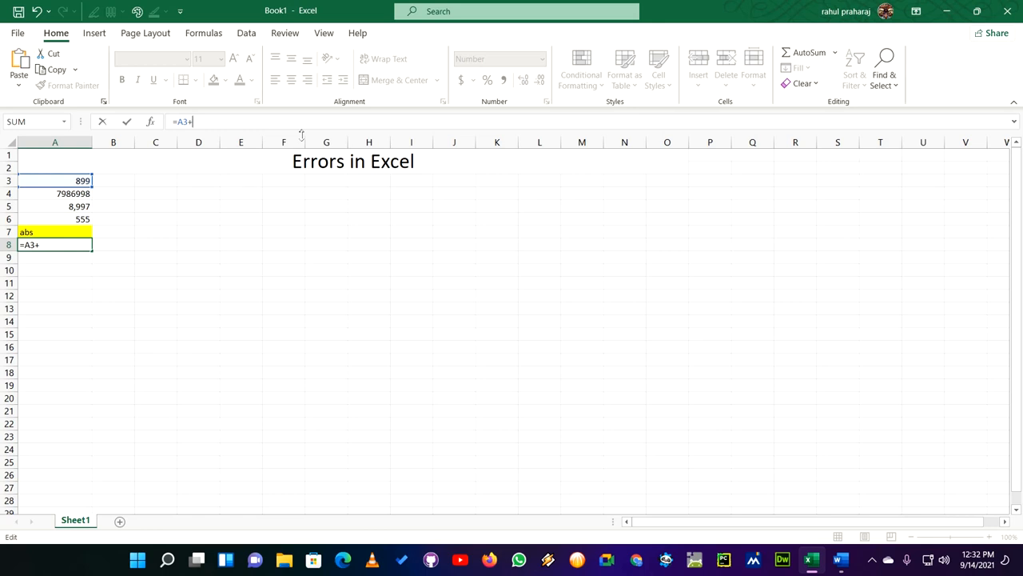
{"action": "type", "text": "+A4"}
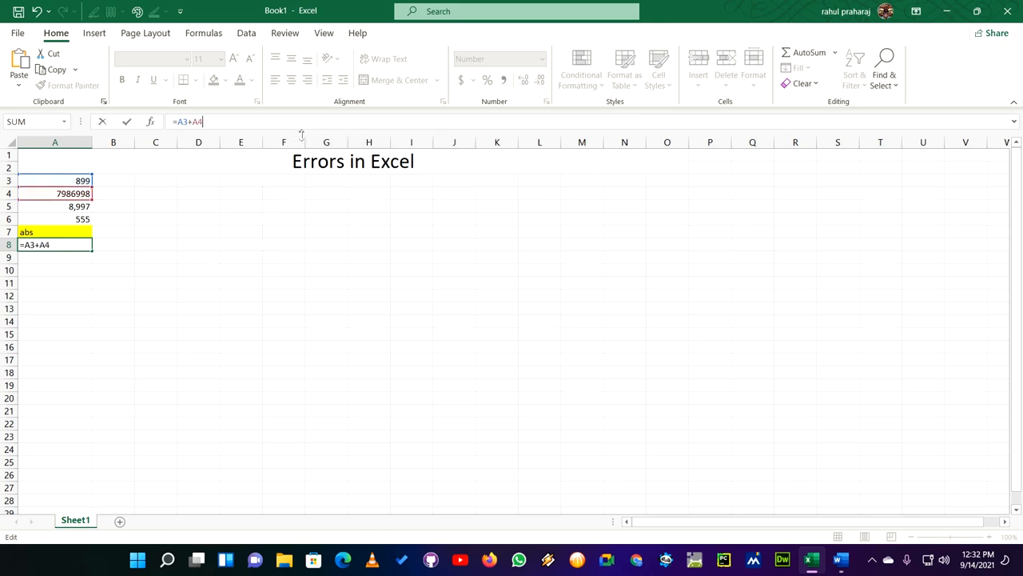
{"action": "type", "text": "+A"}
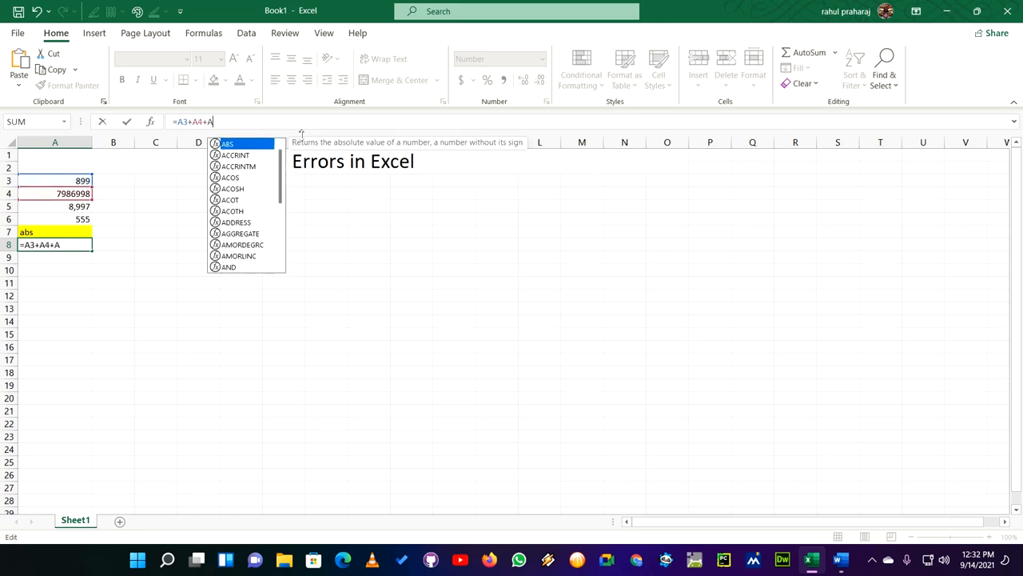
{"action": "type", "text": "5+"}
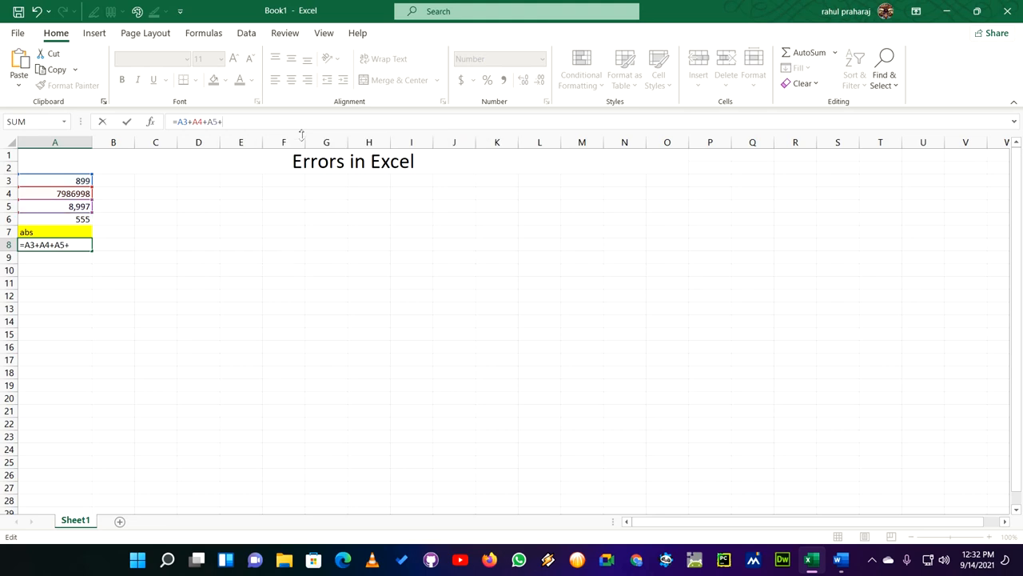
{"action": "type", "text": "A6"}
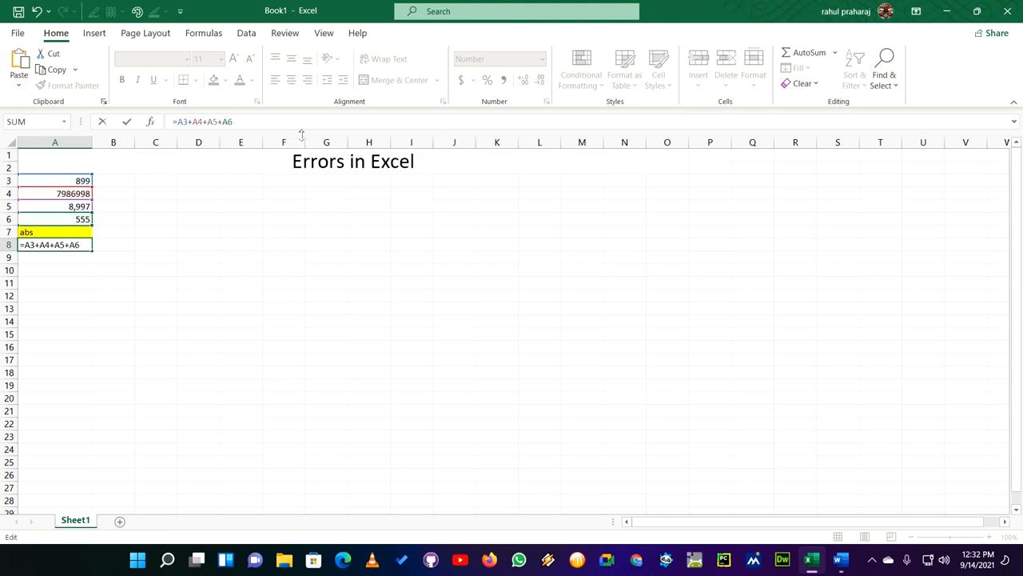
{"action": "type", "text": "A7"}
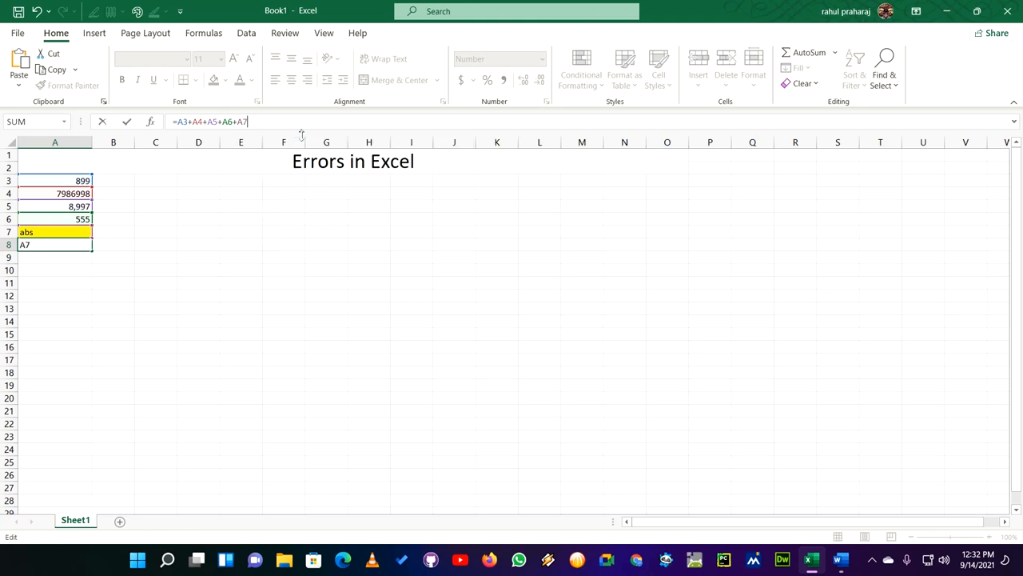
{"action": "key", "text": "Return"}
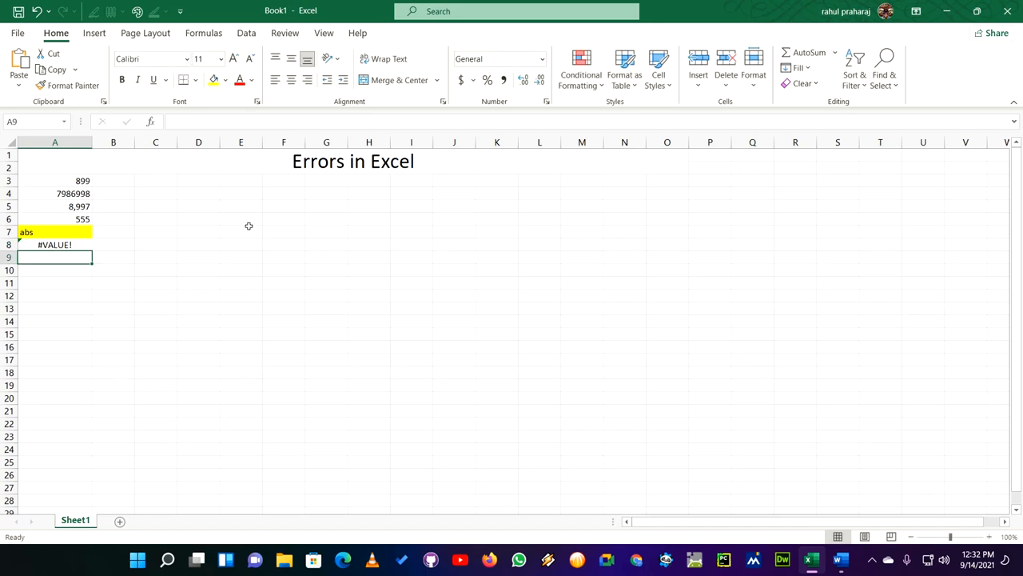
{"action": "left_click", "coordinate": [84, 245]}
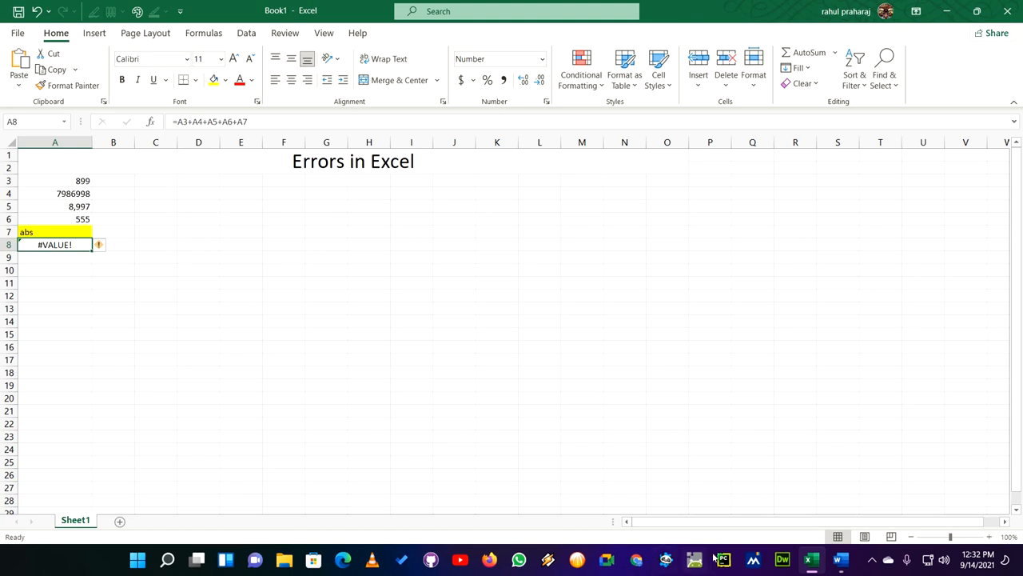
- Switch to the Word document listing the errors and colour the #VALUE! ERROR line red
{"action": "left_click", "coordinate": [851, 564]}
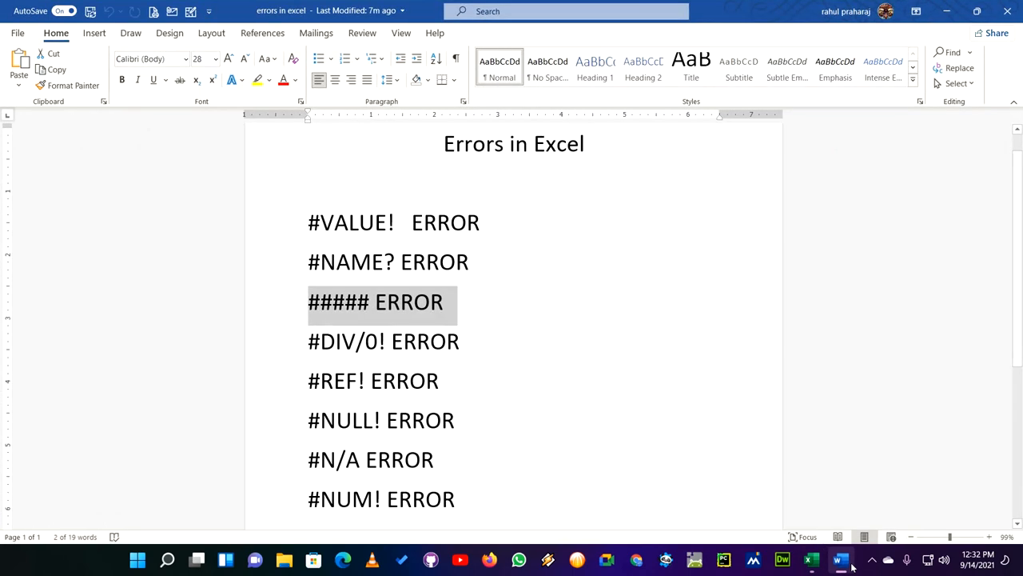
{"action": "left_click", "coordinate": [507, 254]}
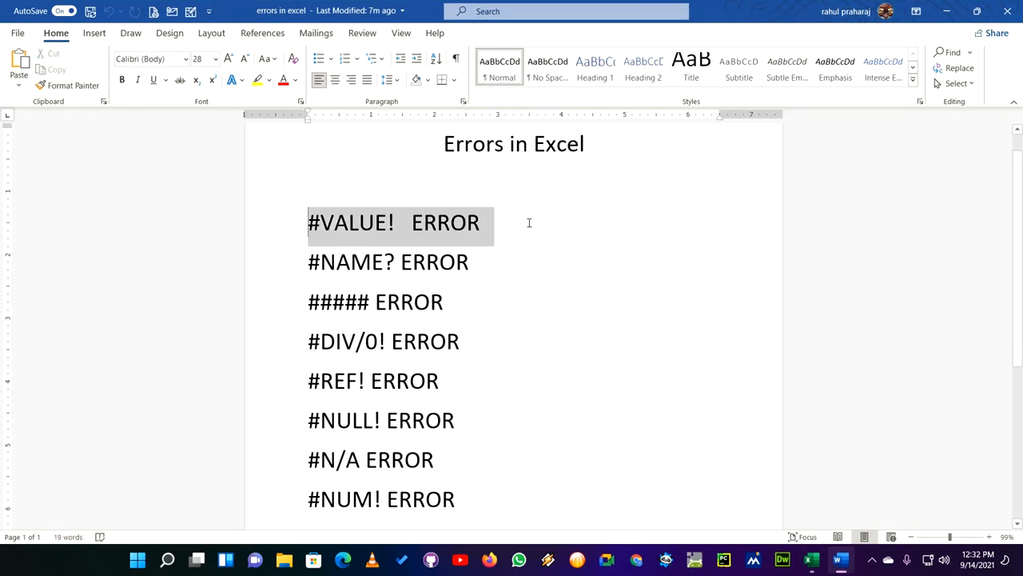
{"action": "left_click_drag", "start_coordinate": [310, 223], "coordinate": [528, 221]}
{"action": "left_click", "coordinate": [283, 80]}
- Colour the #NAME? ERROR line red
{"action": "left_click", "coordinate": [342, 261]}
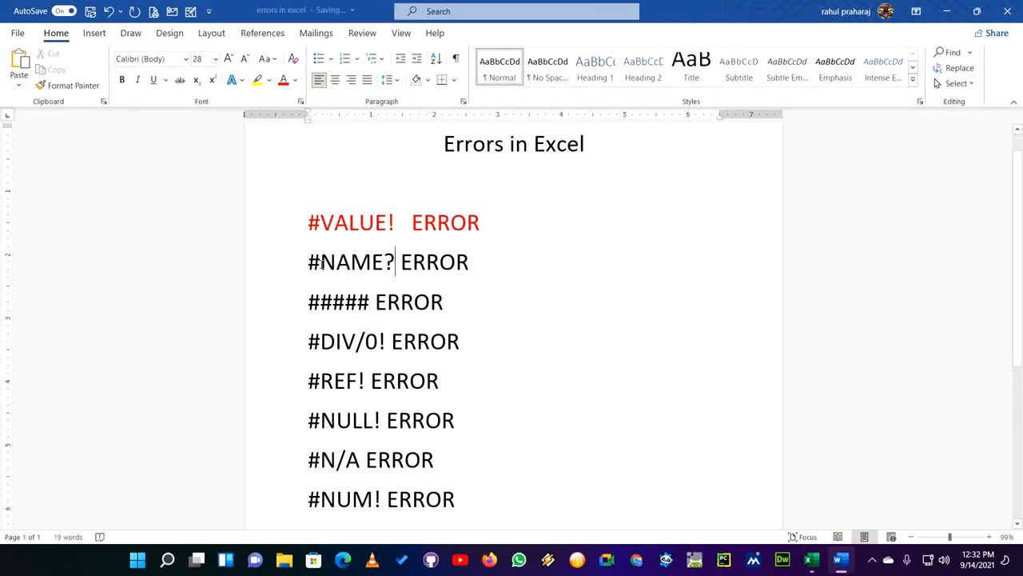
{"action": "triple_click", "coordinate": [475, 260]}
{"action": "left_click", "coordinate": [283, 80]}
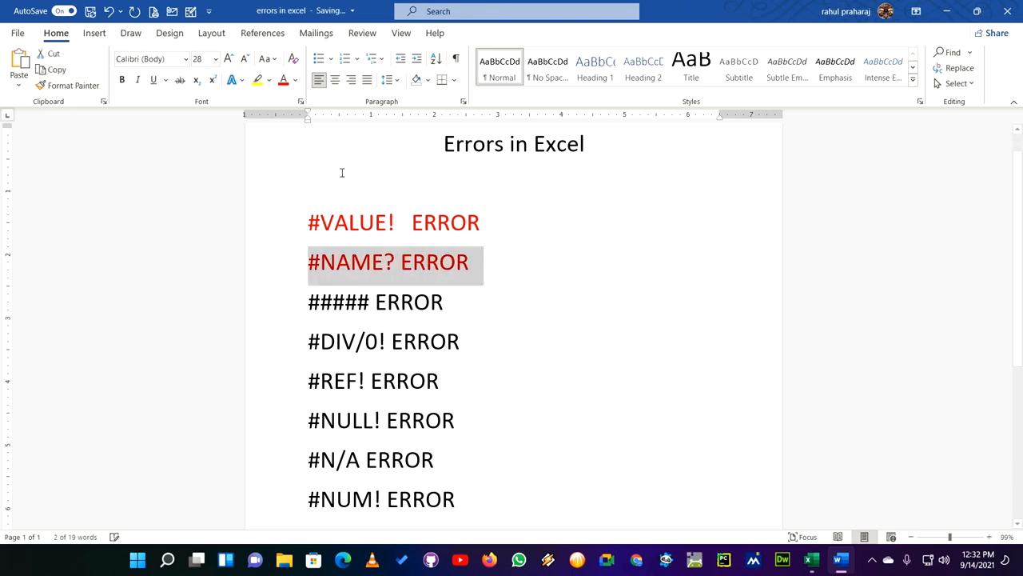
- Colour the ##### ERROR line red
{"action": "left_click", "coordinate": [375, 302]}
{"action": "left_click_drag", "start_coordinate": [307, 301], "coordinate": [458, 302]}
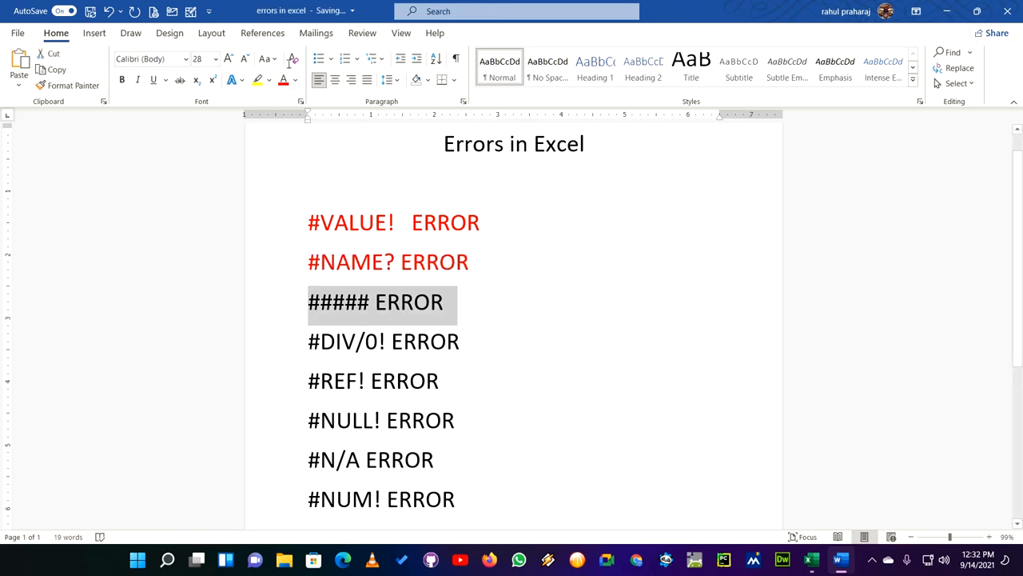
{"action": "left_click", "coordinate": [283, 80]}
{"action": "left_click", "coordinate": [475, 324]}
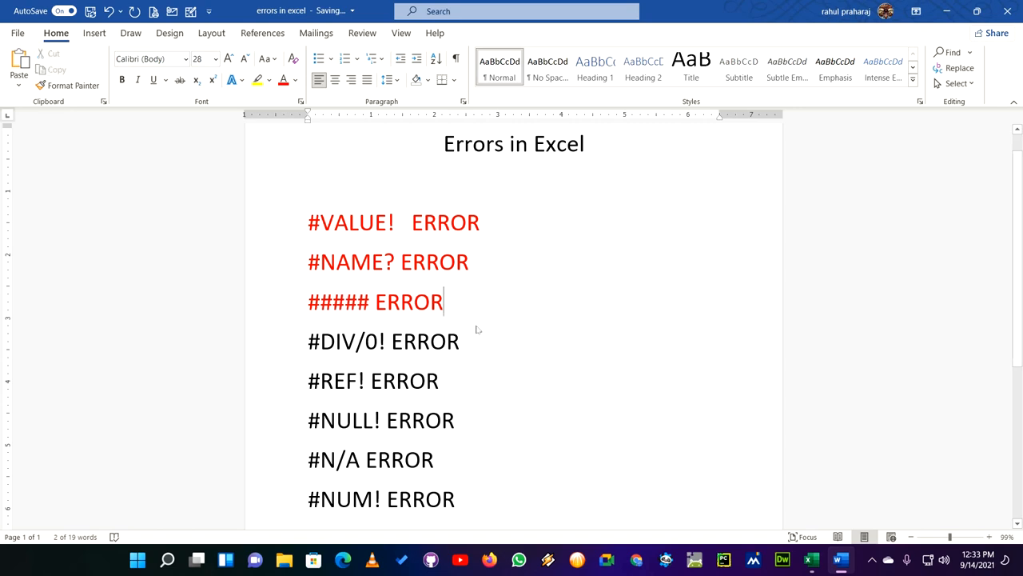
{"action": "scroll", "coordinate": [514, 333], "scroll_direction": "up", "scroll_amount": 1}
{"action": "scroll", "coordinate": [488, 371], "scroll_direction": "down", "scroll_amount": 1}
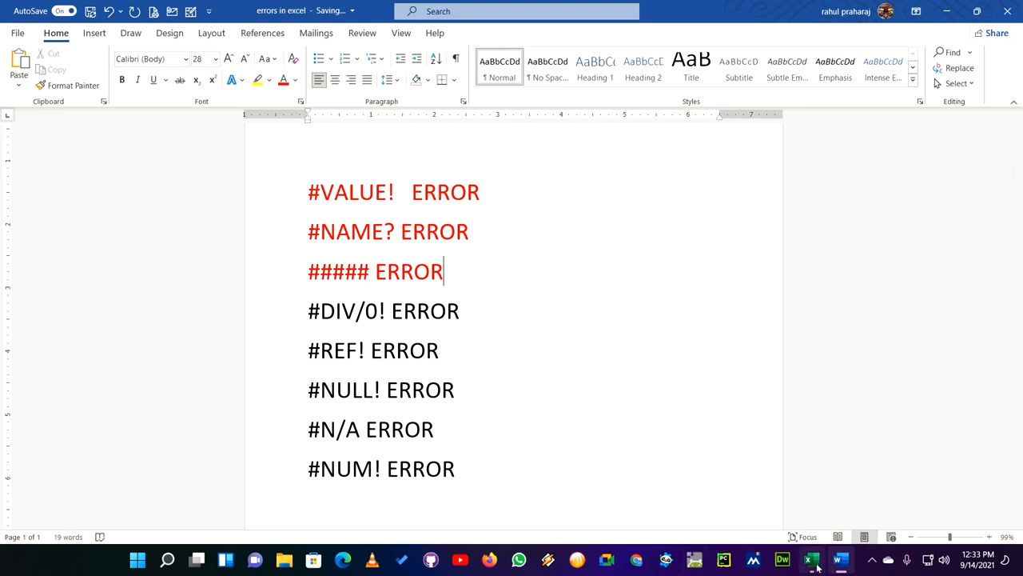
- Minimize the Word document and the Excel workbook to clear the desktop
{"action": "mouse_move", "coordinate": [816, 564]}
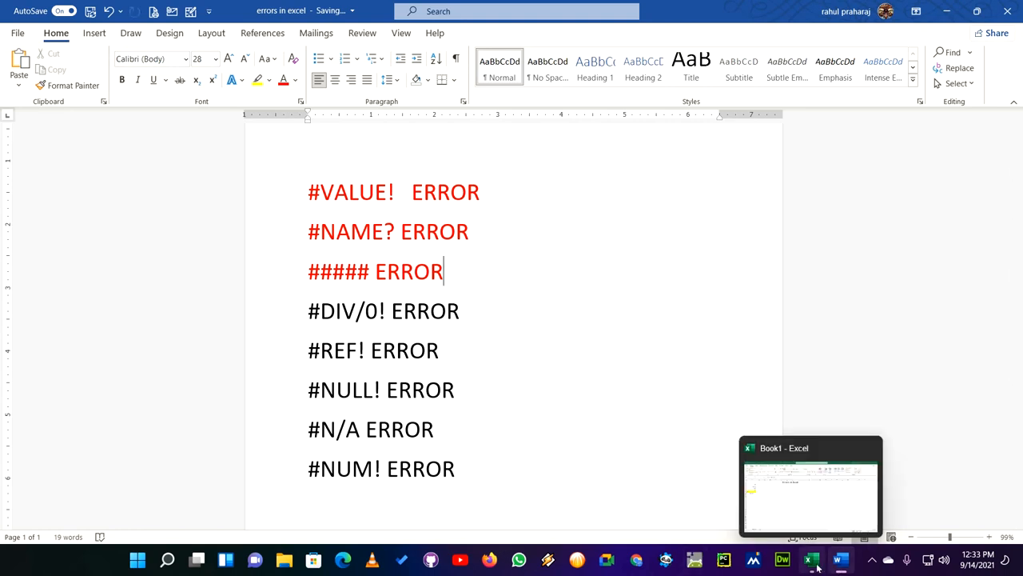
{"action": "mouse_move", "coordinate": [805, 498]}
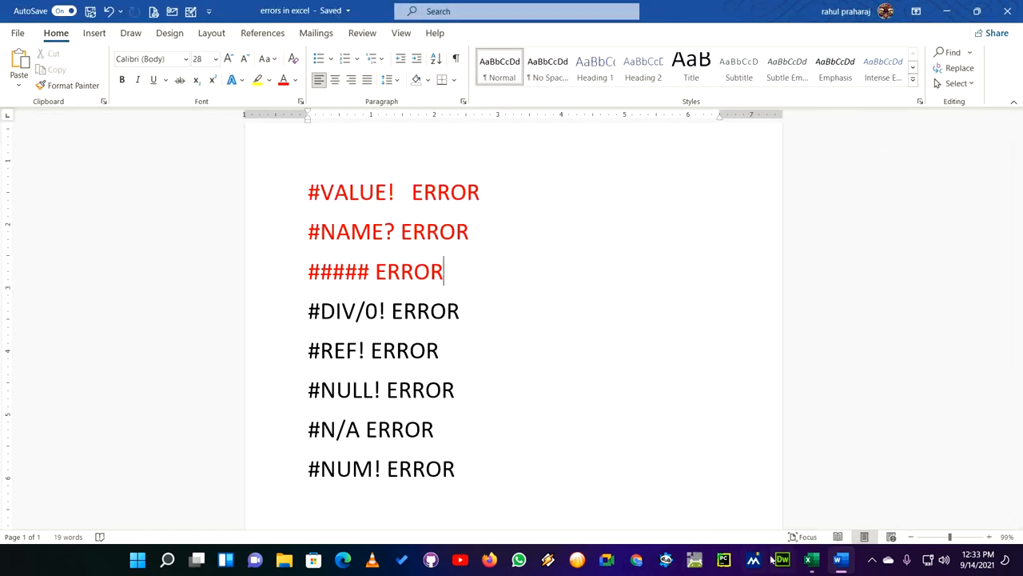
{"action": "left_click", "coordinate": [944, 13]}
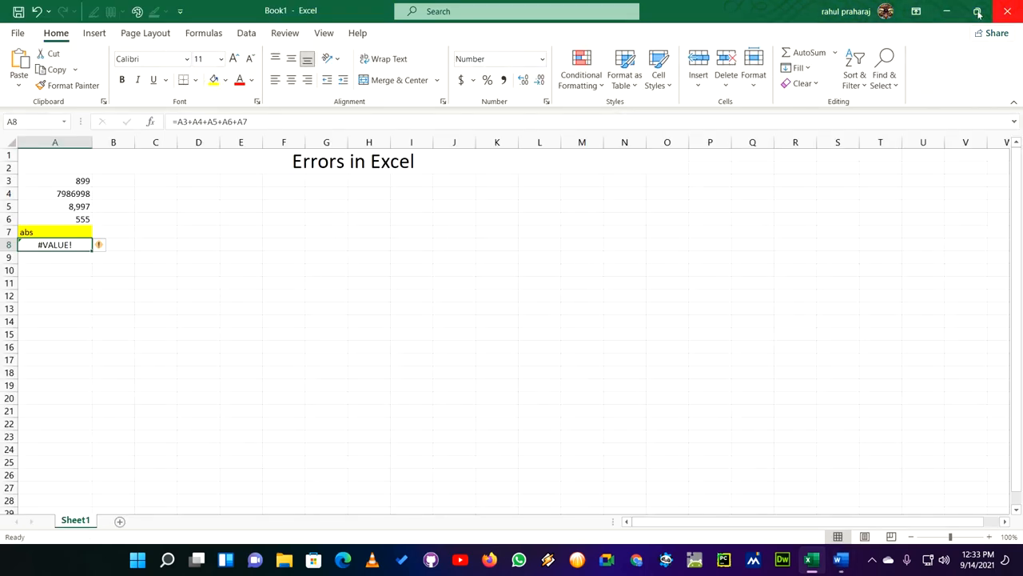
{"action": "left_click", "coordinate": [945, 11]}
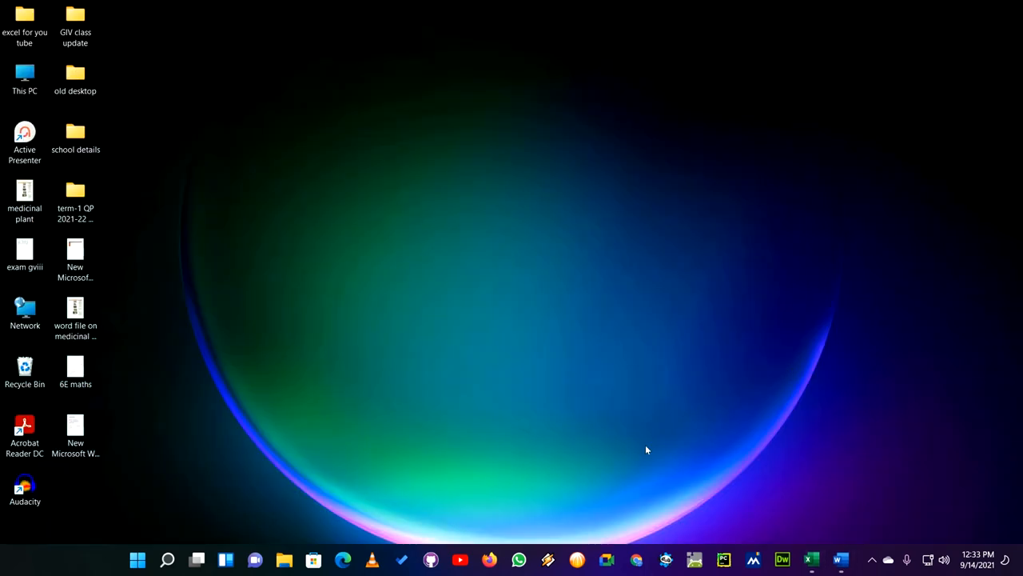
{"action": "left_click", "coordinate": [873, 562]}
{"action": "left_click", "coordinate": [899, 494]}
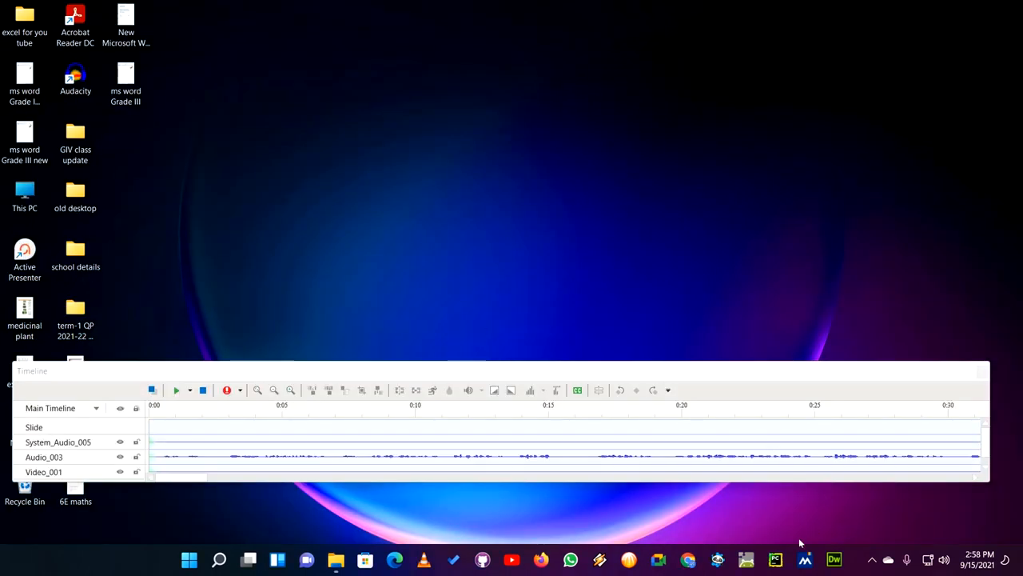
- Open the "errors in excel" document from the "excel for you tube" folder and select the #DIV/0! ERROR line
{"action": "left_click", "coordinate": [336, 559]}
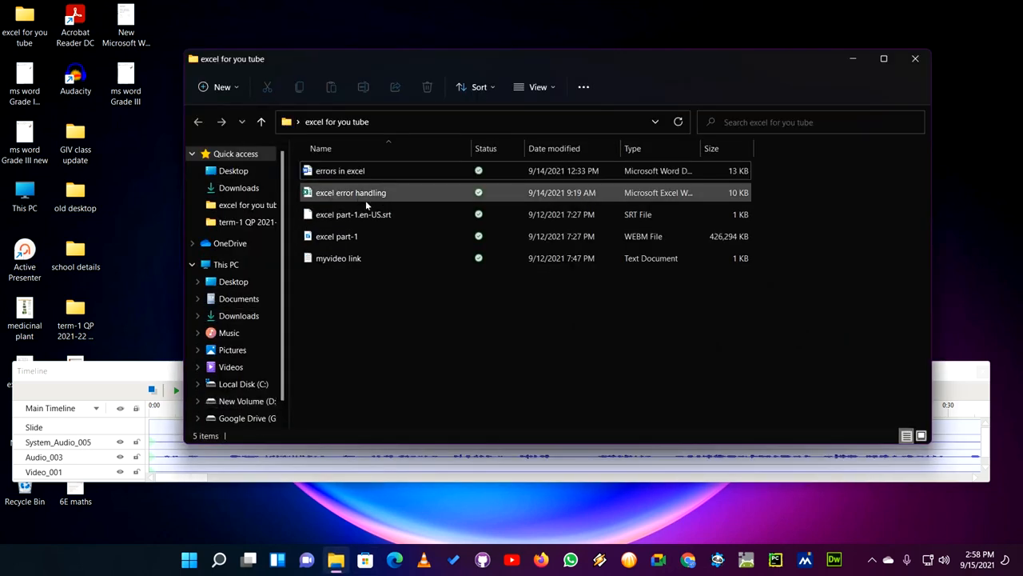
{"action": "double_click", "coordinate": [346, 179]}
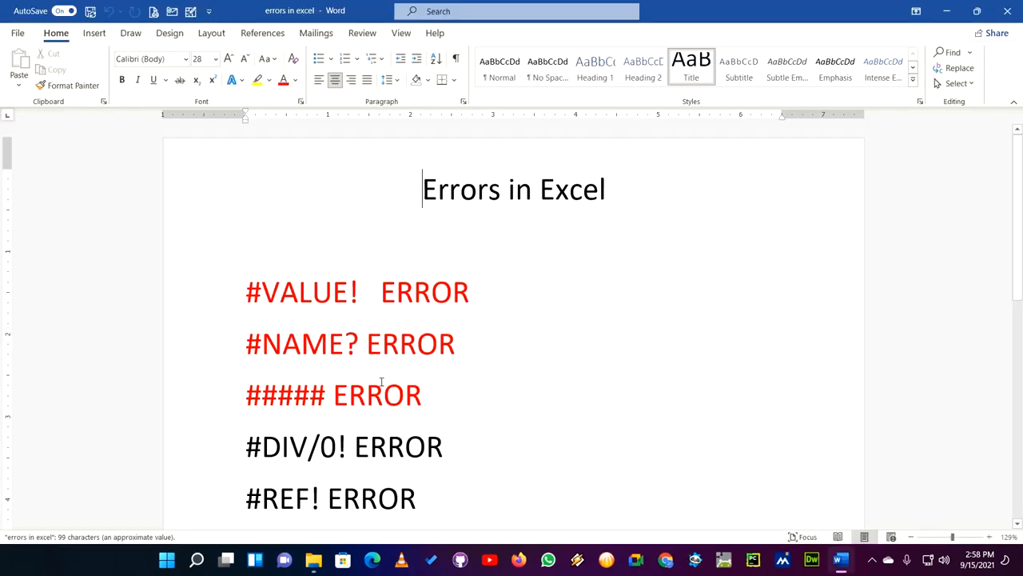
{"action": "scroll", "coordinate": [430, 379], "scroll_direction": "down", "scroll_amount": 5}
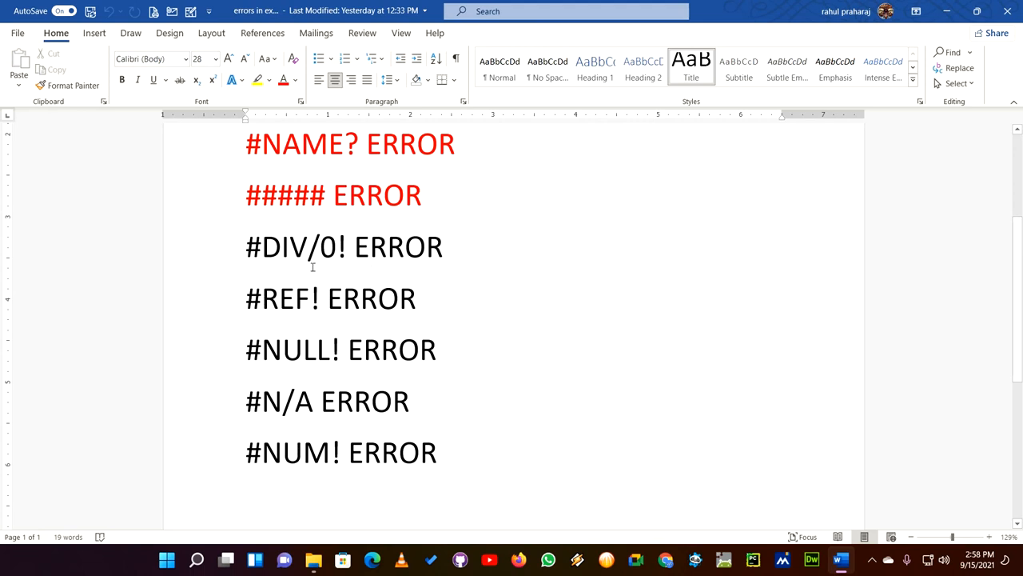
{"action": "left_click_drag", "start_coordinate": [254, 248], "coordinate": [438, 244]}
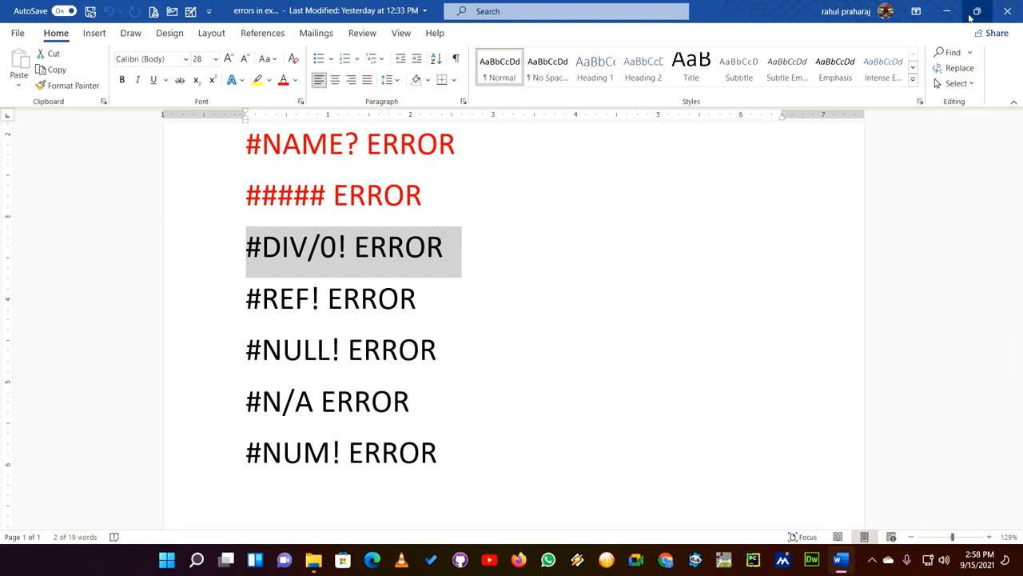
- Open the "excel error handling" workbook and dismiss document recovery, choosing to keep the recovered files for another session
{"action": "left_click", "coordinate": [946, 23]}
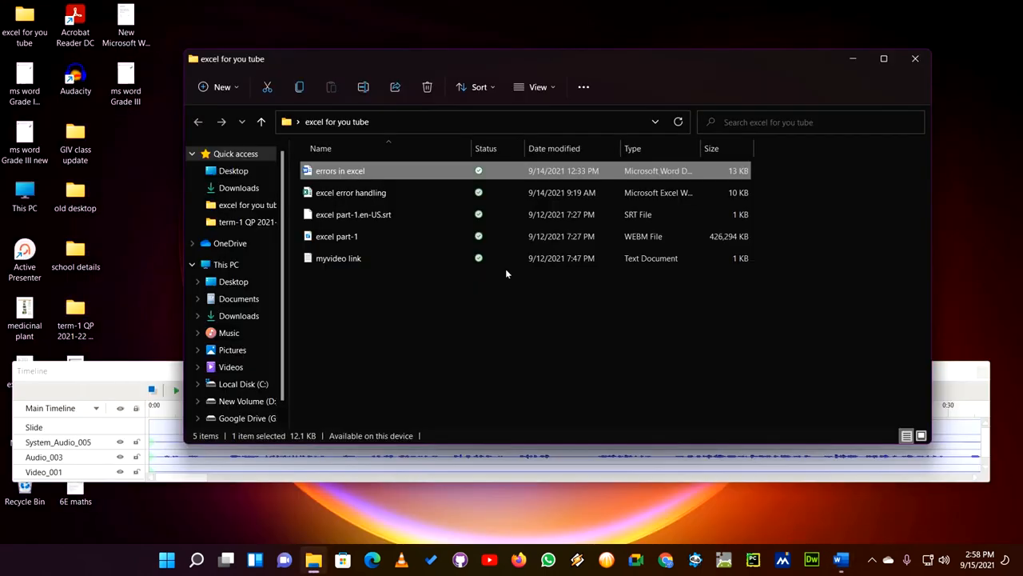
{"action": "double_click", "coordinate": [359, 194]}
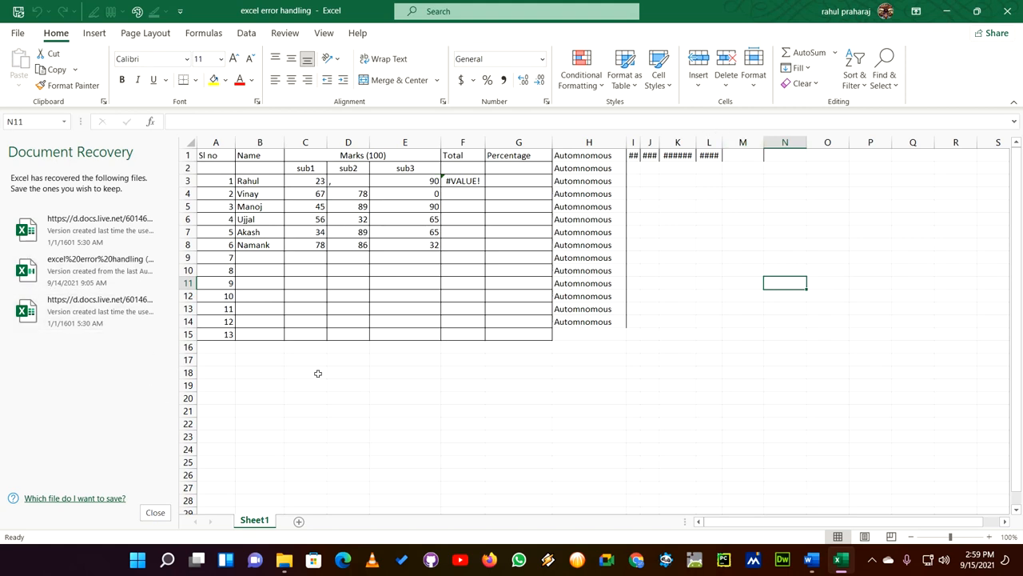
{"action": "left_click", "coordinate": [156, 512]}
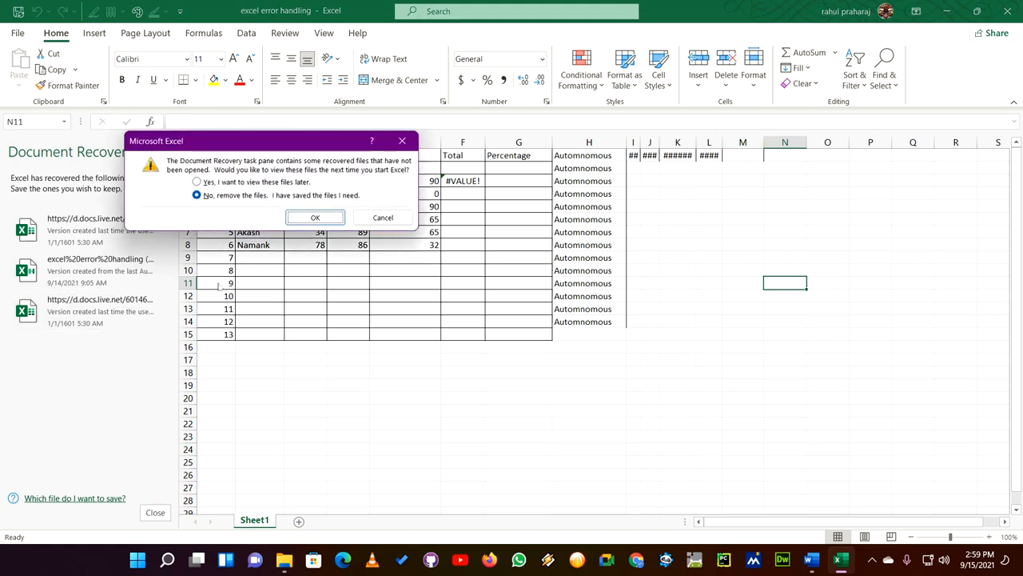
{"action": "left_click", "coordinate": [201, 181]}
{"action": "left_click", "coordinate": [315, 217]}
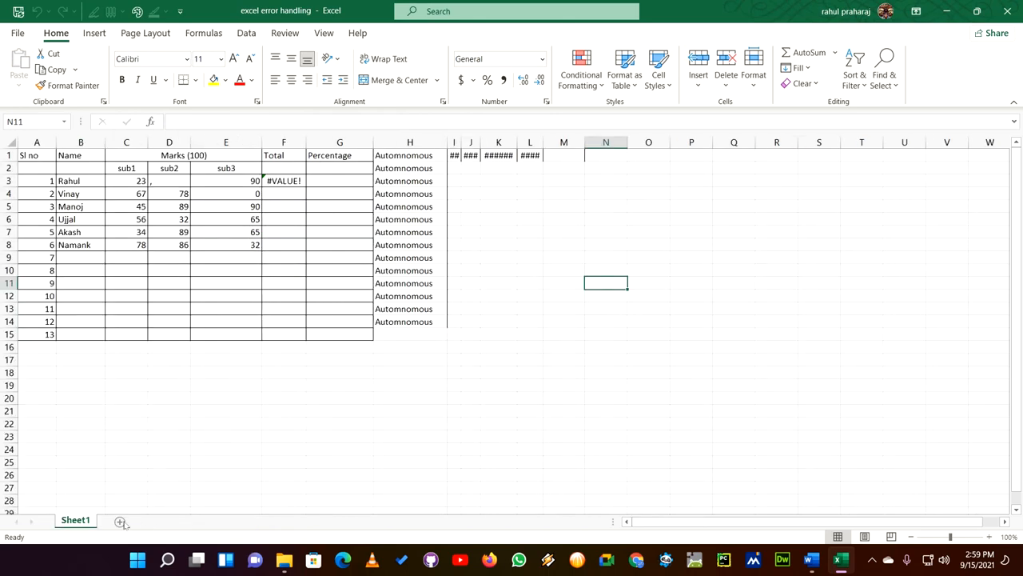
- Add a new worksheet and enter 562, 722, 852 and 0 in cells A1 to A4
{"action": "left_click", "coordinate": [122, 522]}
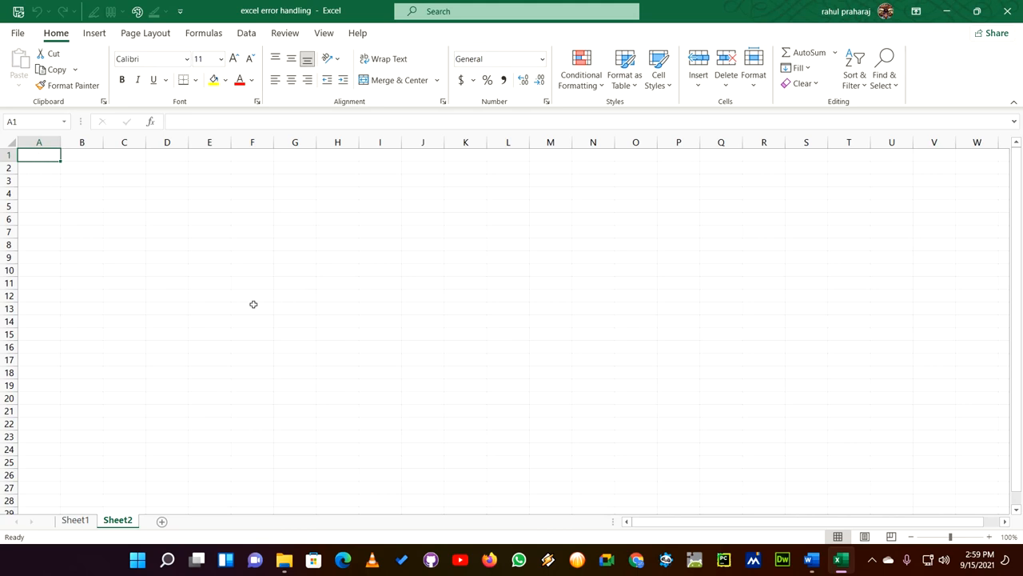
{"action": "type", "text": "562"}
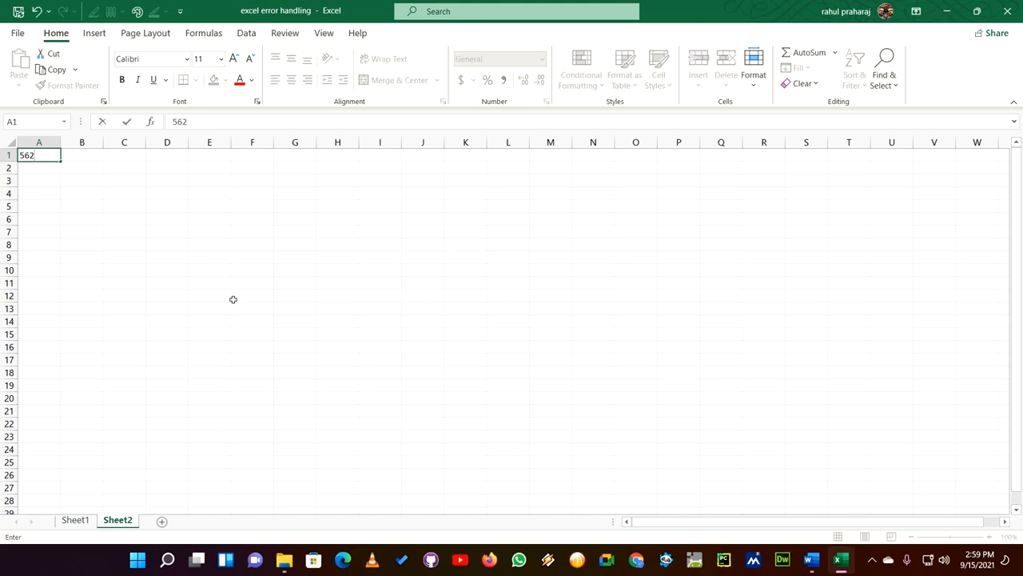
{"action": "left_click", "coordinate": [48, 164]}
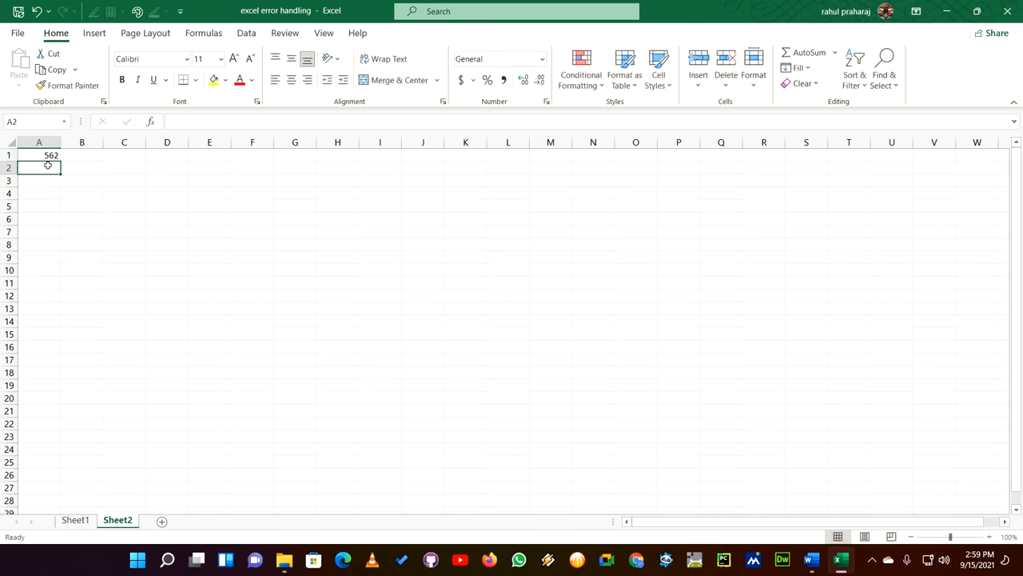
{"action": "type", "text": "722"}
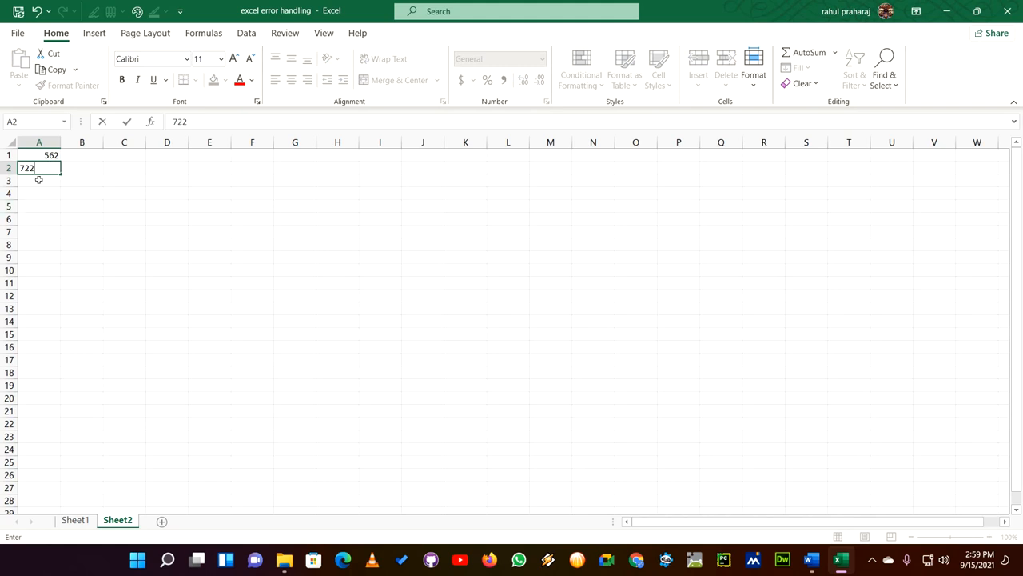
{"action": "left_click", "coordinate": [39, 179]}
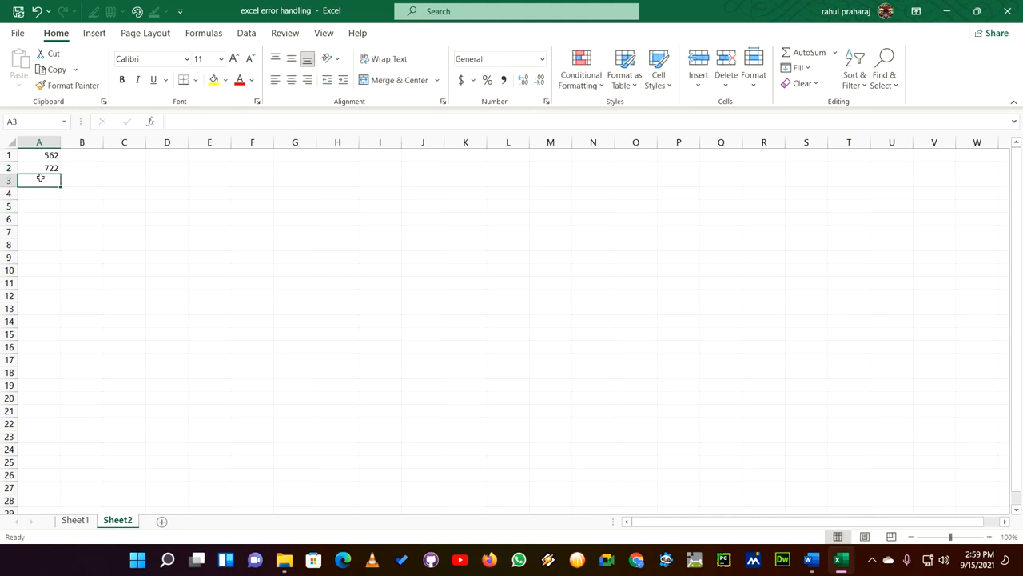
{"action": "type", "text": "85"}
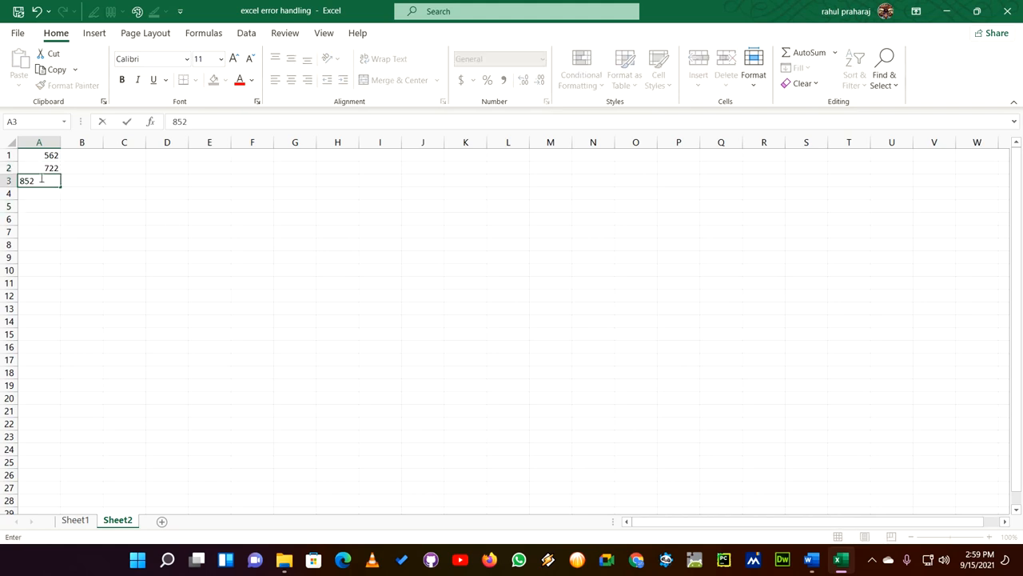
{"action": "type", "text": "2"}
{"action": "left_click", "coordinate": [123, 257]}
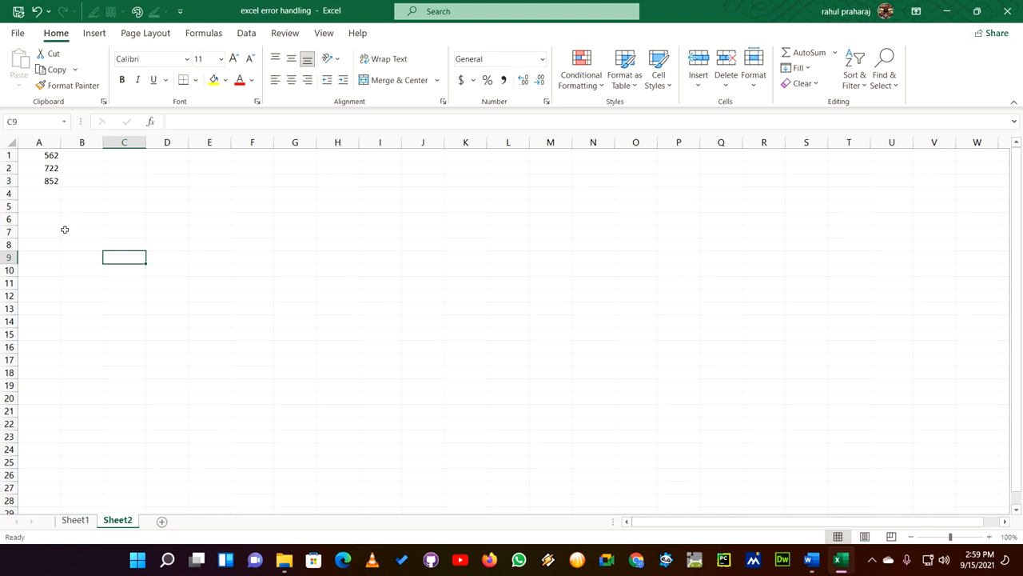
{"action": "left_click", "coordinate": [39, 192]}
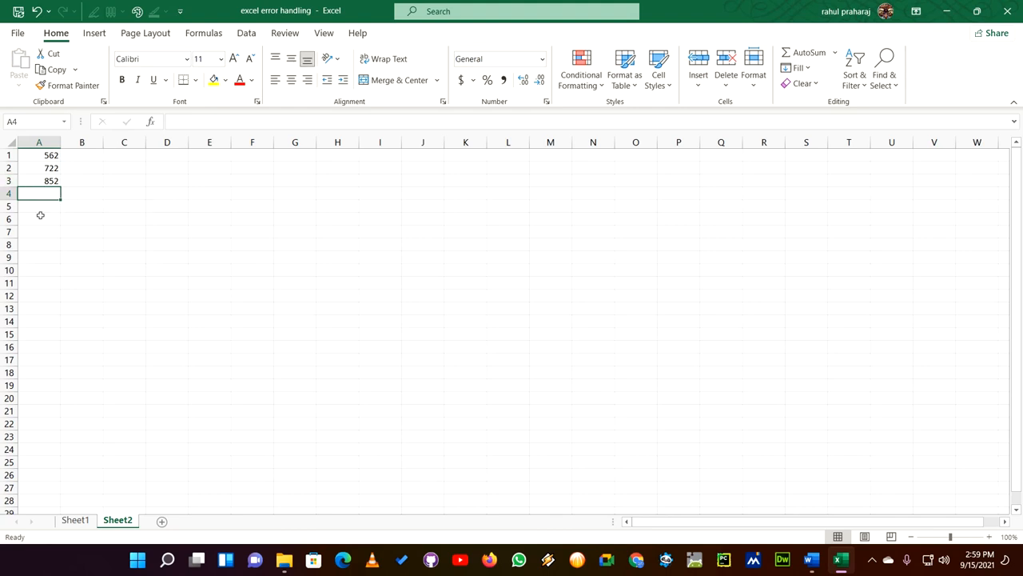
{"action": "type", "text": "0"}
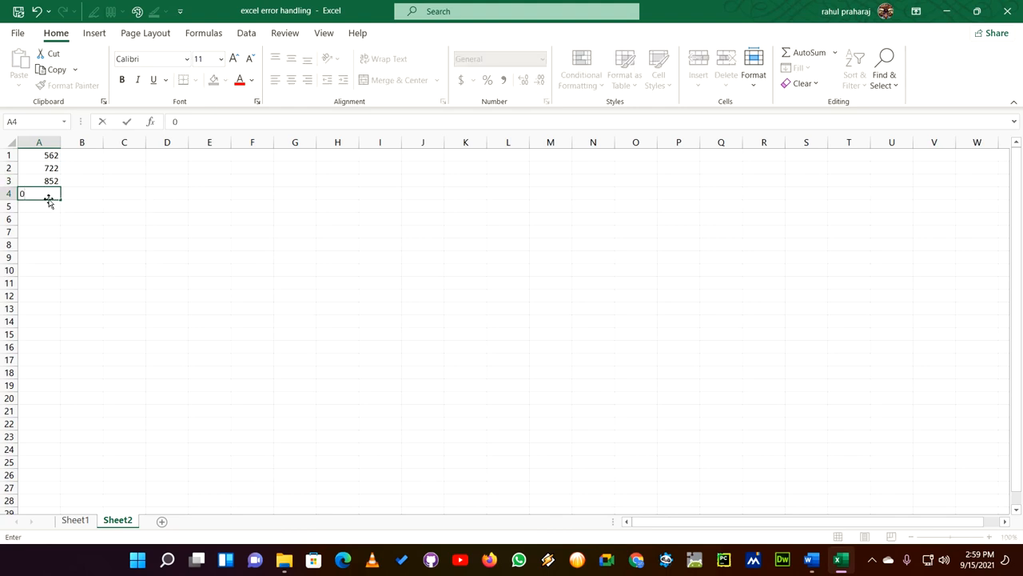
{"action": "left_click", "coordinate": [152, 308]}
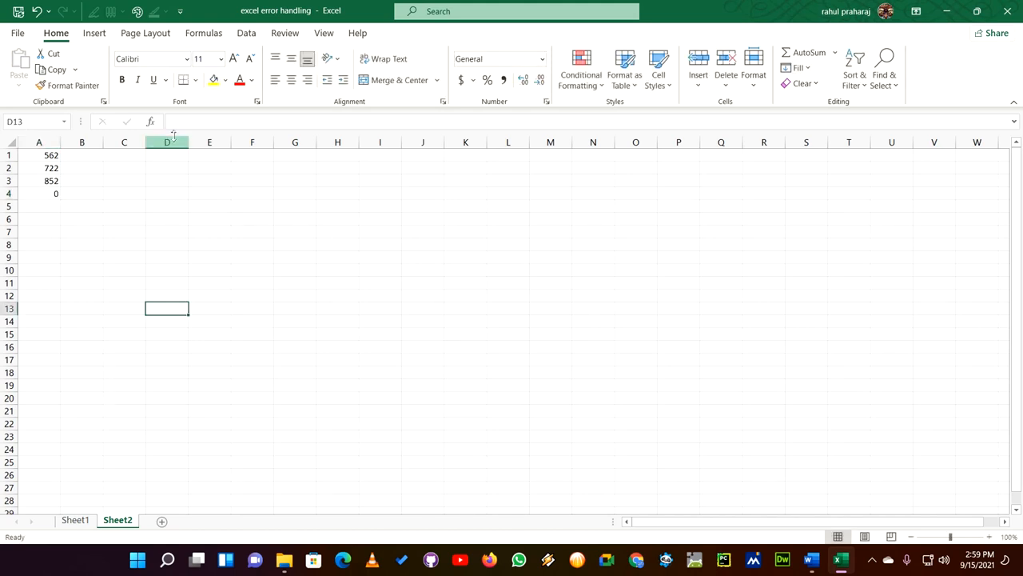
- Fill cell A5 yellow and enter the division formula =A3/A4 in it
{"action": "left_click", "coordinate": [40, 206]}
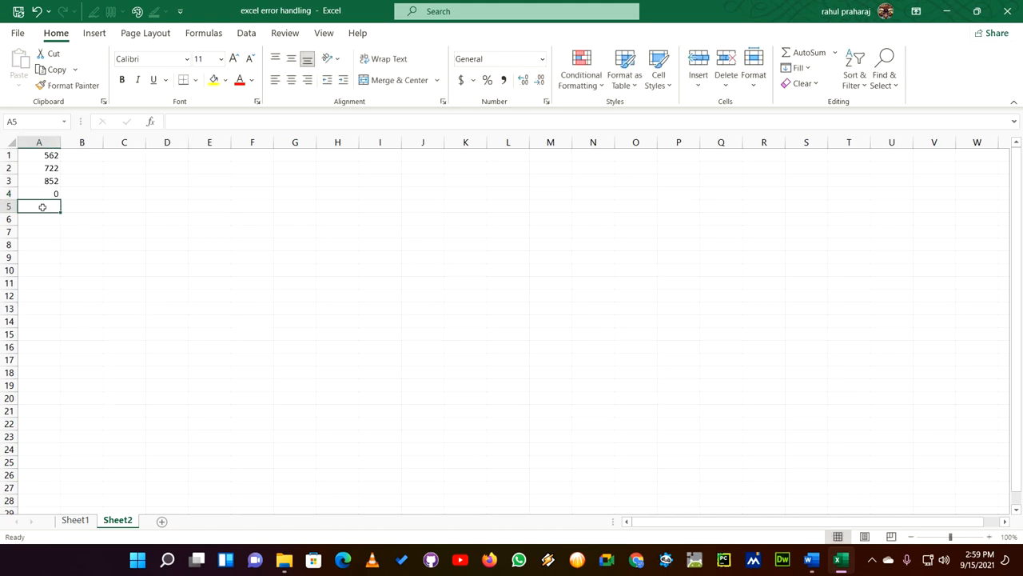
{"action": "left_click", "coordinate": [213, 79]}
{"action": "left_click", "coordinate": [191, 118]}
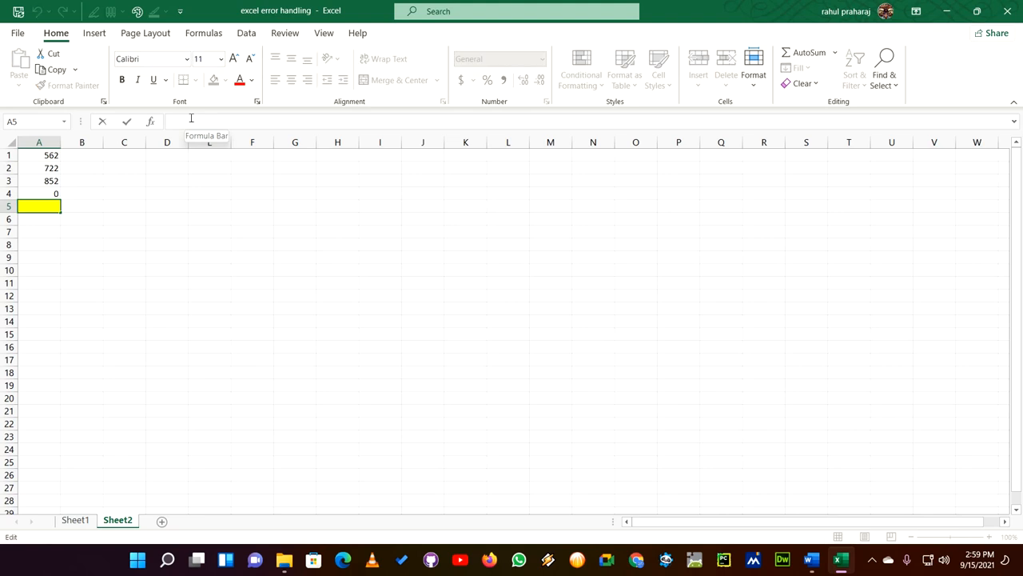
{"action": "type", "text": "="}
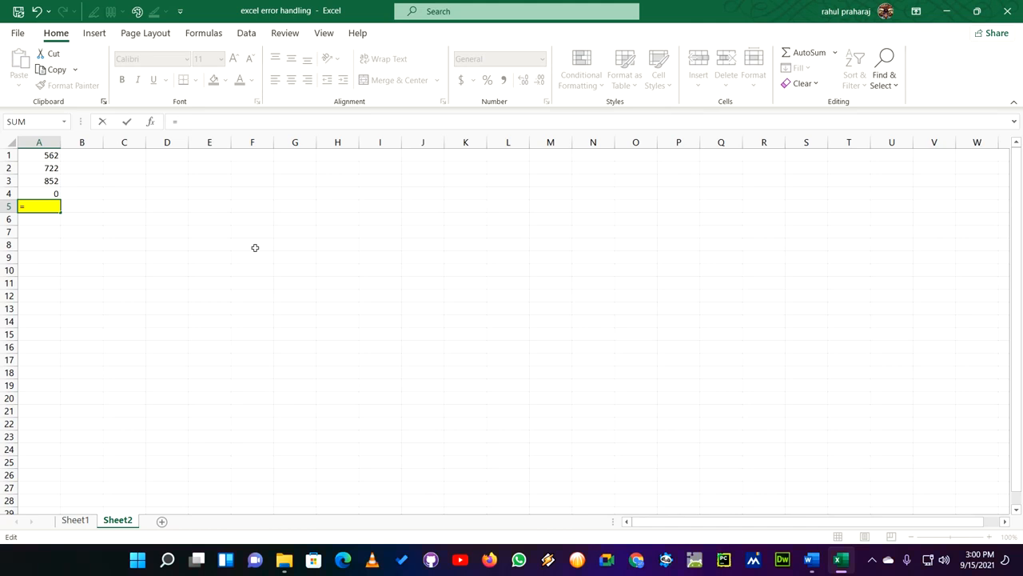
{"action": "type", "text": "a3"}
{"action": "type", "text": "/a4"}
{"action": "key", "text": "Return"}
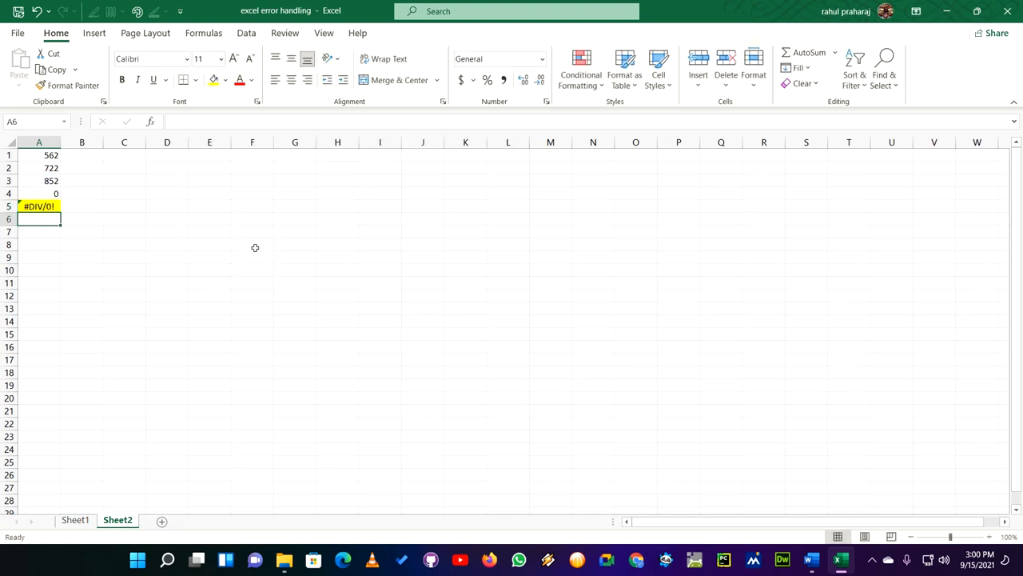
{"action": "left_click", "coordinate": [49, 207]}
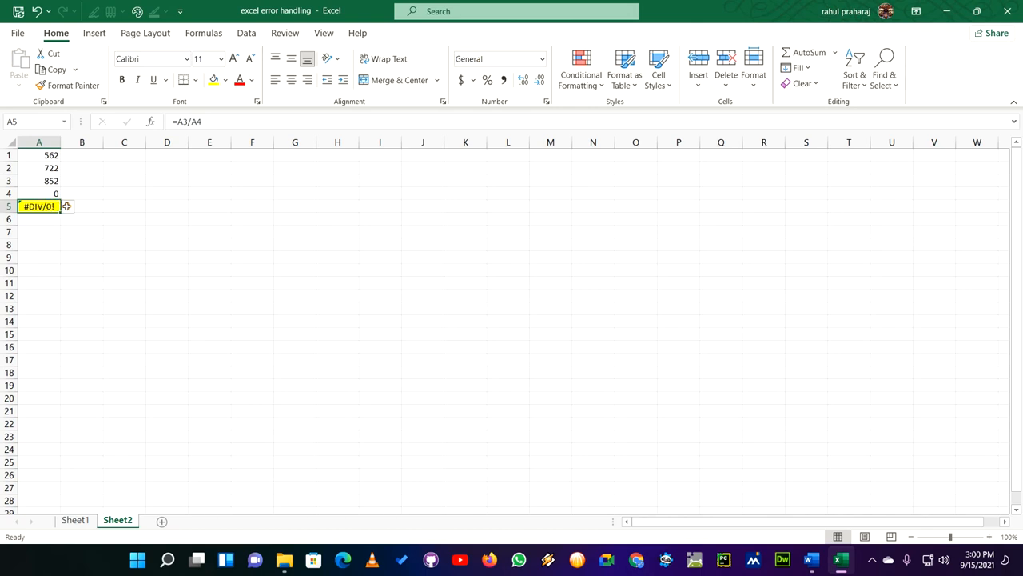
- Set the divisor in cell A4 to 45 and check the formula in A5
{"action": "left_click", "coordinate": [53, 193]}
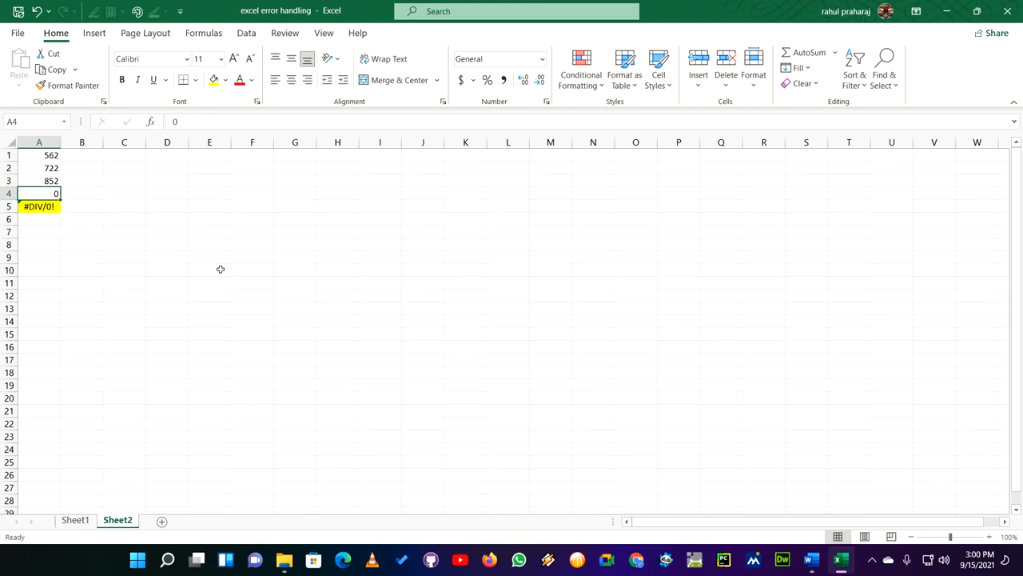
{"action": "type", "text": "45"}
{"action": "left_click", "coordinate": [137, 303]}
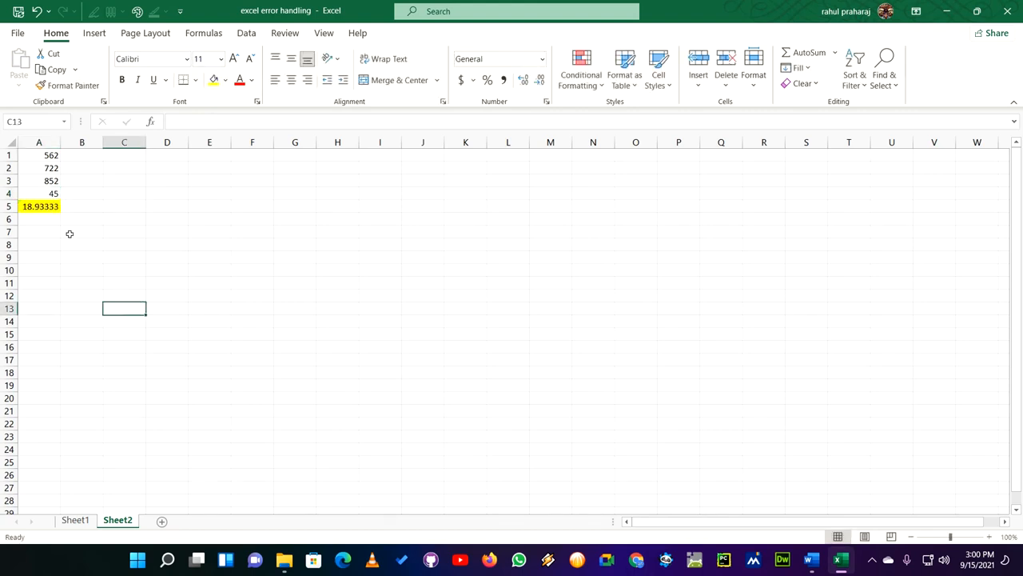
{"action": "left_click", "coordinate": [38, 205]}
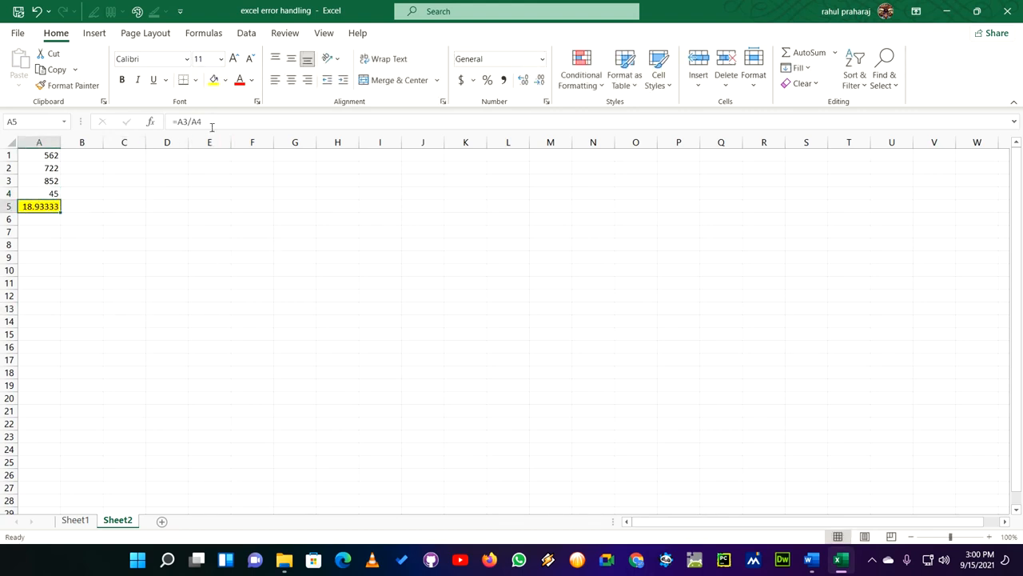
- Clear the contents of cells A1 to A5 on Sheet2
{"action": "left_click_drag", "start_coordinate": [51, 158], "coordinate": [52, 200]}
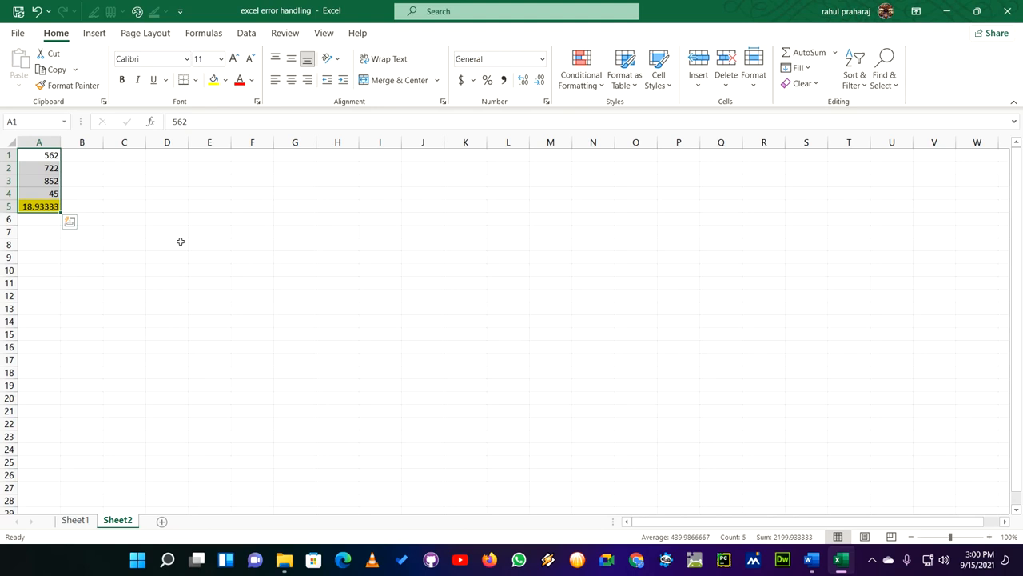
{"action": "key", "text": "Delete"}
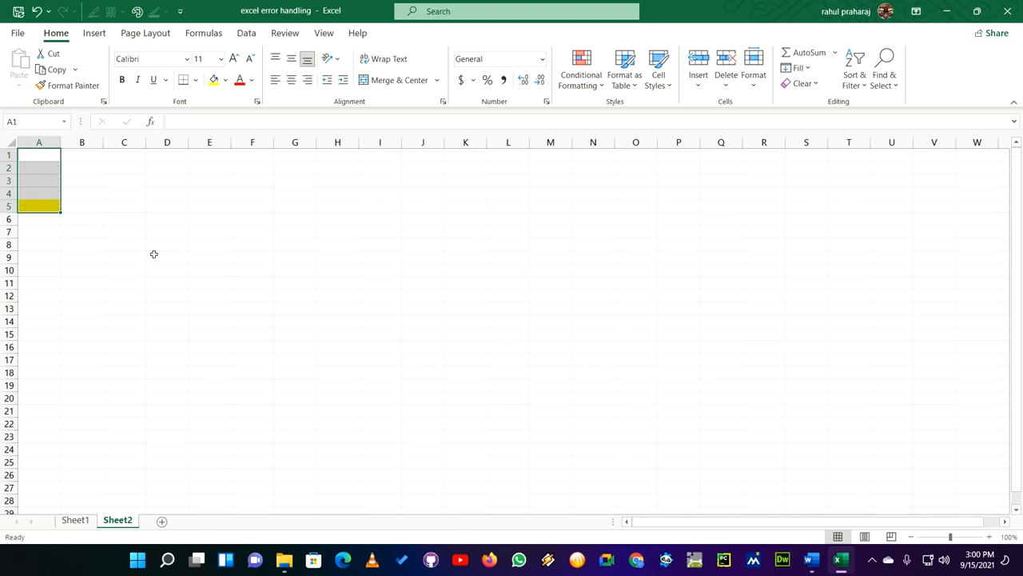
{"action": "left_click", "coordinate": [153, 255]}
- Enter 4582, 4521, 4562 and 452 in cells A1 to A4
{"action": "left_click", "coordinate": [41, 153]}
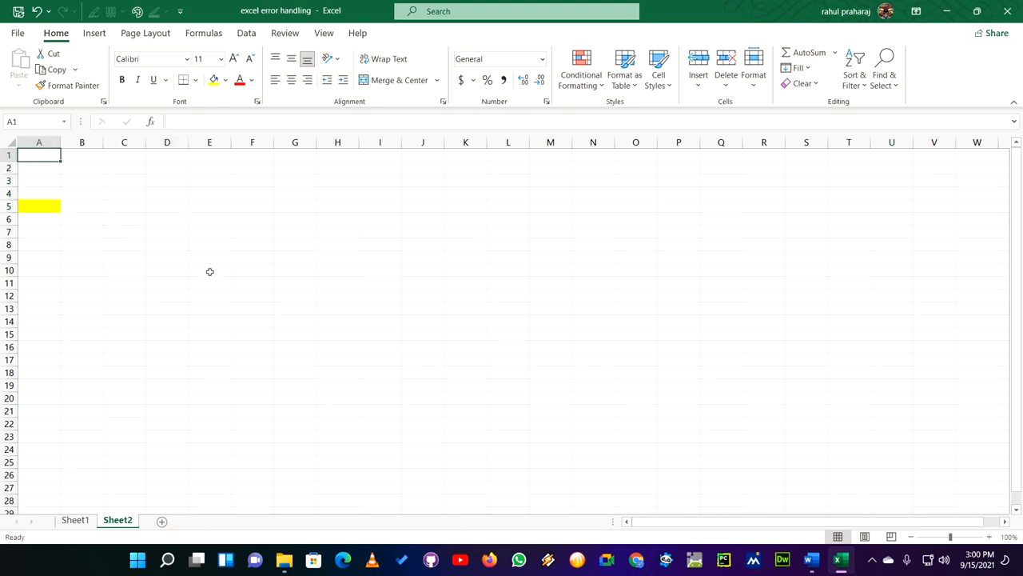
{"action": "type", "text": "4582"}
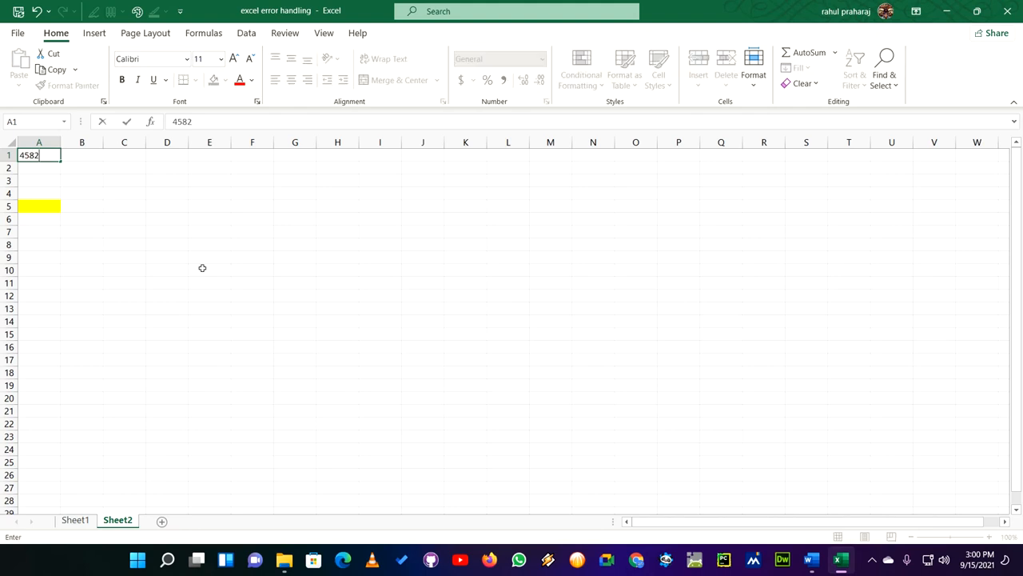
{"action": "key", "text": "Return"}
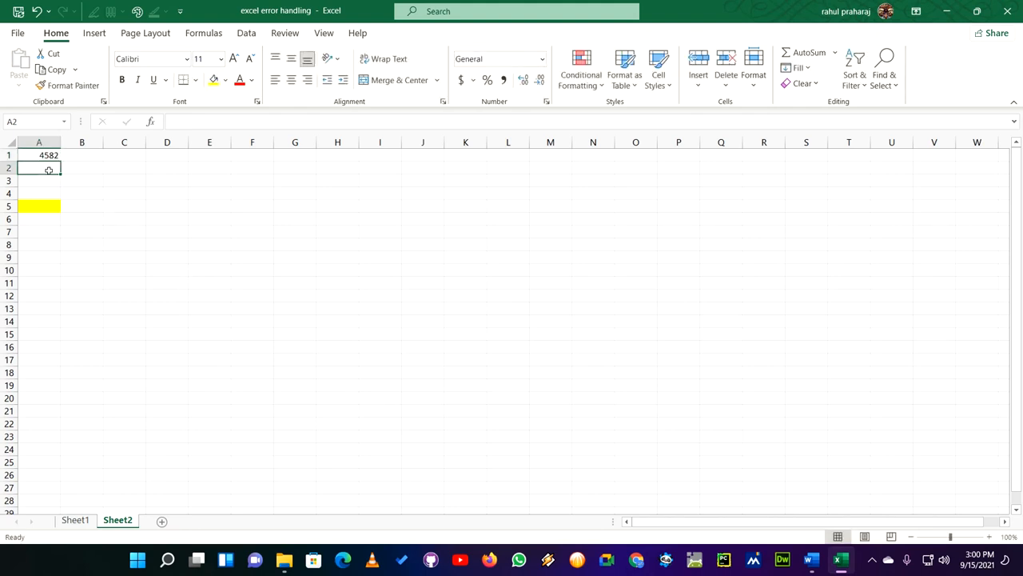
{"action": "type", "text": "4521"}
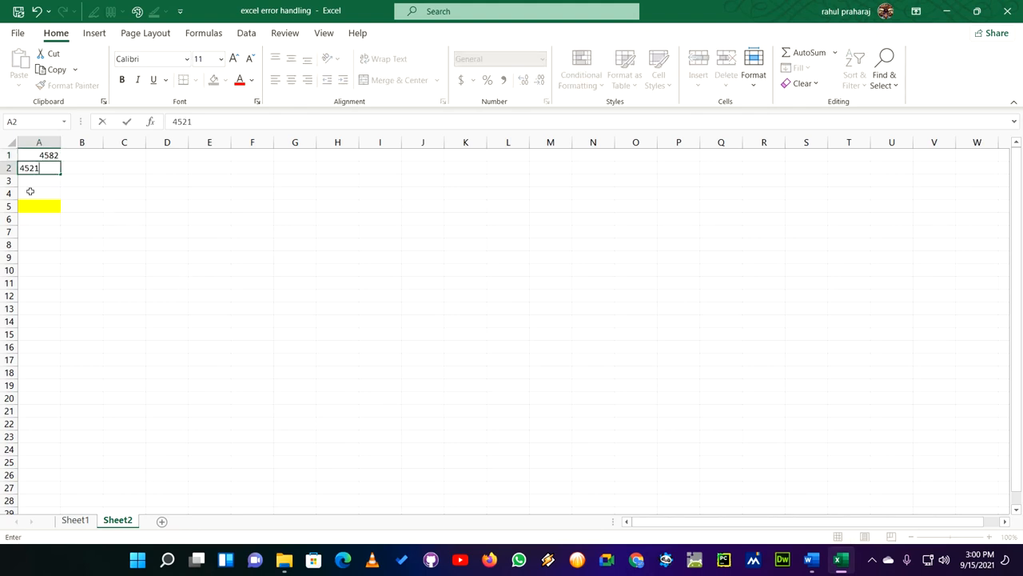
{"action": "key", "text": "Return"}
{"action": "type", "text": "4562"}
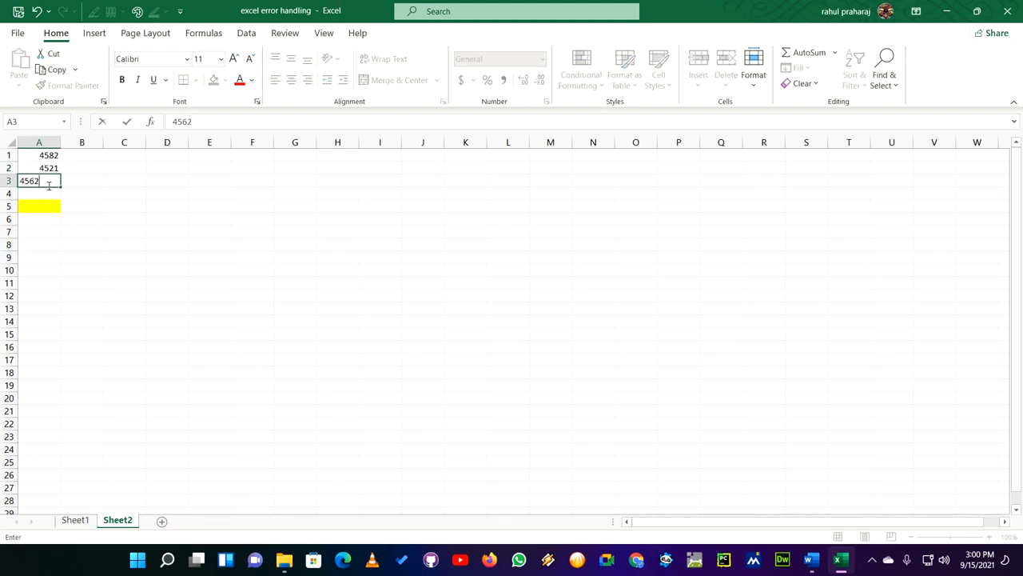
{"action": "left_click", "coordinate": [48, 184]}
{"action": "key", "text": "Return"}
{"action": "type", "text": "452"}
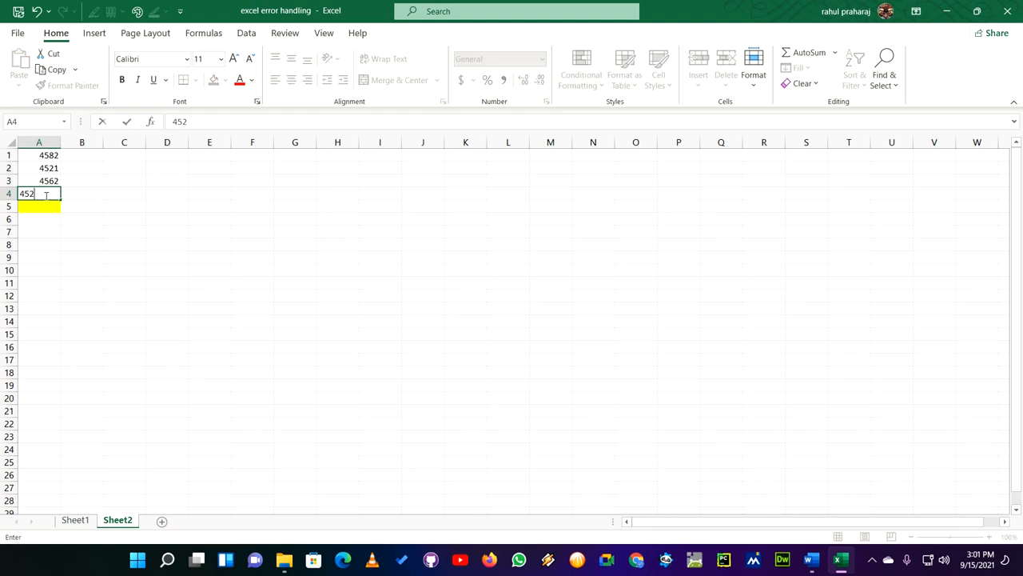
{"action": "left_click", "coordinate": [84, 233]}
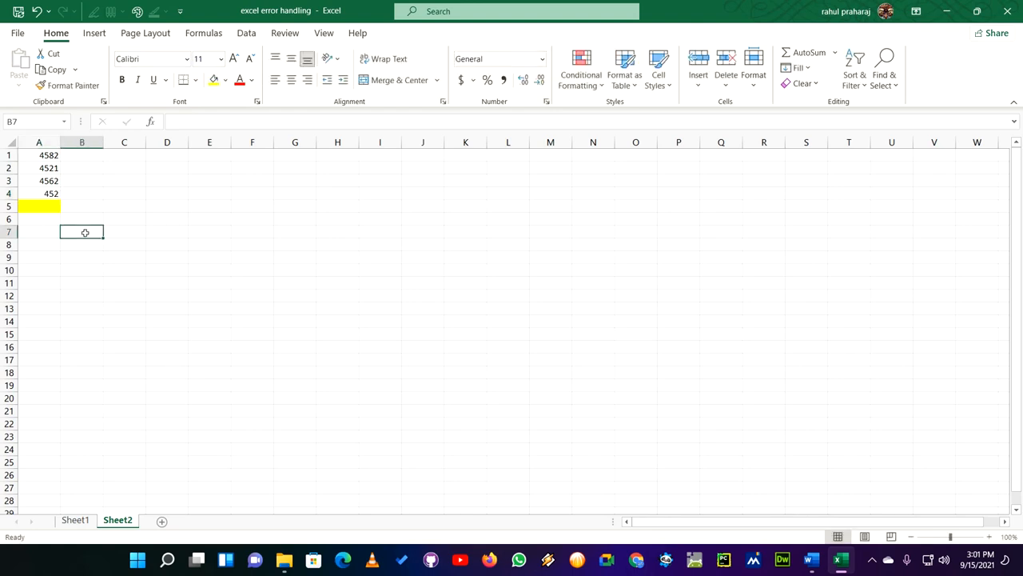
- Enter the formula =A1+A2+a3a4 in cell A5, leaving out the operator between the last two references
{"action": "left_click", "coordinate": [44, 204]}
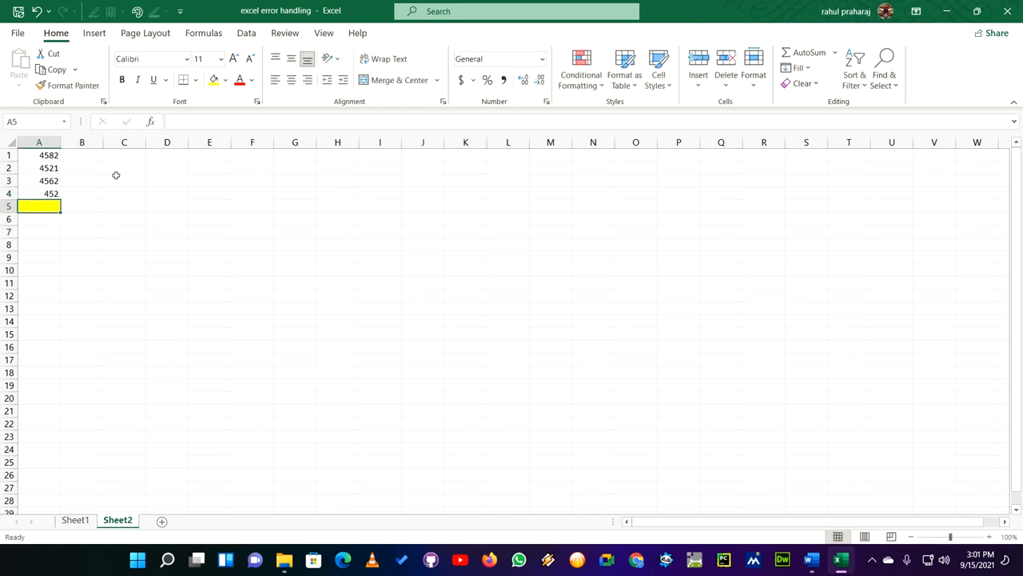
{"action": "left_click", "coordinate": [183, 121]}
{"action": "type", "text": "="}
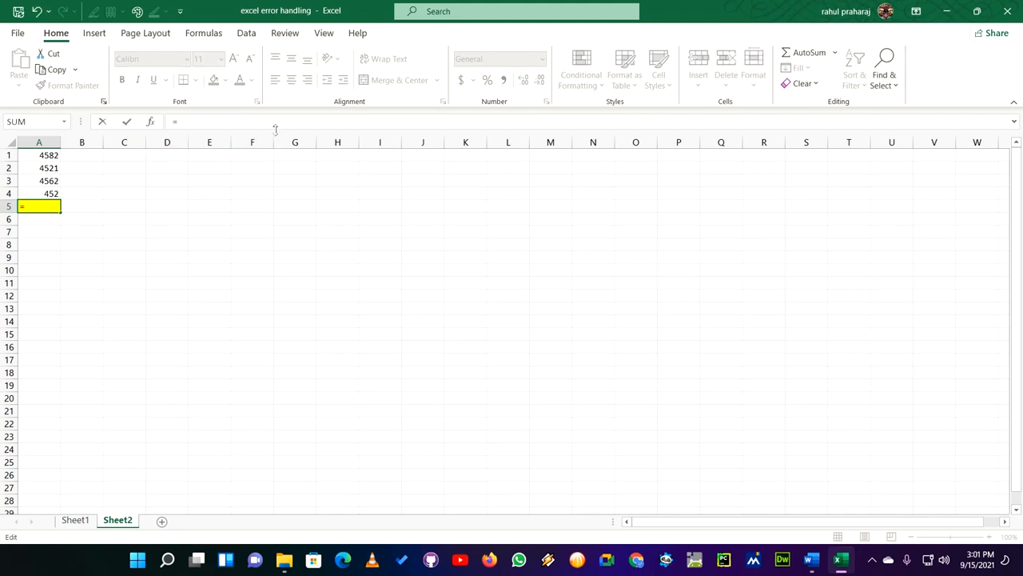
{"action": "type", "text": "a"}
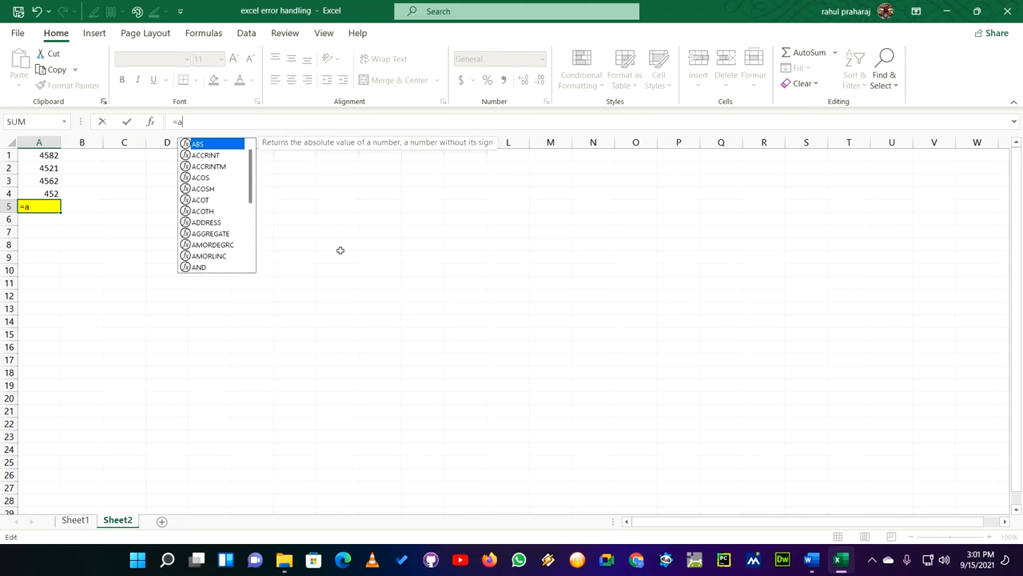
{"action": "type", "text": "1+"}
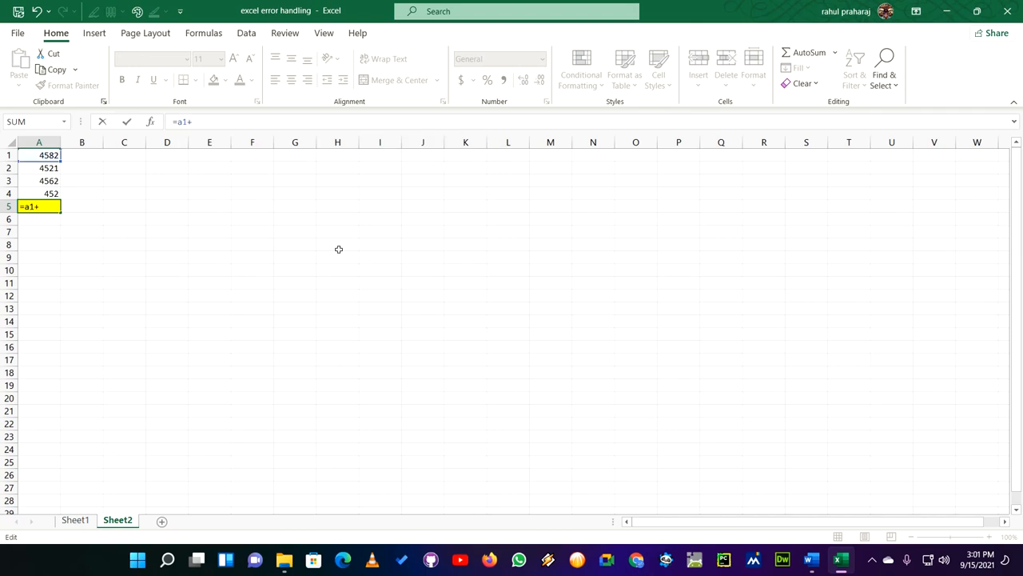
{"action": "type", "text": "a2+a3"}
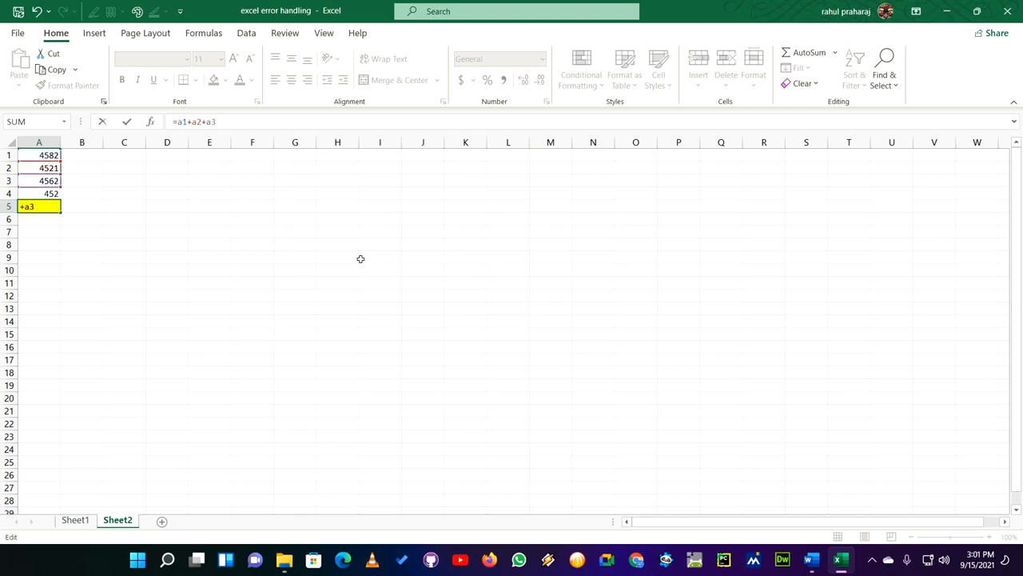
{"action": "type", "text": "+a"}
{"action": "key", "text": "Escape"}
{"action": "type", "text": "a4"}
{"action": "key", "text": "Return"}
- Put a space between the last two references in A5 so the formula reads =A1+A2+A3 A4, and reselect the cell
{"action": "left_click", "coordinate": [47, 208]}
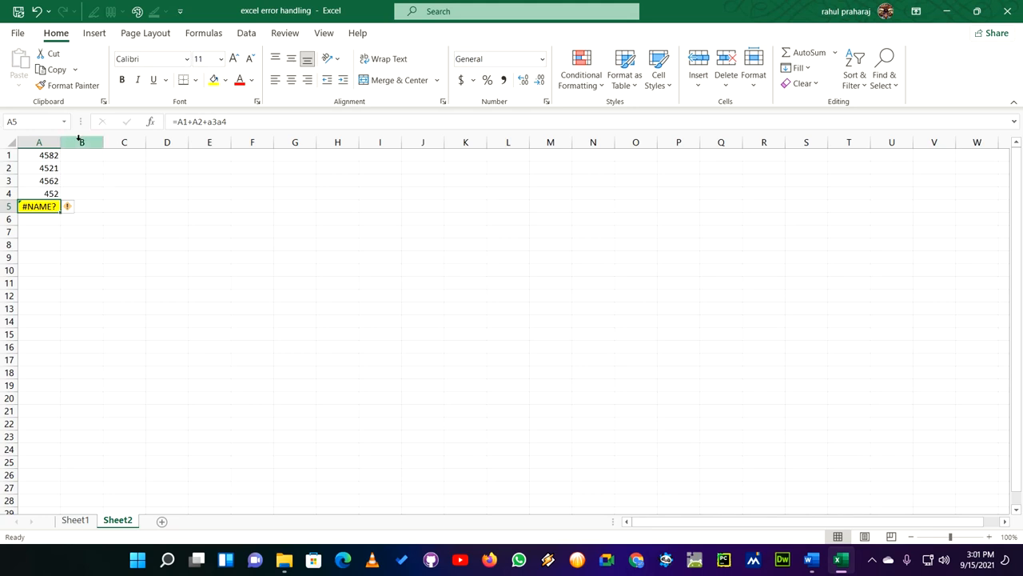
{"action": "left_click", "coordinate": [218, 122]}
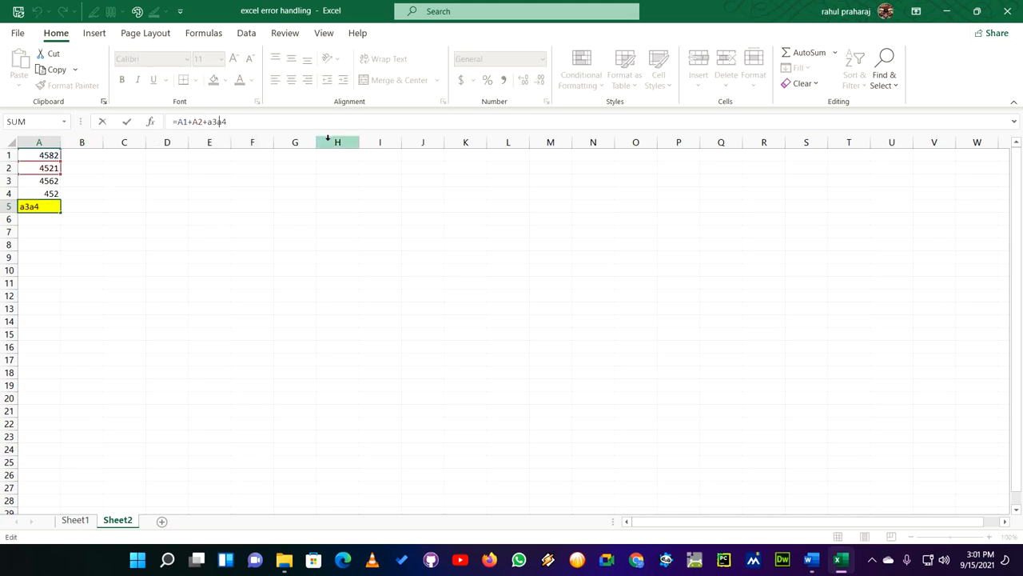
{"action": "key", "text": "Return"}
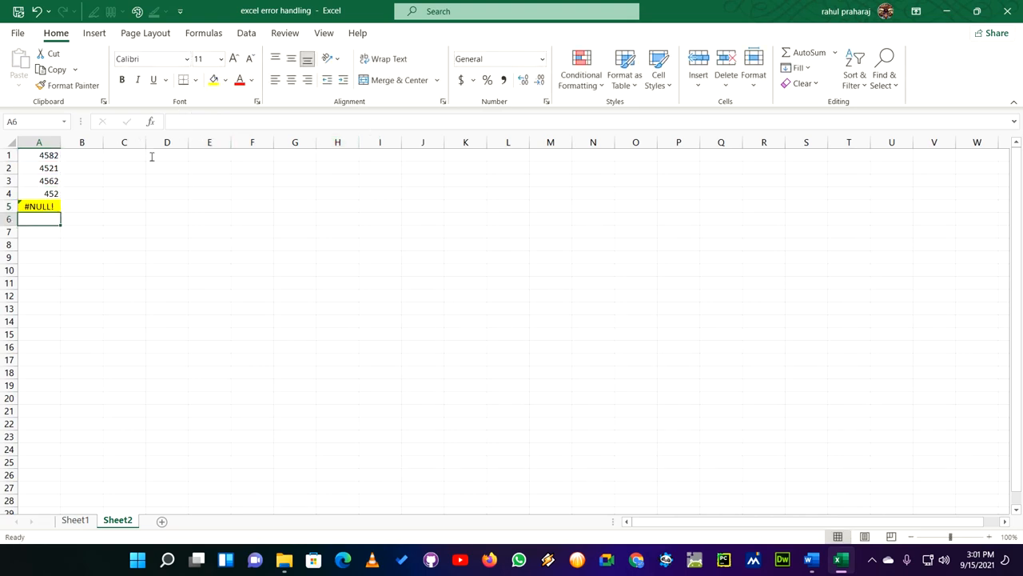
{"action": "left_click", "coordinate": [50, 205]}
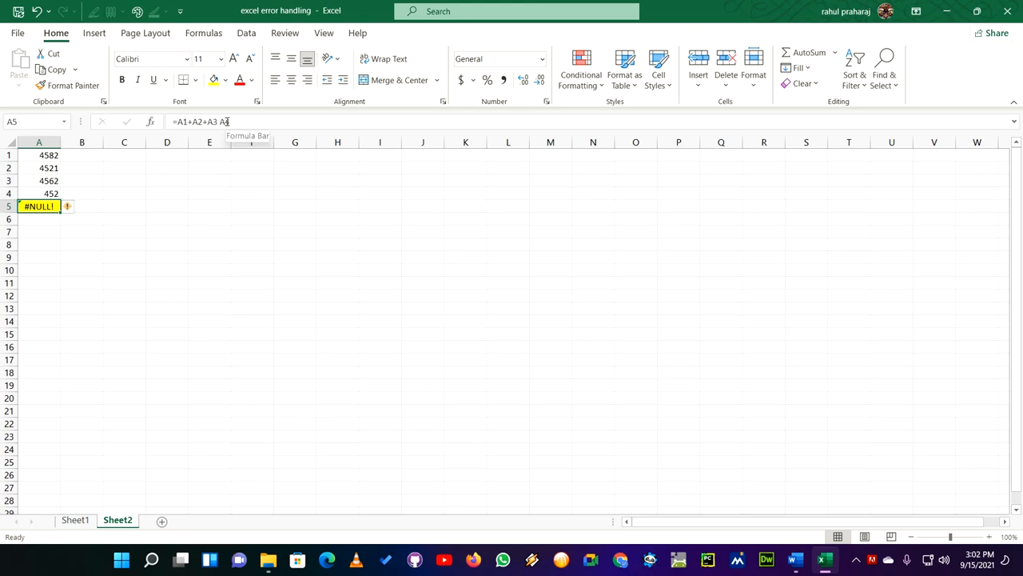
- Replace the space in A5's formula with a plus sign to make it =A1+A2+A3+A4, and check the cell
{"action": "left_click", "coordinate": [36, 192]}
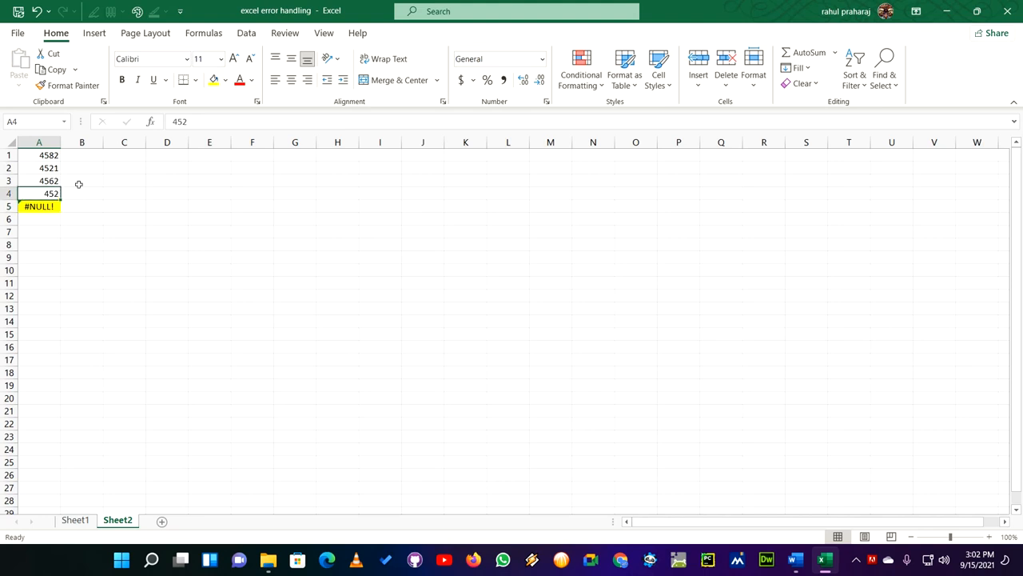
{"action": "left_click", "coordinate": [36, 207]}
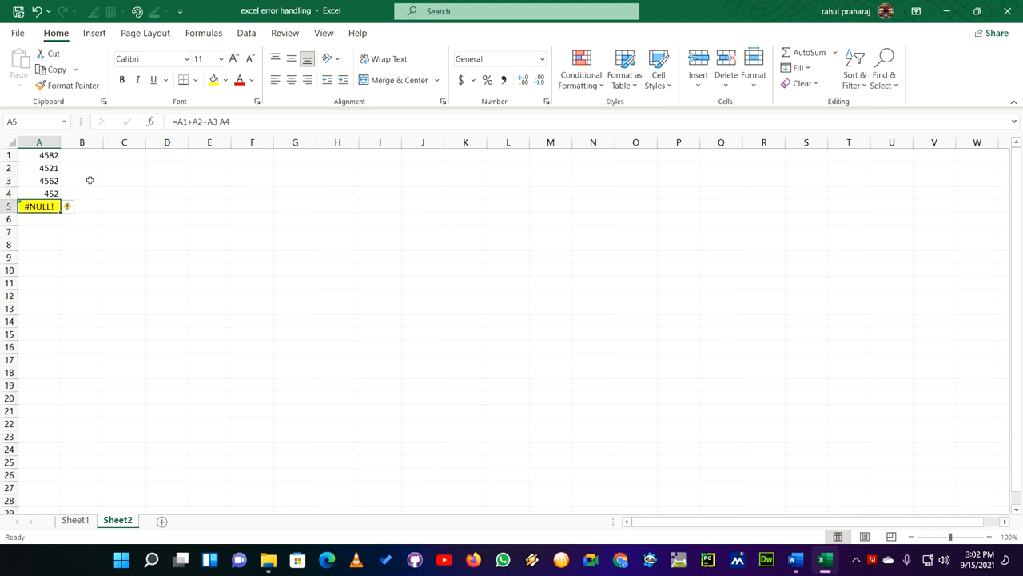
{"action": "left_click", "coordinate": [221, 122]}
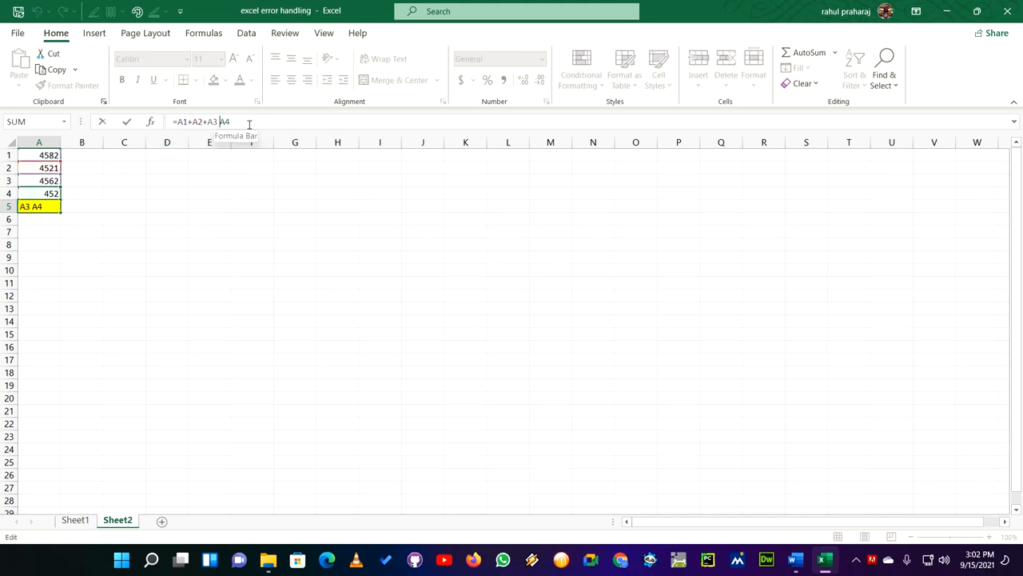
{"action": "key", "text": "BackSpace"}
{"action": "type", "text": "+"}
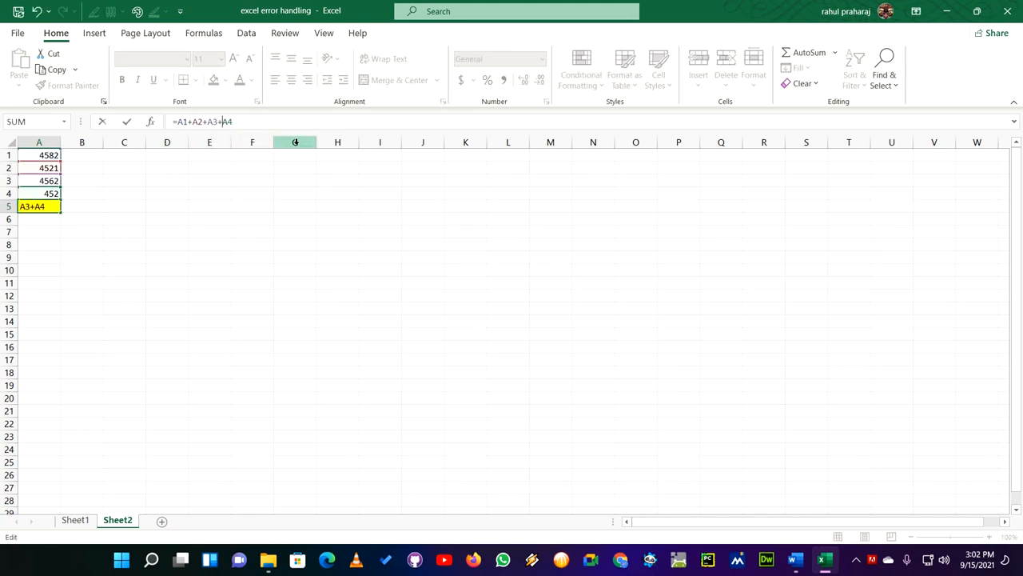
{"action": "key", "text": "Return"}
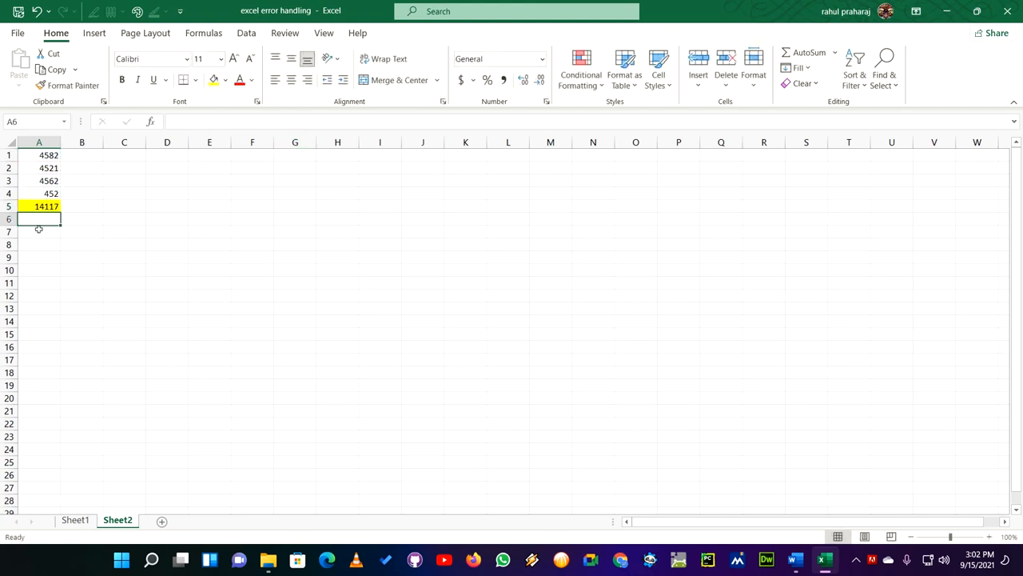
{"action": "key", "text": "Up"}
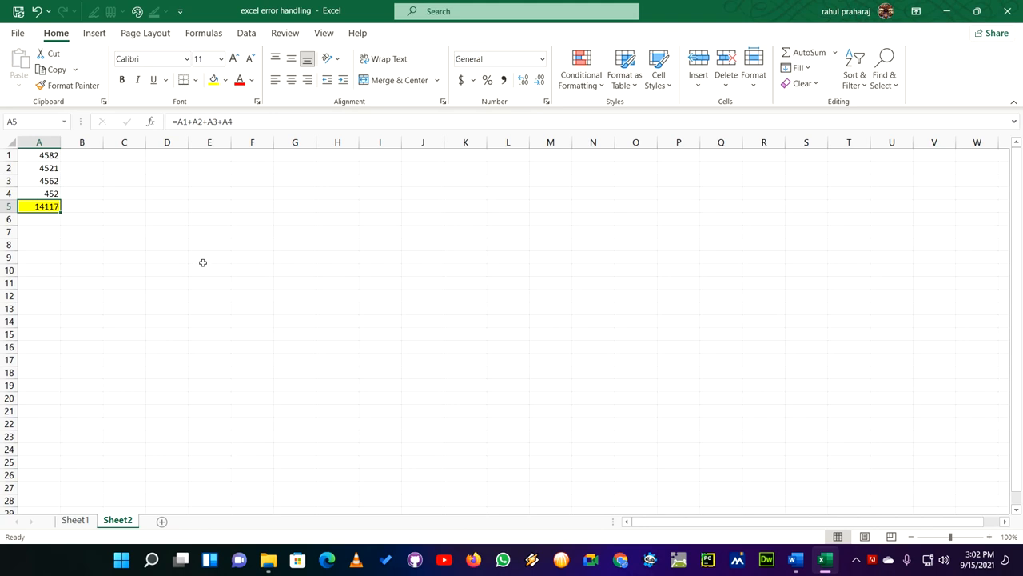
{"action": "left_click", "coordinate": [243, 264]}
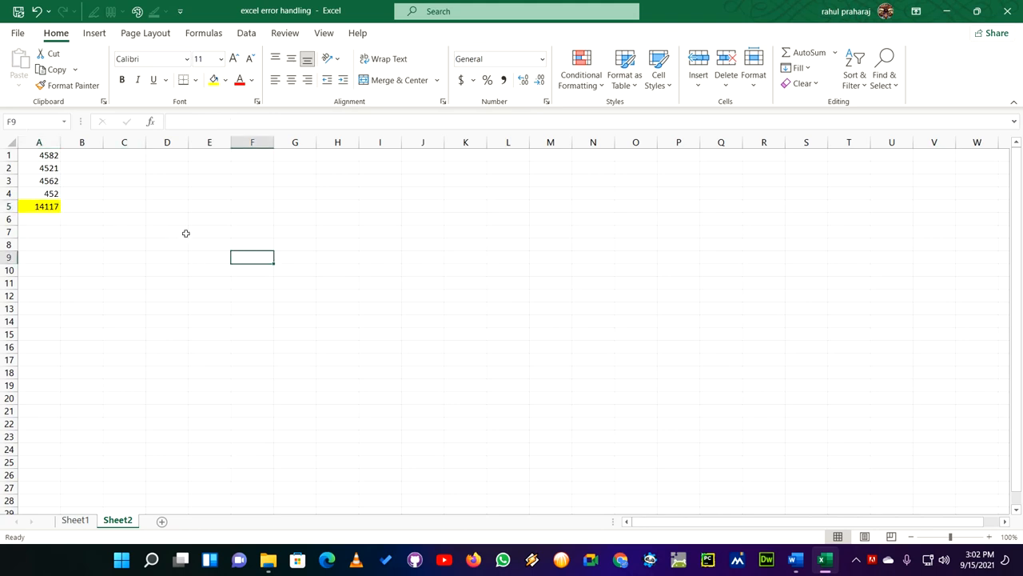
- Enter 897, 897, 786 and 897 in cells B1 to B4
{"action": "left_click", "coordinate": [91, 156]}
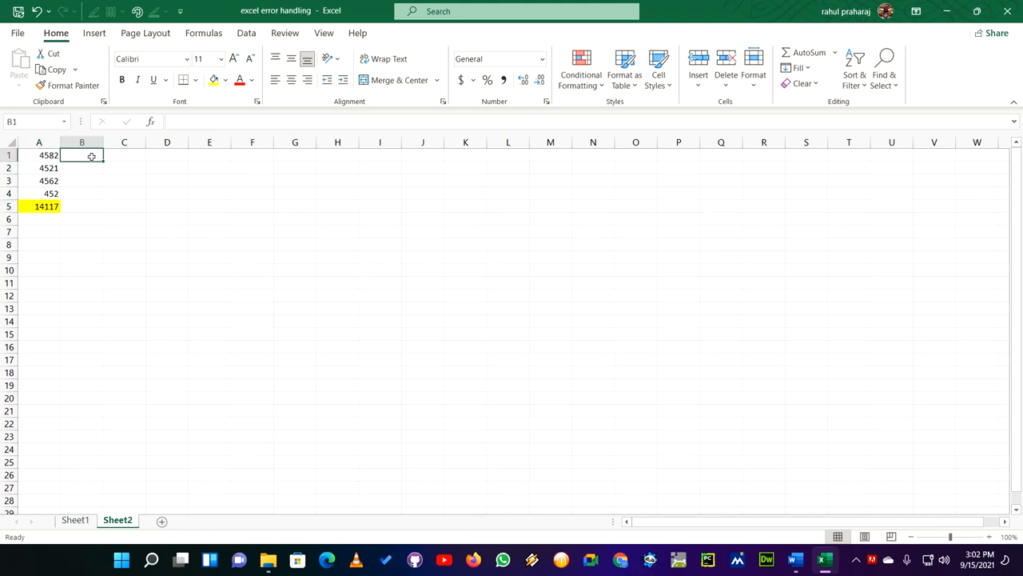
{"action": "type", "text": "897"}
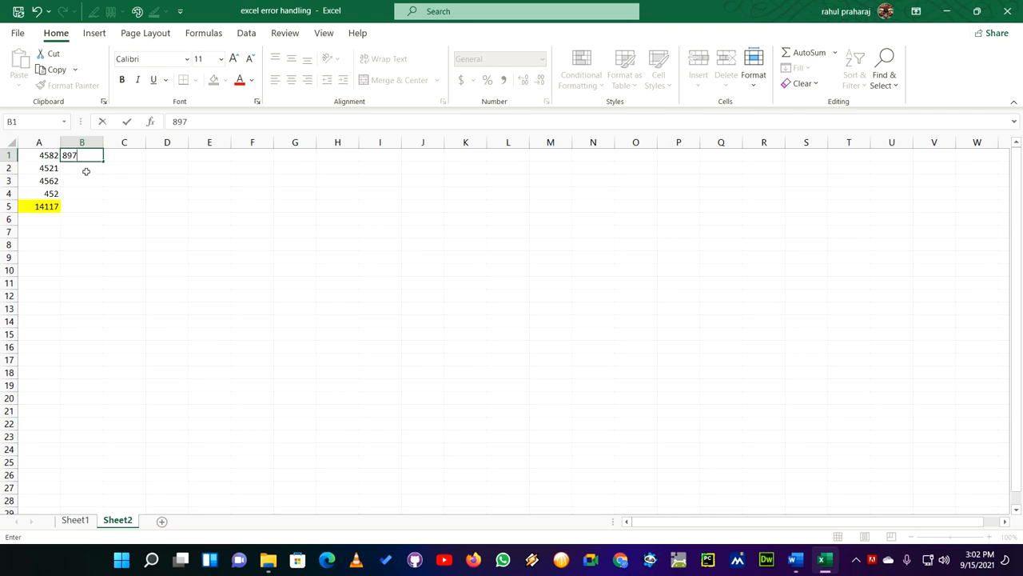
{"action": "left_click", "coordinate": [87, 169]}
{"action": "type", "text": "897"}
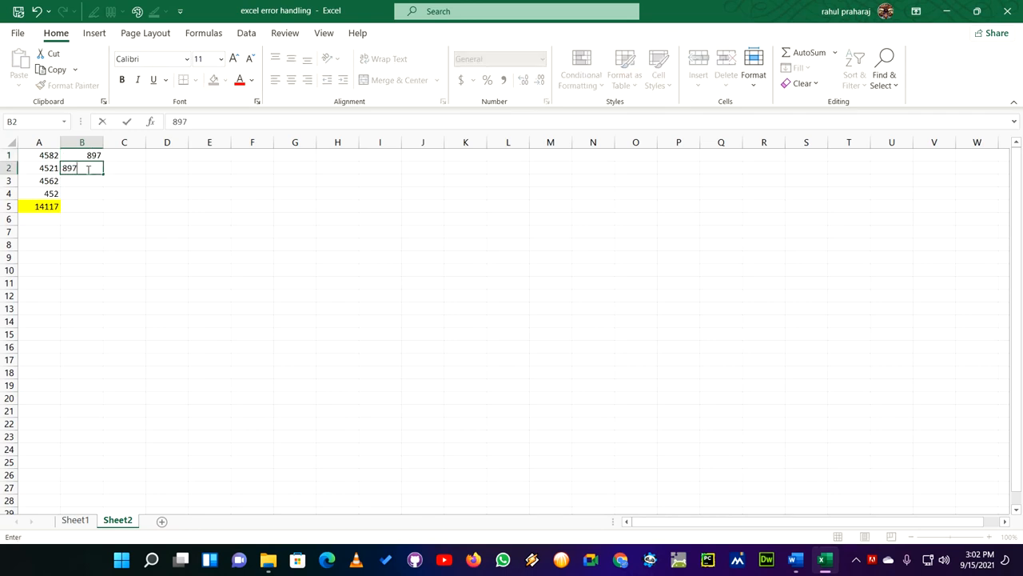
{"action": "left_click", "coordinate": [82, 180]}
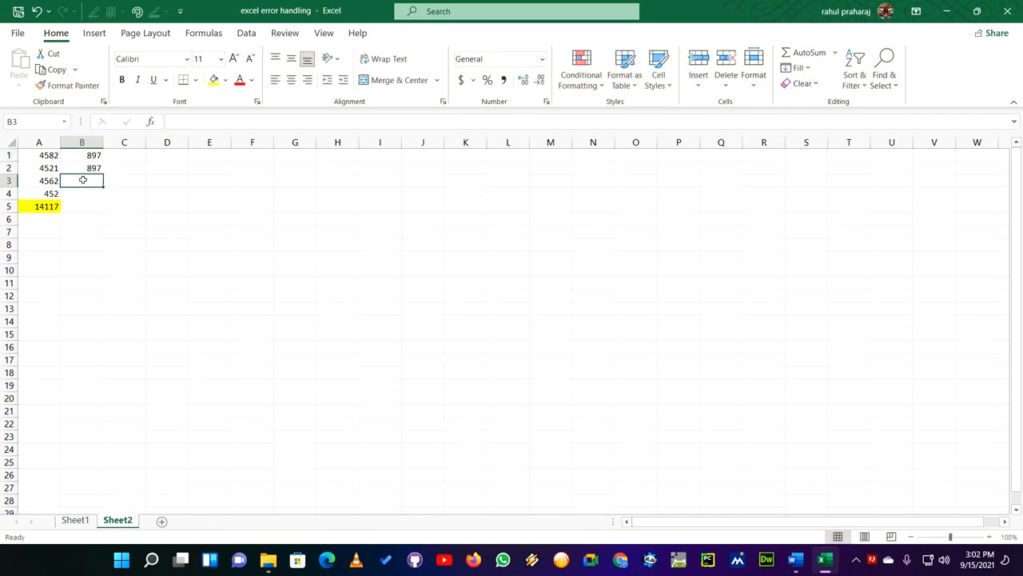
{"action": "type", "text": "786"}
{"action": "left_click", "coordinate": [95, 195]}
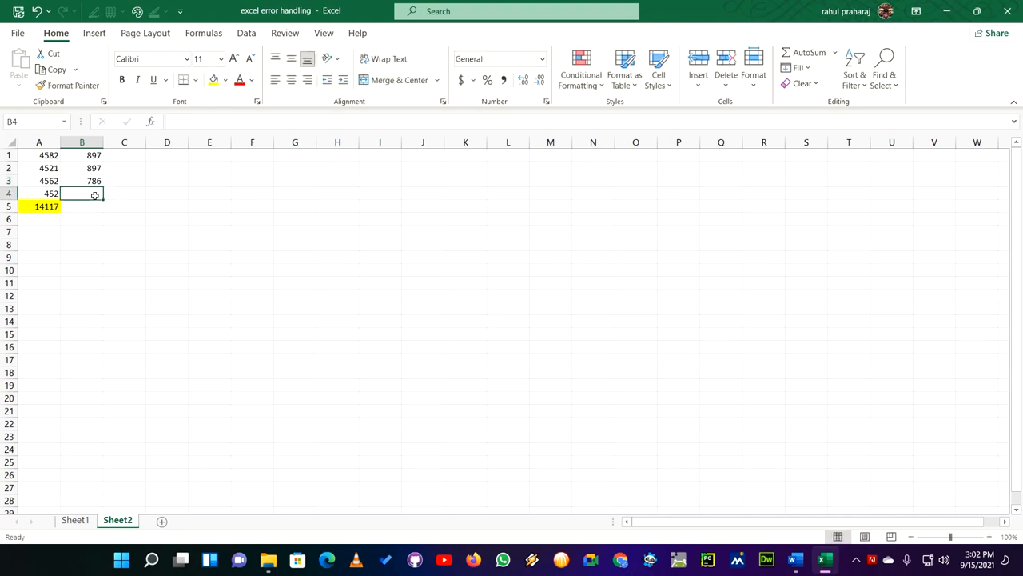
{"action": "type", "text": "897"}
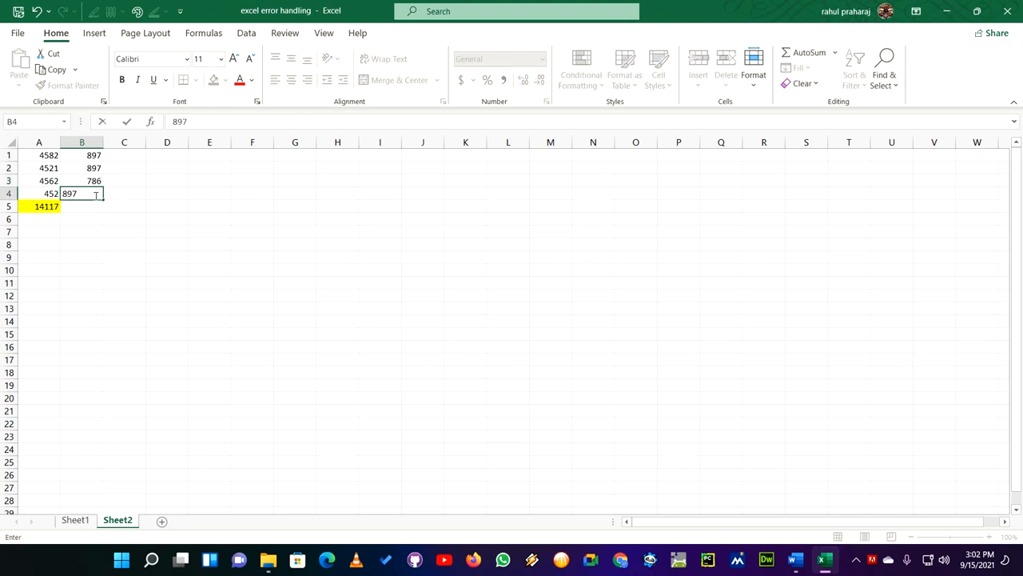
{"action": "left_click", "coordinate": [217, 280]}
- Enter the formula =A1+B1 in cell C1 and reselect the cell
{"action": "left_click", "coordinate": [122, 155]}
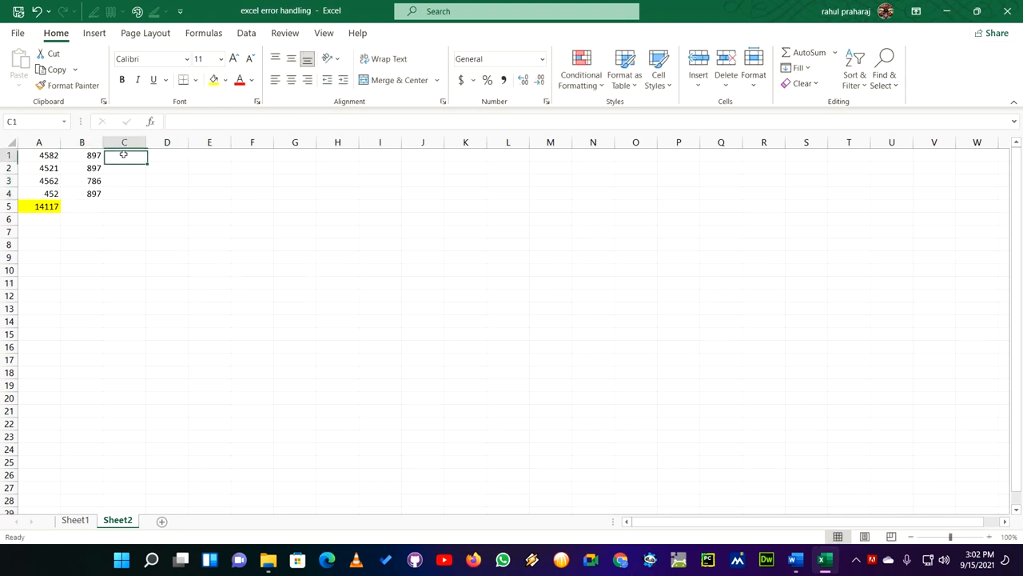
{"action": "left_click", "coordinate": [185, 122]}
{"action": "type", "text": "="}
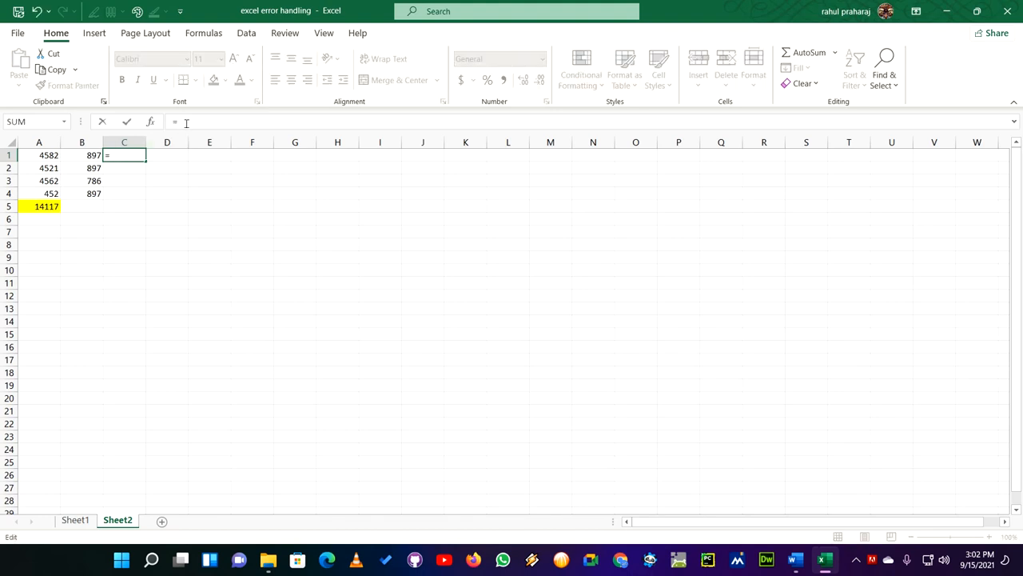
{"action": "type", "text": "A"}
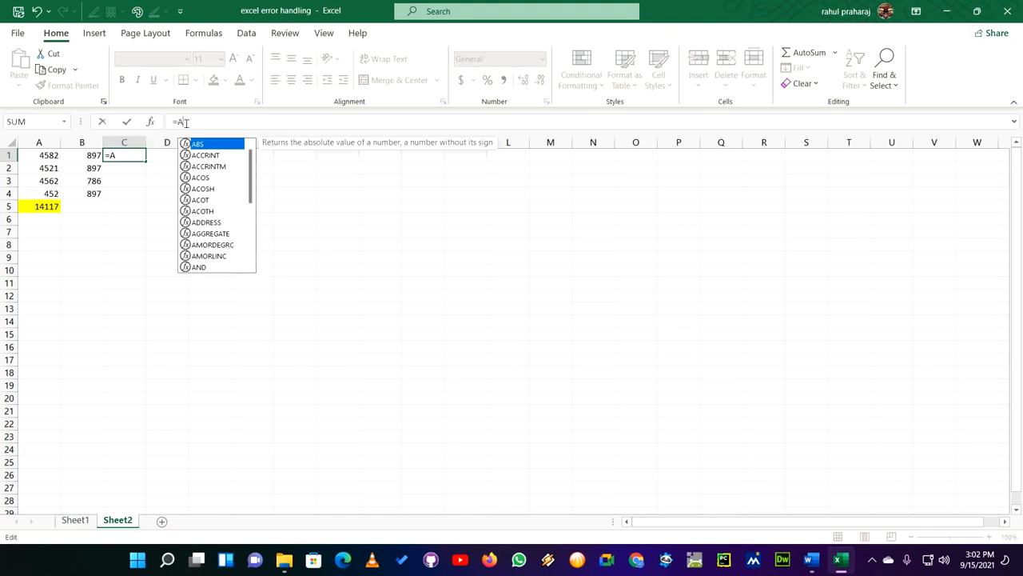
{"action": "type", "text": "1"}
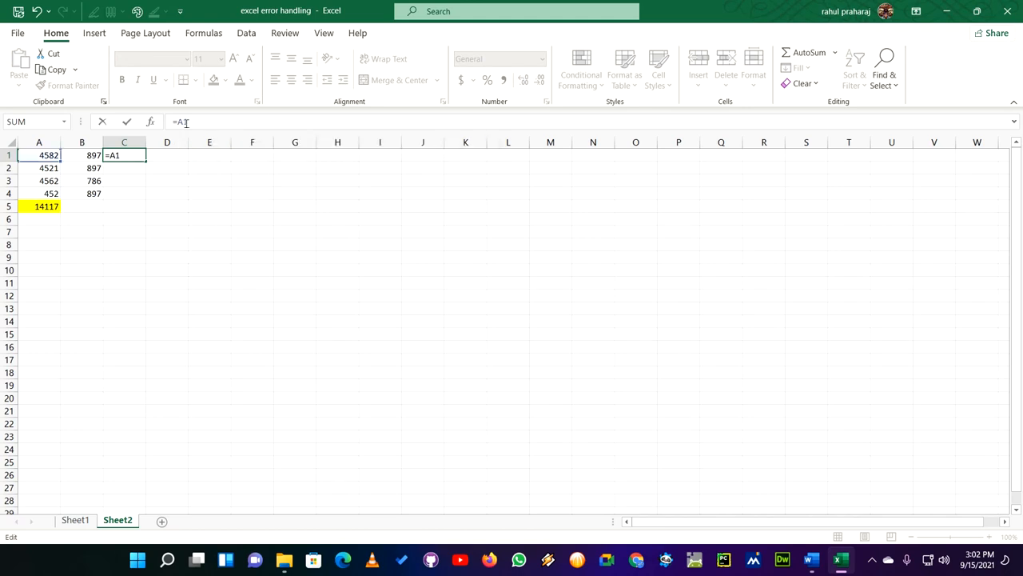
{"action": "type", "text": "+B1"}
{"action": "key", "text": "Return"}
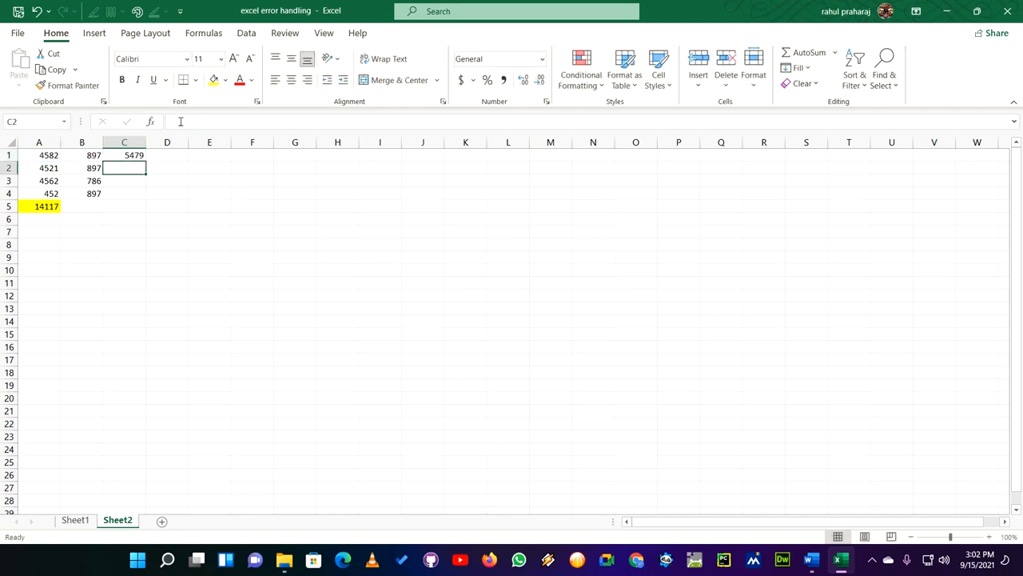
{"action": "key", "text": "Up"}
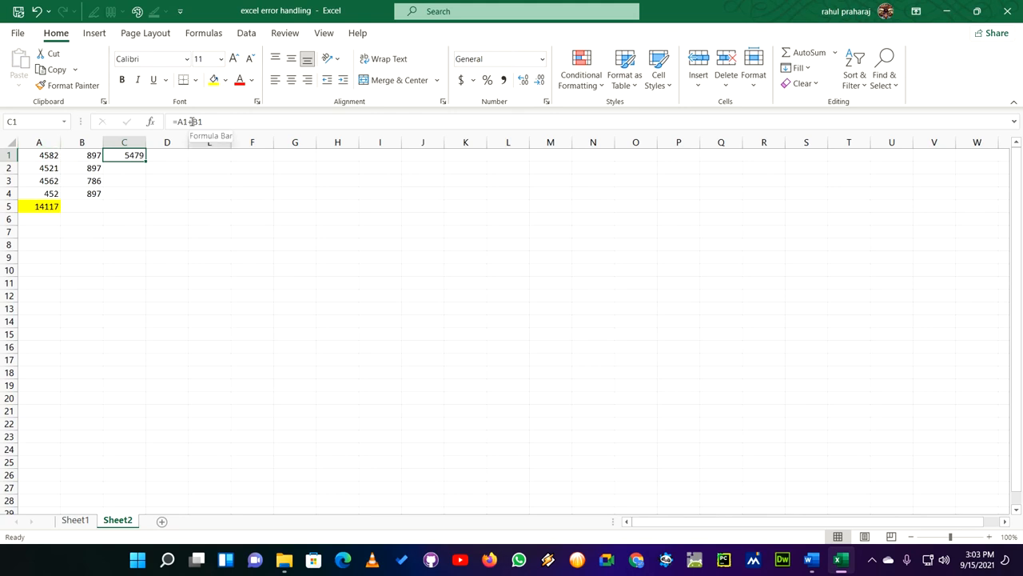
- Delete the entire column B, which the formula in C1 refers to
{"action": "right_click", "coordinate": [79, 155]}
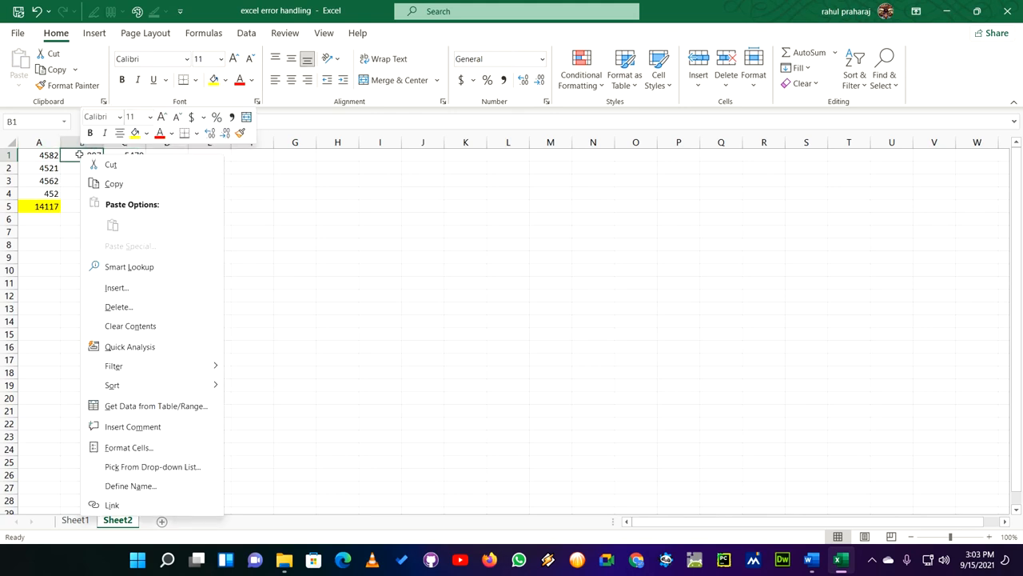
{"action": "left_click", "coordinate": [144, 307]}
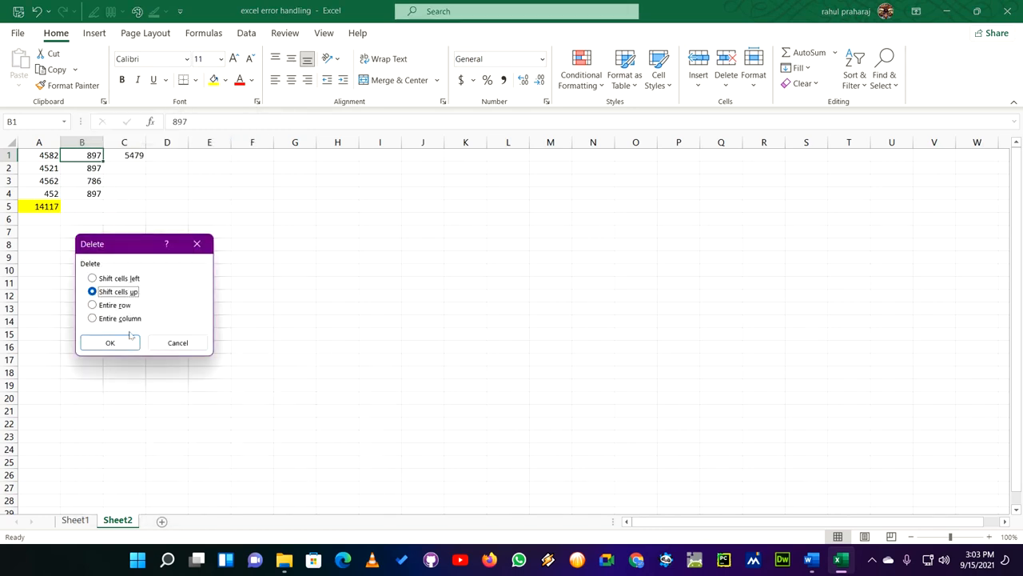
{"action": "left_click", "coordinate": [118, 318]}
{"action": "left_click", "coordinate": [121, 342]}
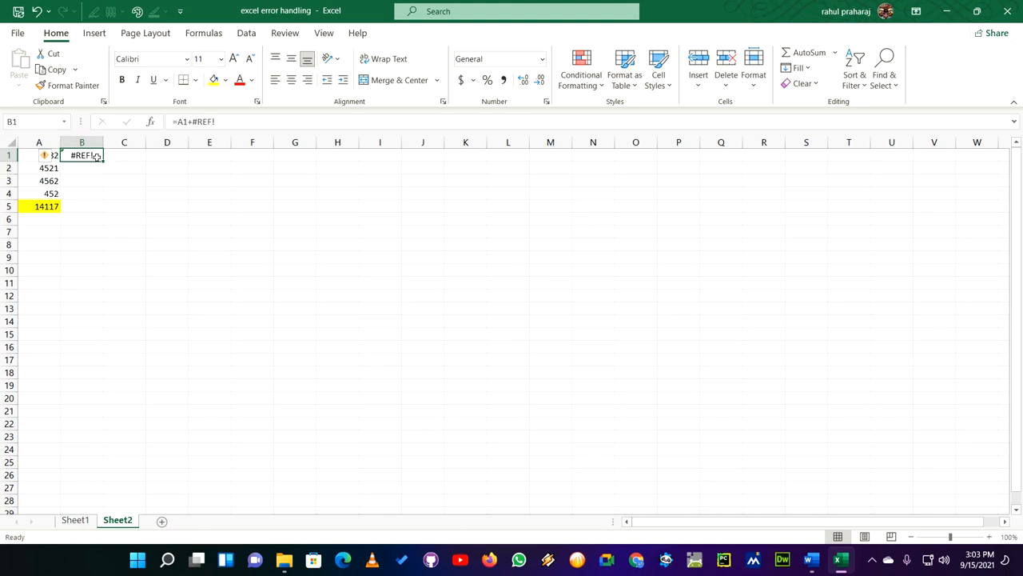
- Examine the formula in cell B1, then leave the cell without changing it
{"action": "left_click_drag", "start_coordinate": [174, 122], "coordinate": [220, 120]}
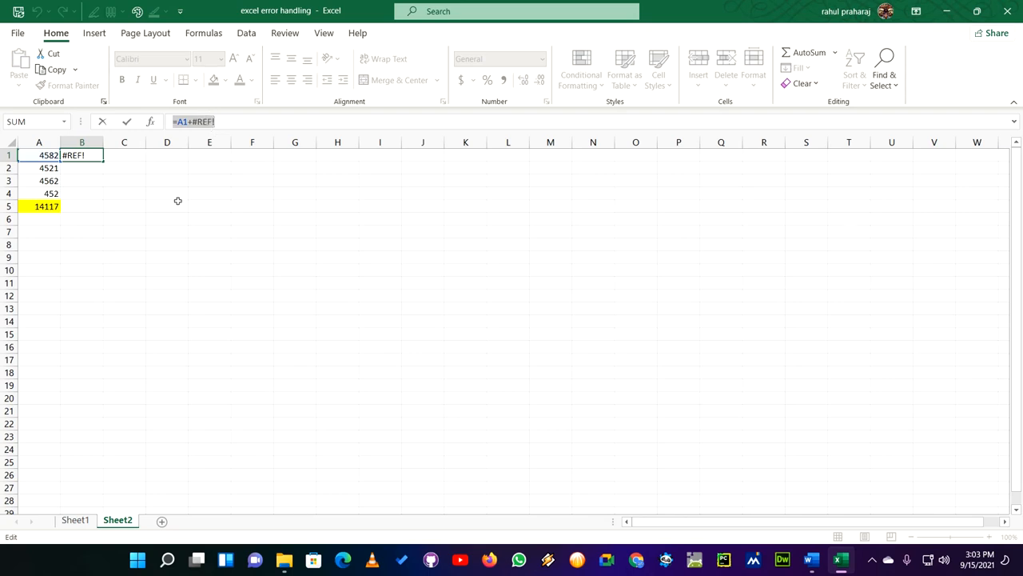
{"action": "left_click", "coordinate": [108, 193]}
{"action": "left_click", "coordinate": [127, 169]}
{"action": "key", "text": "Escape"}
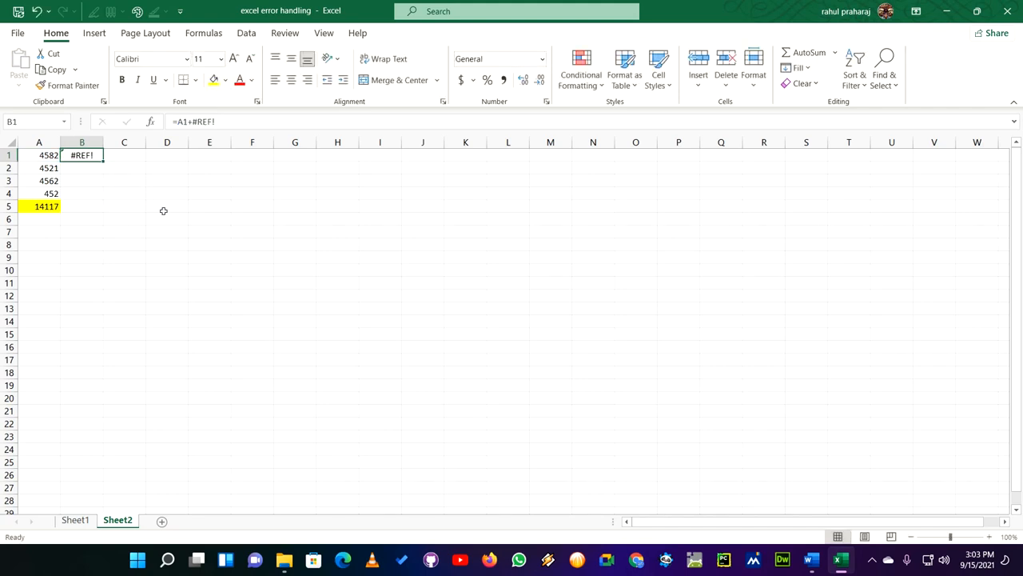
- Undo the deletion of column B
{"action": "key", "text": "ctrl+z"}
{"action": "key", "text": "ctrl+z"}
{"action": "left_click", "coordinate": [150, 219]}
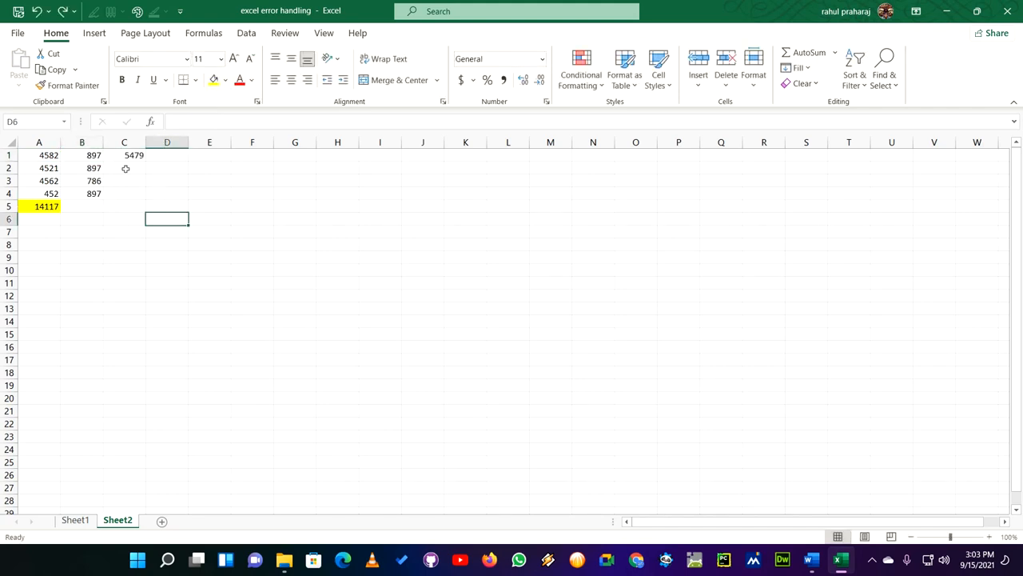
- Examine the formula in C1 together with the cells it refers to, A1 and B1
{"action": "left_click", "coordinate": [124, 157]}
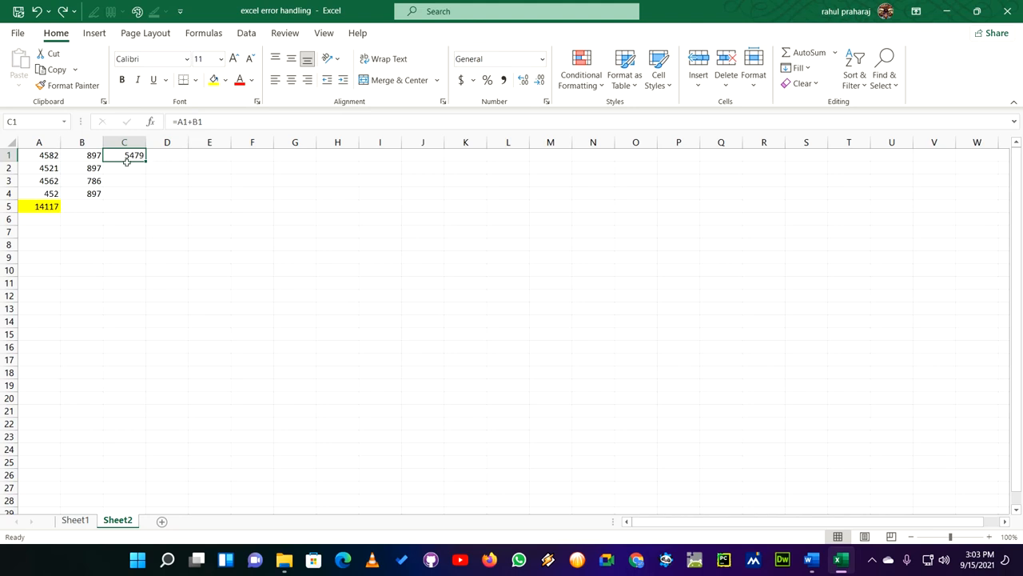
{"action": "left_click", "coordinate": [87, 157]}
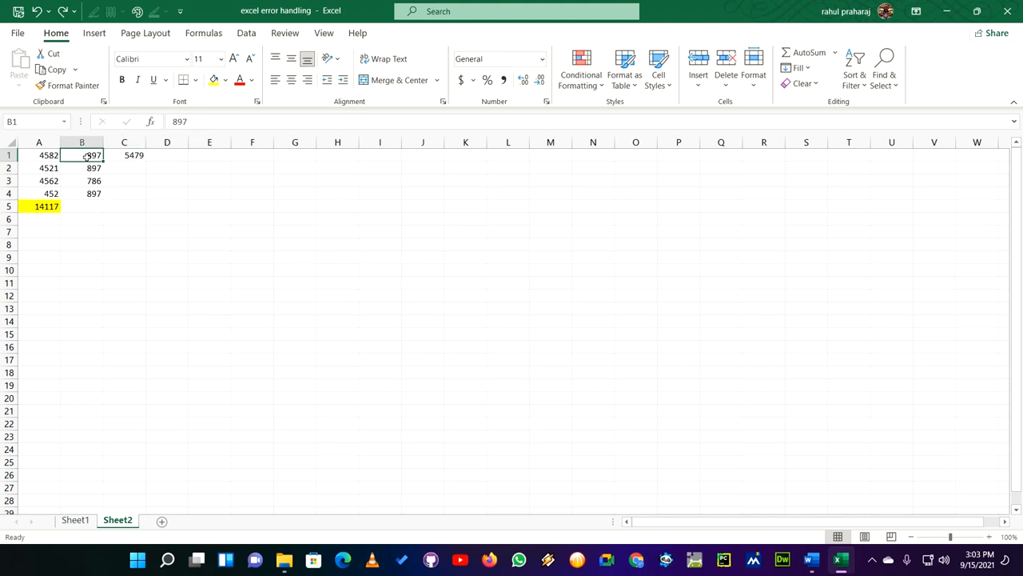
{"action": "left_click", "coordinate": [56, 157]}
{"action": "left_click", "coordinate": [72, 160]}
{"action": "left_click", "coordinate": [52, 157]}
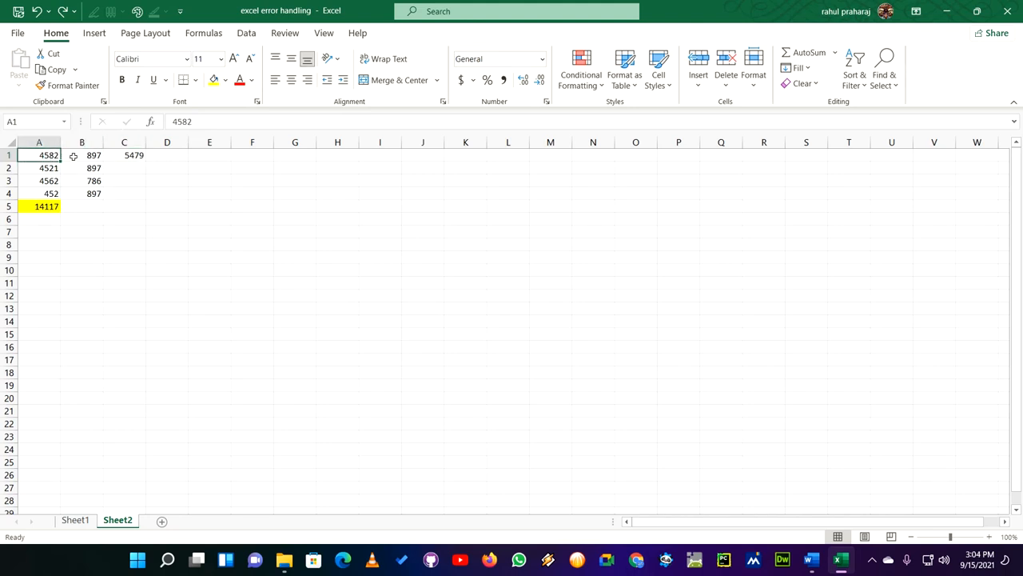
{"action": "left_click", "coordinate": [73, 158]}
{"action": "left_click", "coordinate": [126, 157]}
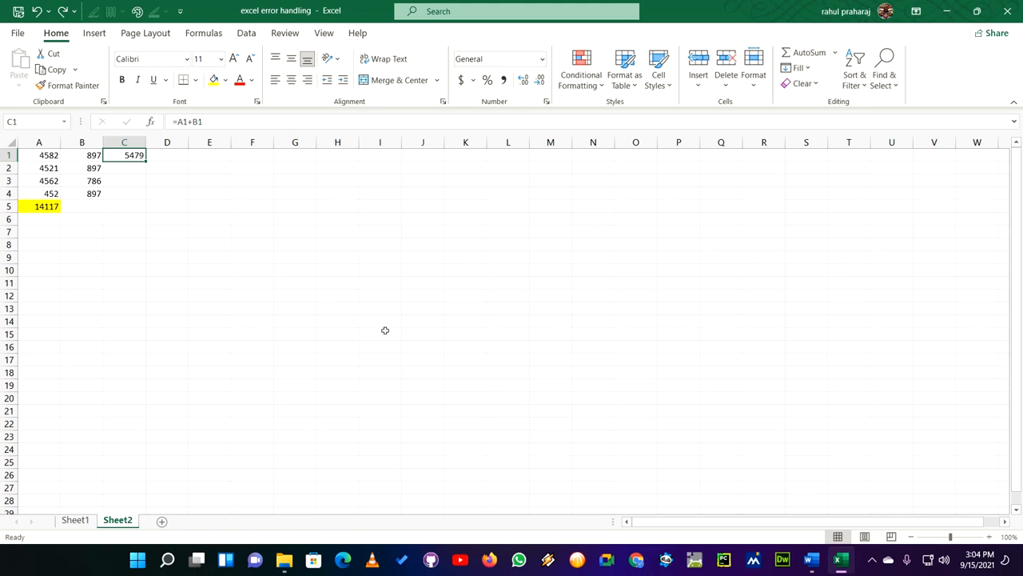
{"action": "left_click", "coordinate": [91, 155]}
{"action": "left_click", "coordinate": [51, 154]}
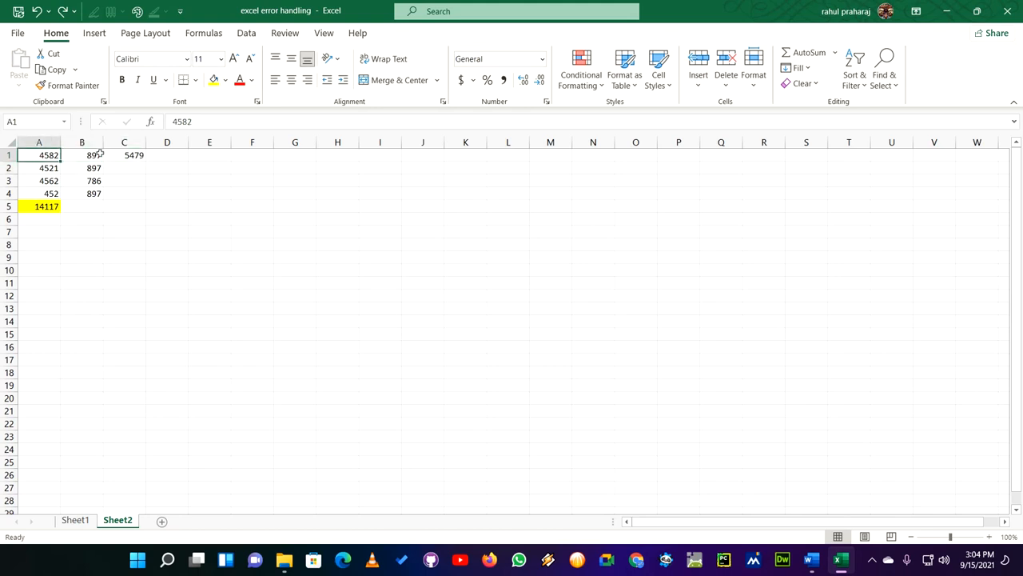
{"action": "left_click", "coordinate": [91, 169]}
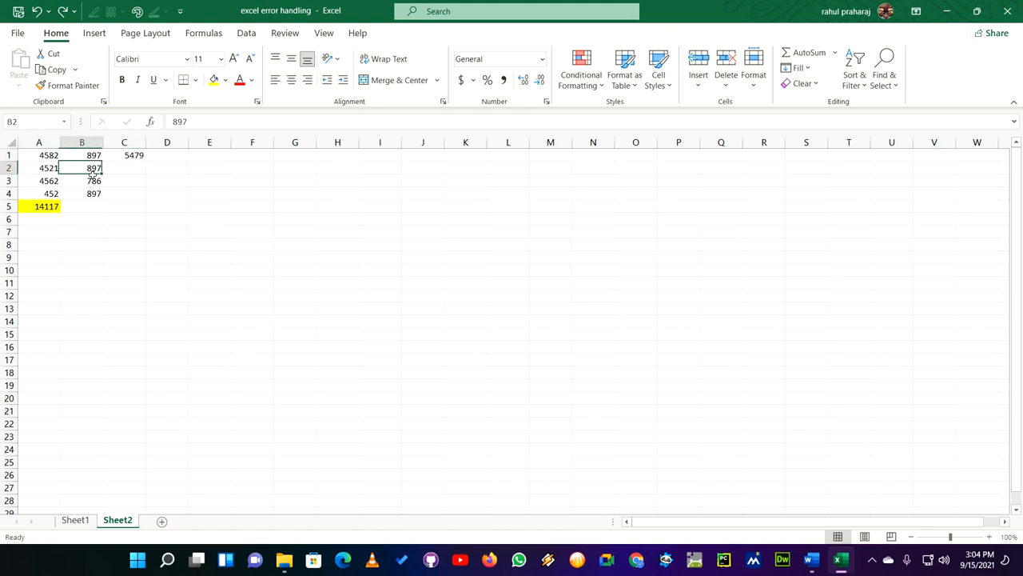
- Switch to the Word document to review the remaining errors in the list, then return to the Excel workbook
{"action": "left_click", "coordinate": [811, 562]}
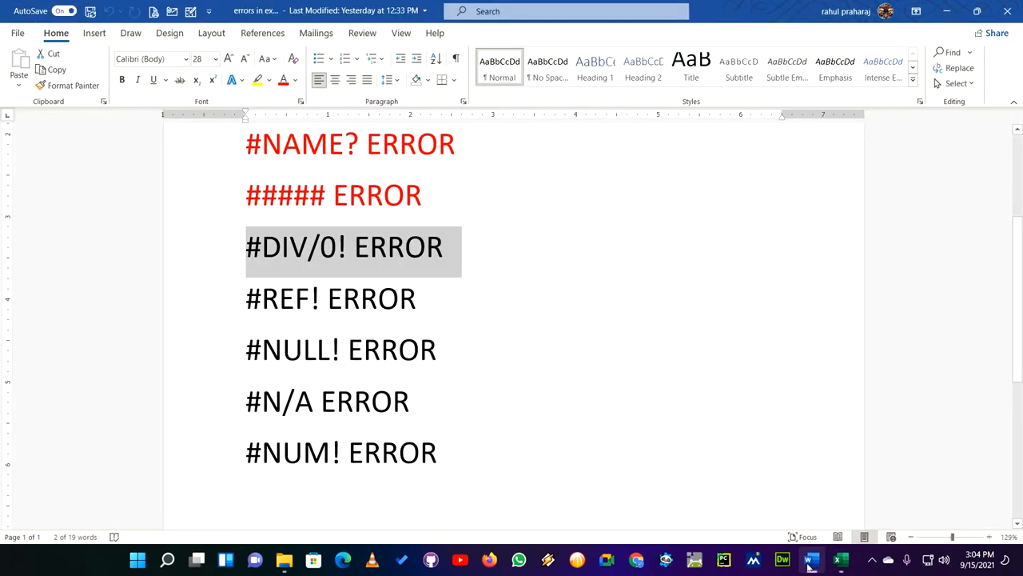
{"action": "left_click", "coordinate": [312, 352]}
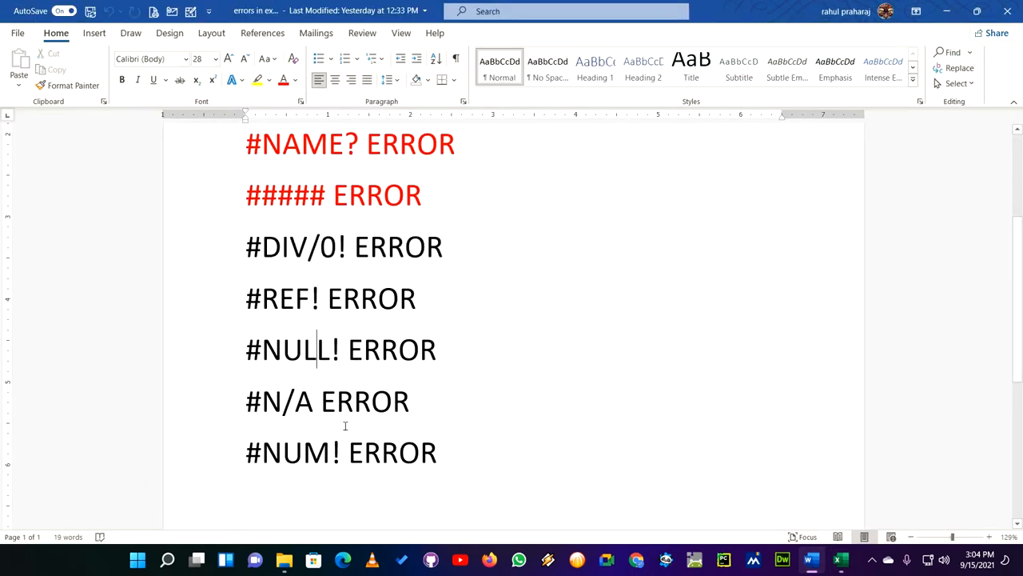
{"action": "left_click", "coordinate": [303, 452]}
{"action": "left_click", "coordinate": [947, 11]}
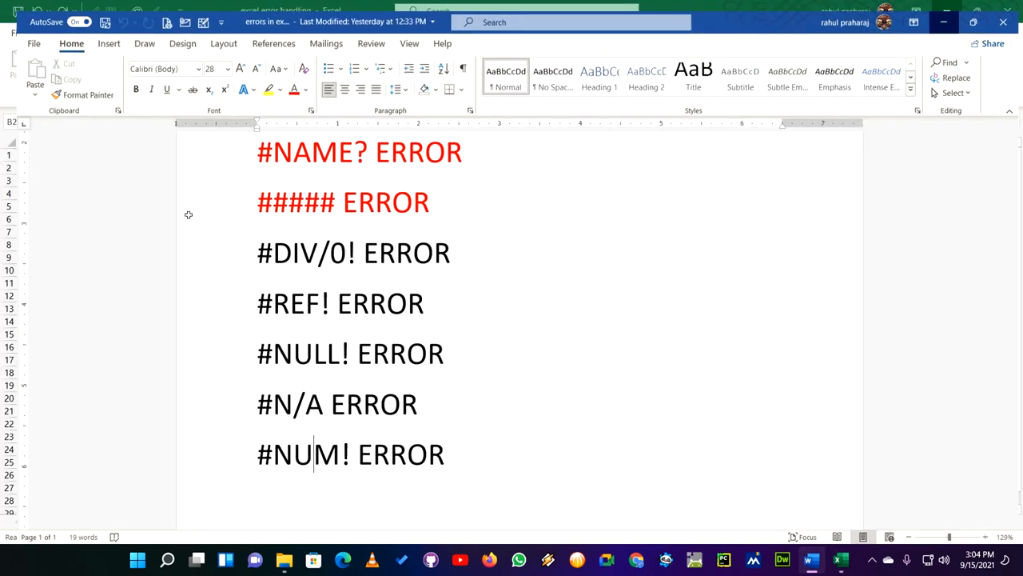
- Clear the contents of cells A1 to C5 on Sheet2
{"action": "left_click_drag", "start_coordinate": [54, 155], "coordinate": [136, 208]}
{"action": "key", "text": "Delete"}
{"action": "left_click", "coordinate": [153, 256]}
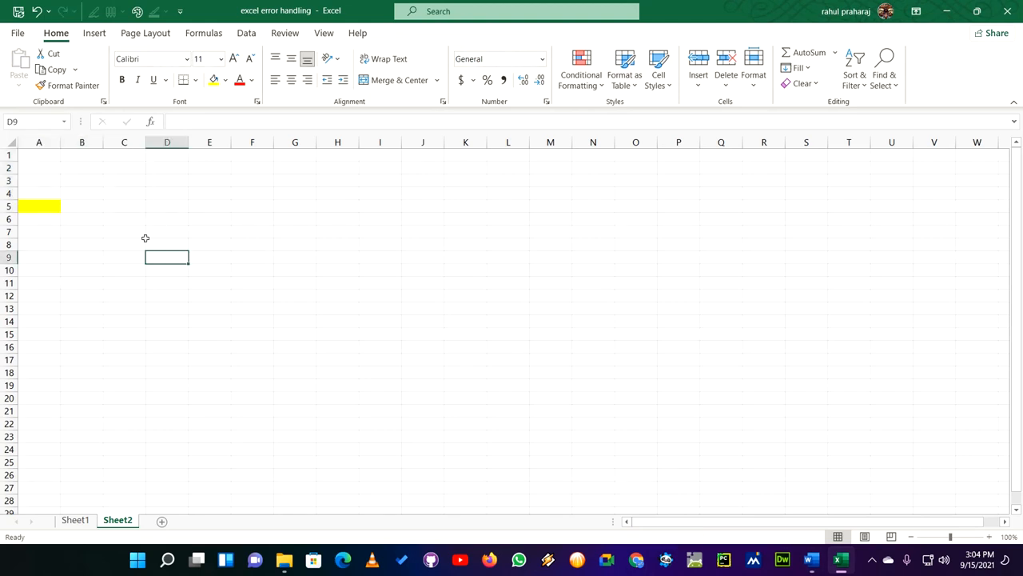
- Enter 23, 45 and 23 in cells A1 to A3
{"action": "left_click", "coordinate": [46, 154]}
{"action": "type", "text": "23"}
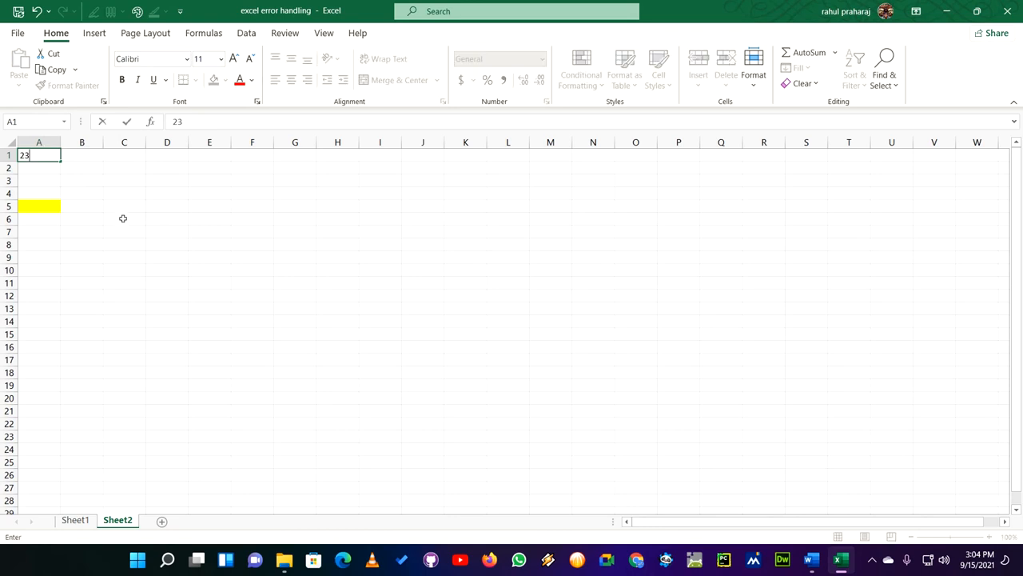
{"action": "left_click", "coordinate": [121, 217]}
{"action": "left_click", "coordinate": [48, 167]}
{"action": "type", "text": "45"}
{"action": "left_click", "coordinate": [69, 204]}
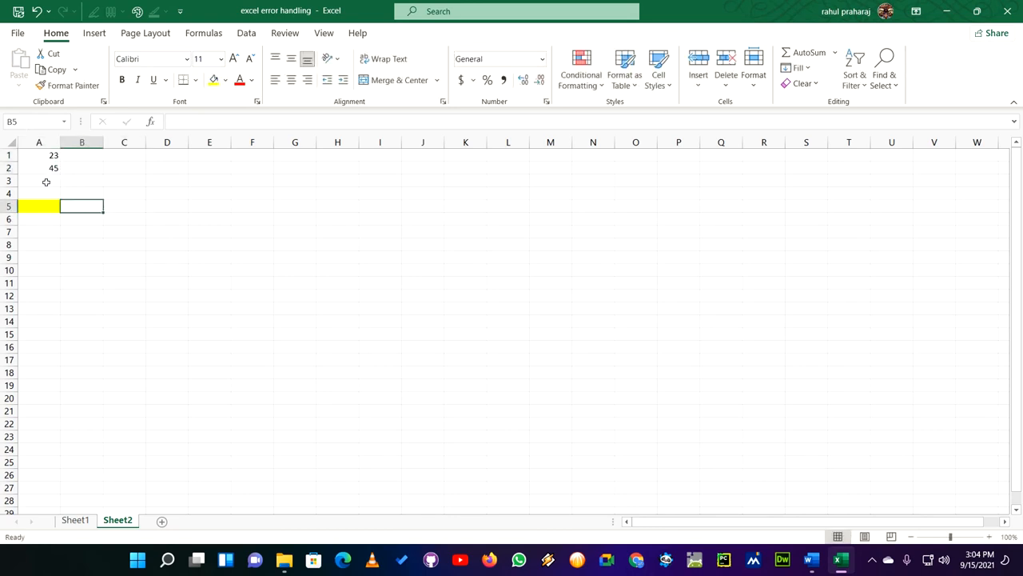
{"action": "left_click", "coordinate": [48, 180]}
{"action": "type", "text": "23"}
- Enter 34 in B1, a comma in B2 and 23 in B3
{"action": "left_click", "coordinate": [88, 152]}
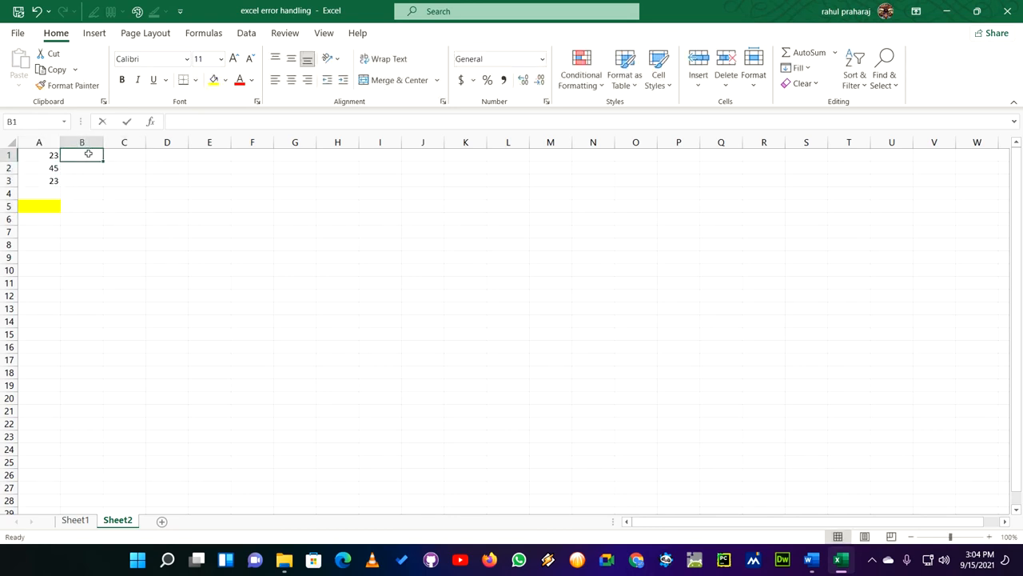
{"action": "type", "text": "34"}
{"action": "key", "text": "Return"}
{"action": "left_click", "coordinate": [85, 169]}
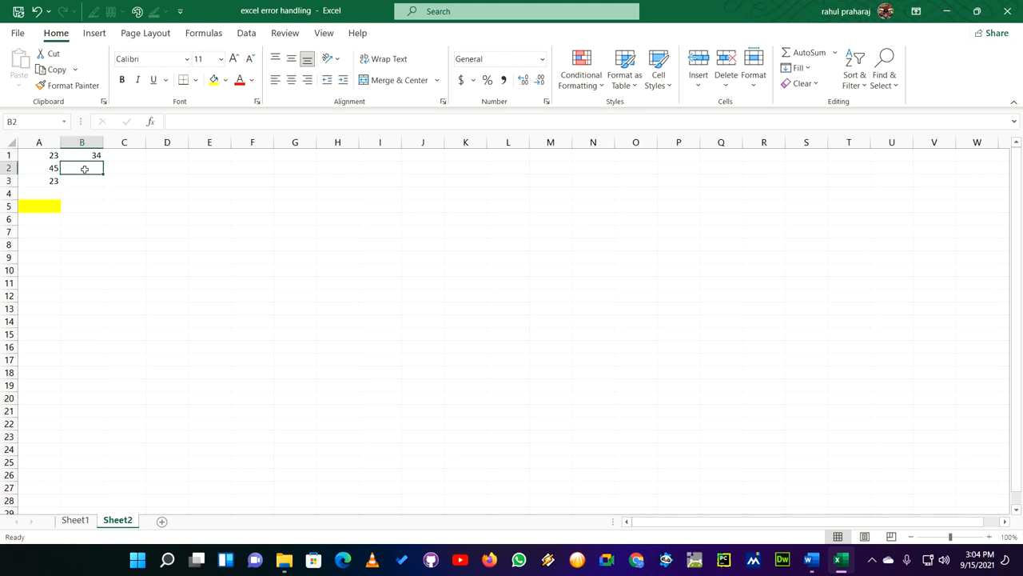
{"action": "type", "text": ","}
{"action": "left_click", "coordinate": [85, 181]}
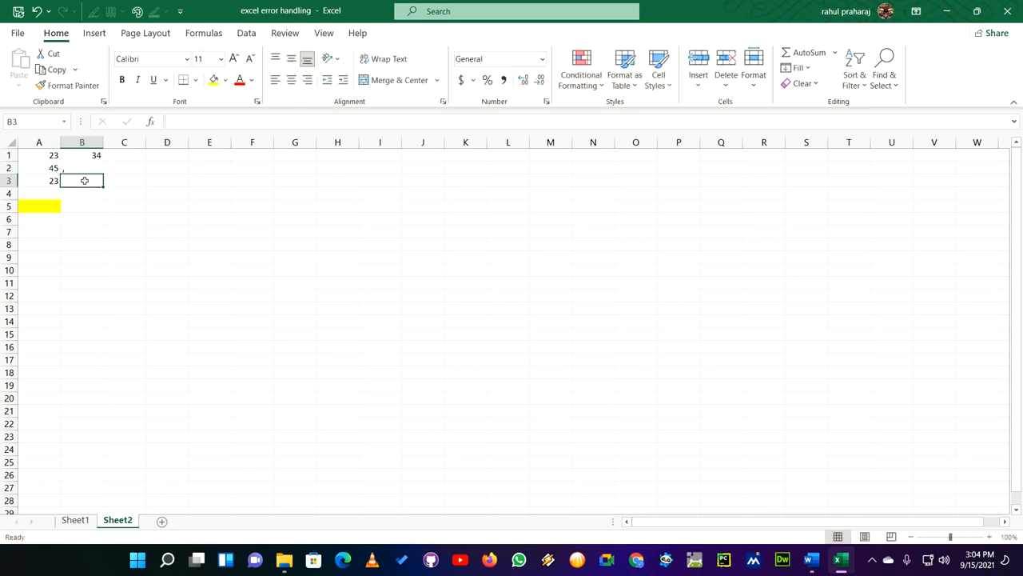
{"action": "double_click", "coordinate": [84, 181]}
{"action": "left_click", "coordinate": [121, 214]}
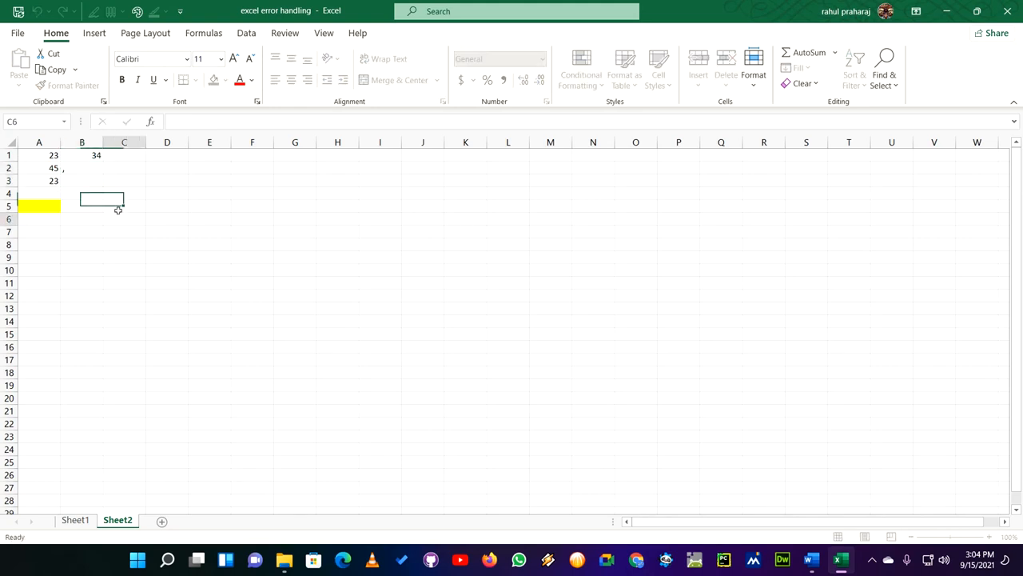
{"action": "left_click", "coordinate": [88, 184]}
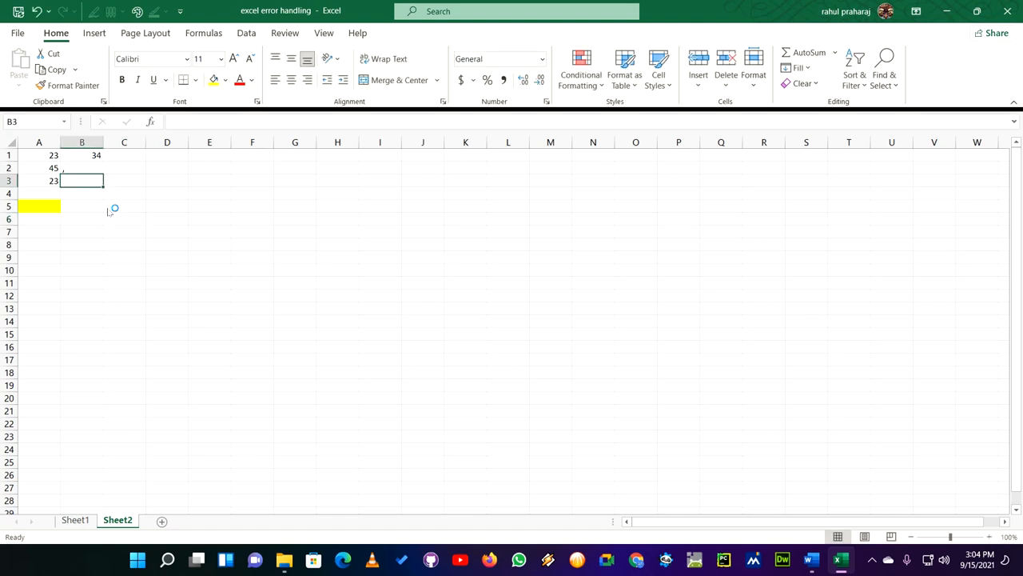
{"action": "key", "text": "F1"}
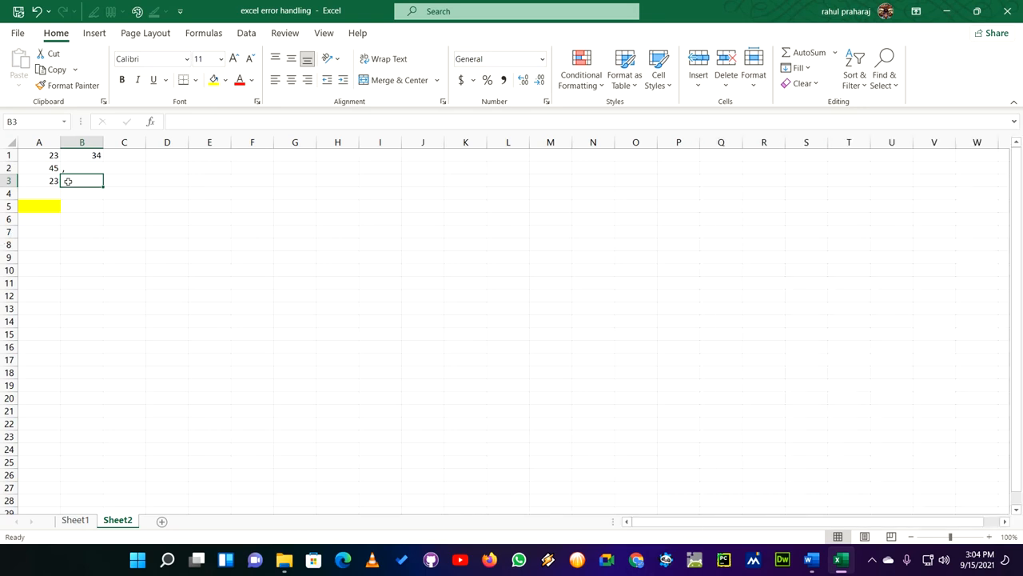
{"action": "type", "text": "23"}
{"action": "left_click", "coordinate": [114, 233]}
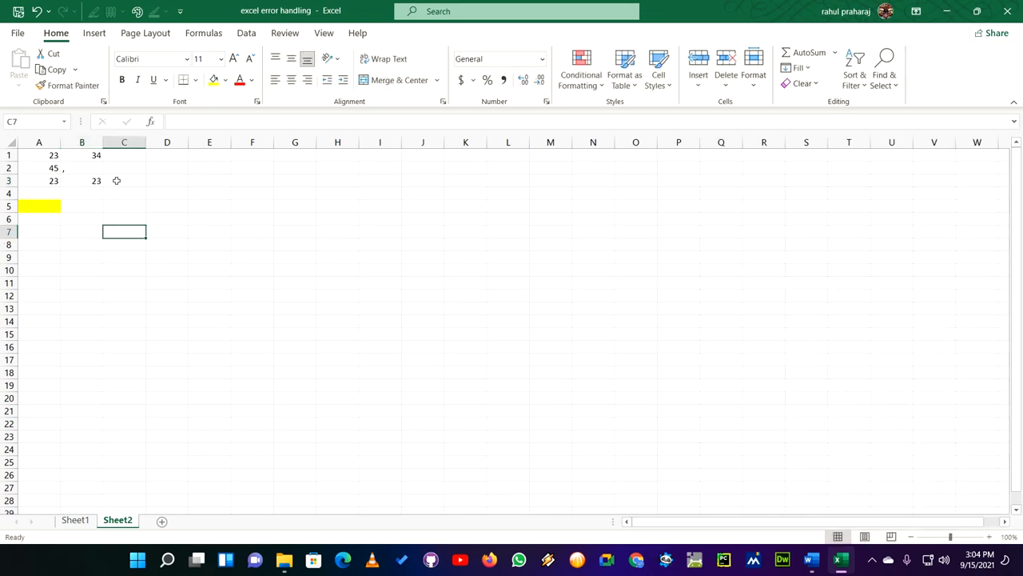
- Enter a1+b1 in cell C1 without a leading equals sign
{"action": "left_click", "coordinate": [127, 155]}
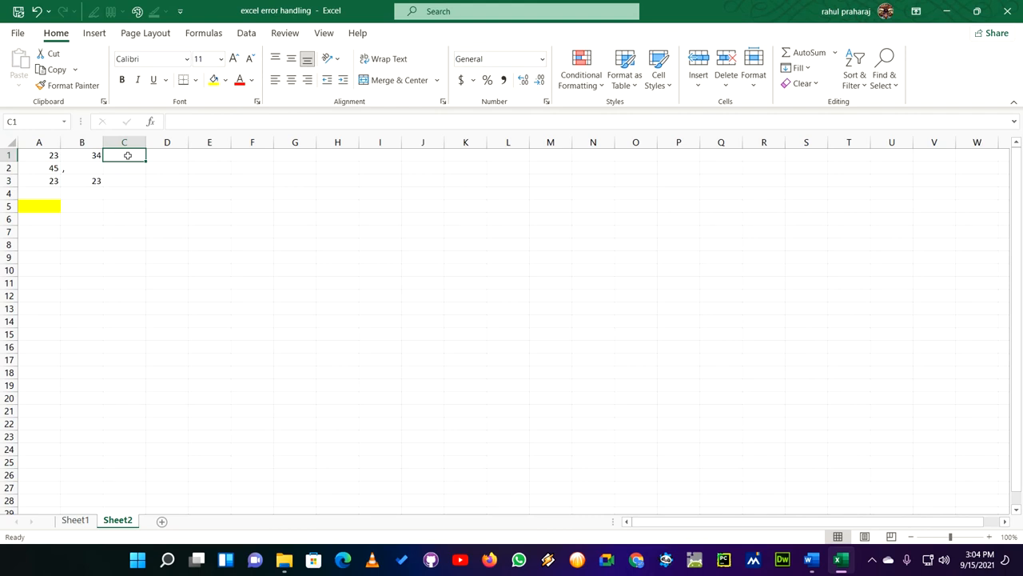
{"action": "type", "text": "a1+b1"}
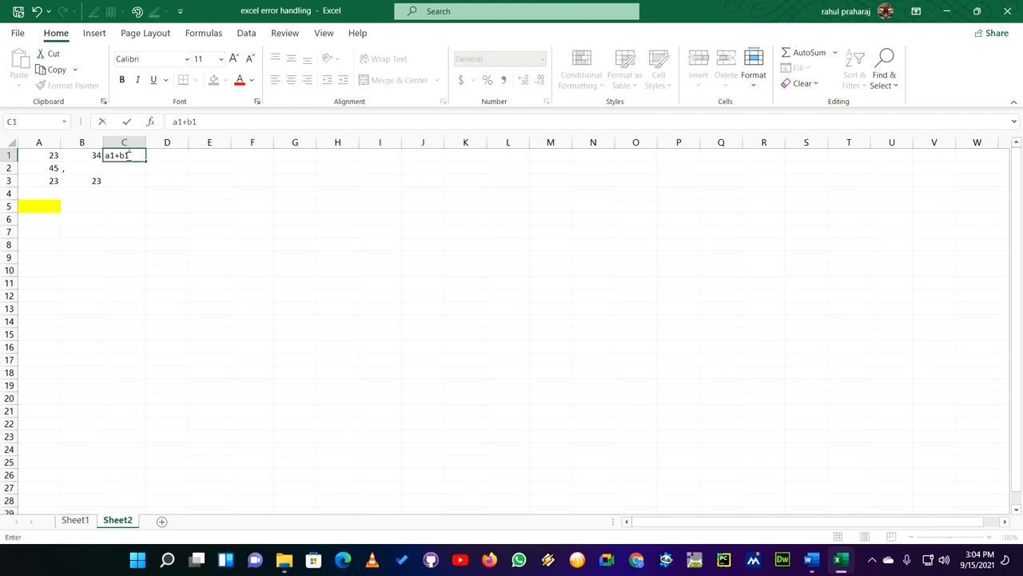
{"action": "key", "text": "Return"}
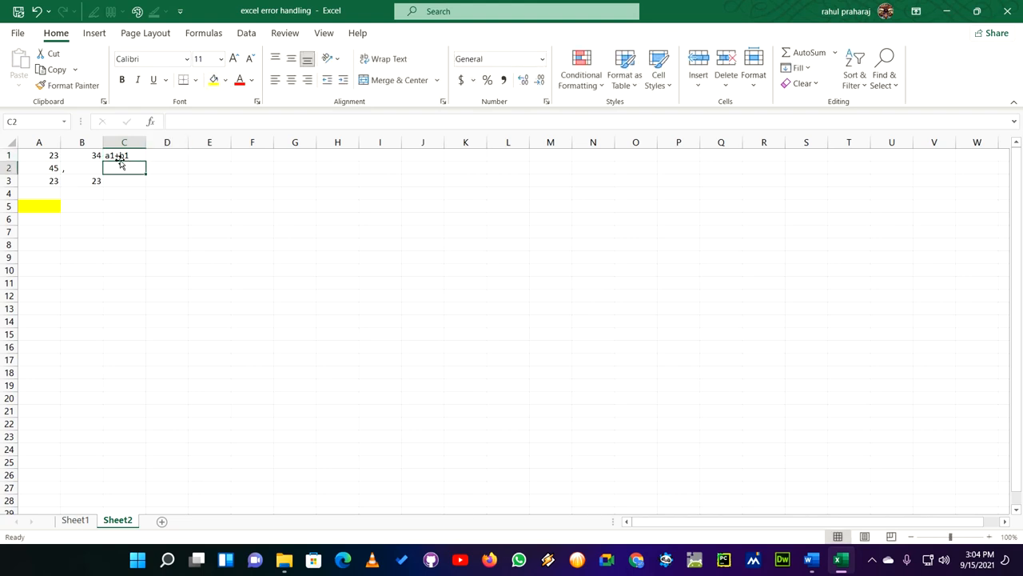
- Add a leading equals sign to the text in C1 to make it the formula =A1+B1
{"action": "left_click", "coordinate": [137, 152]}
{"action": "left_click", "coordinate": [173, 121]}
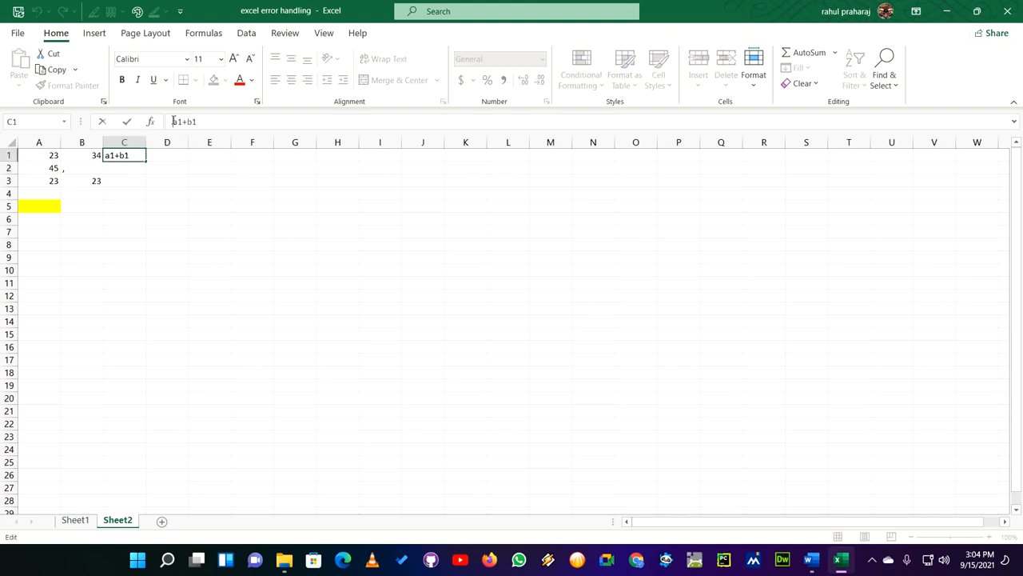
{"action": "type", "text": "="}
{"action": "key", "text": "Return"}
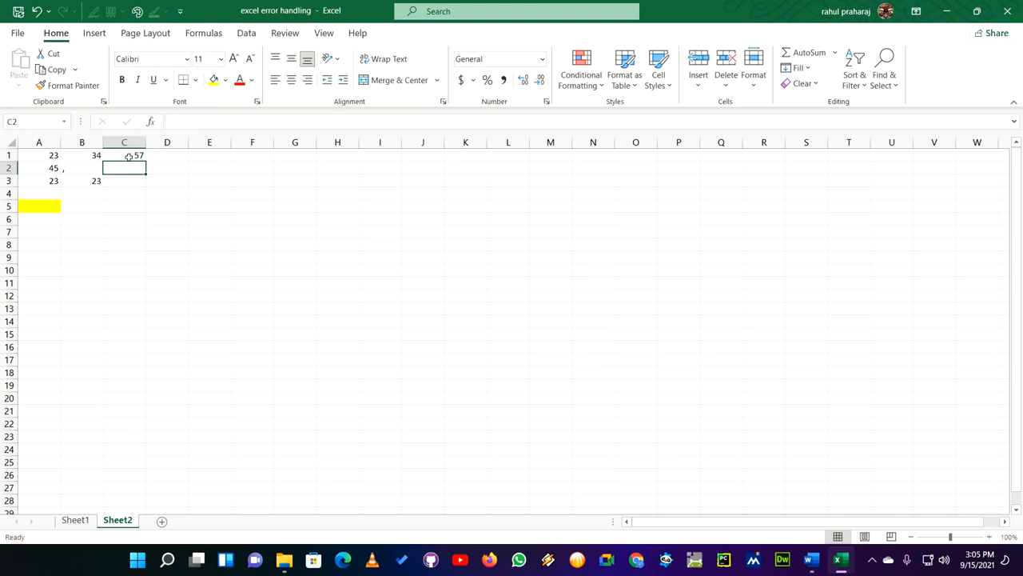
- Fill the C1 formula down to C3 and check the formula in C2
{"action": "left_click", "coordinate": [134, 157]}
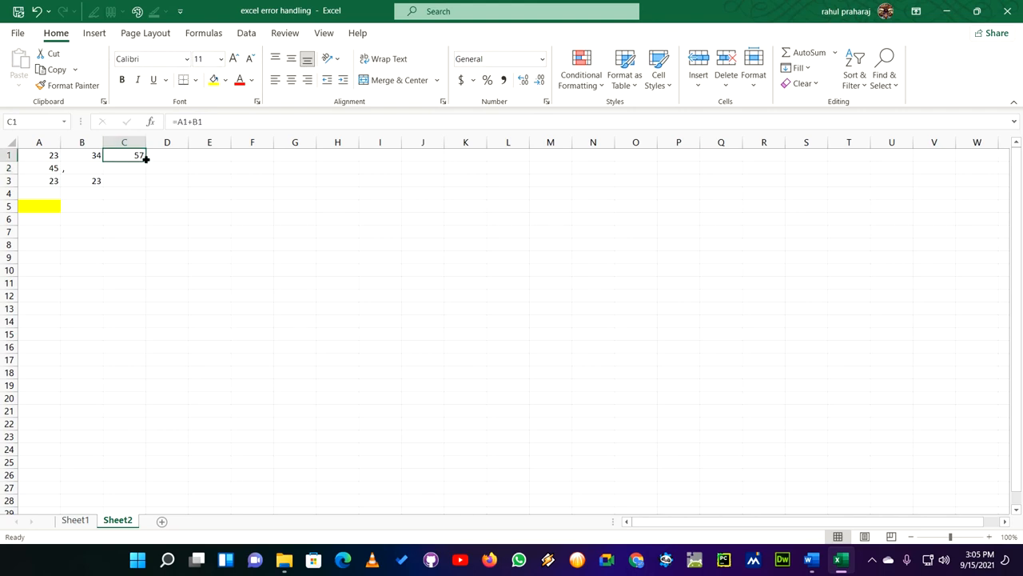
{"action": "left_click_drag", "start_coordinate": [145, 159], "coordinate": [147, 186]}
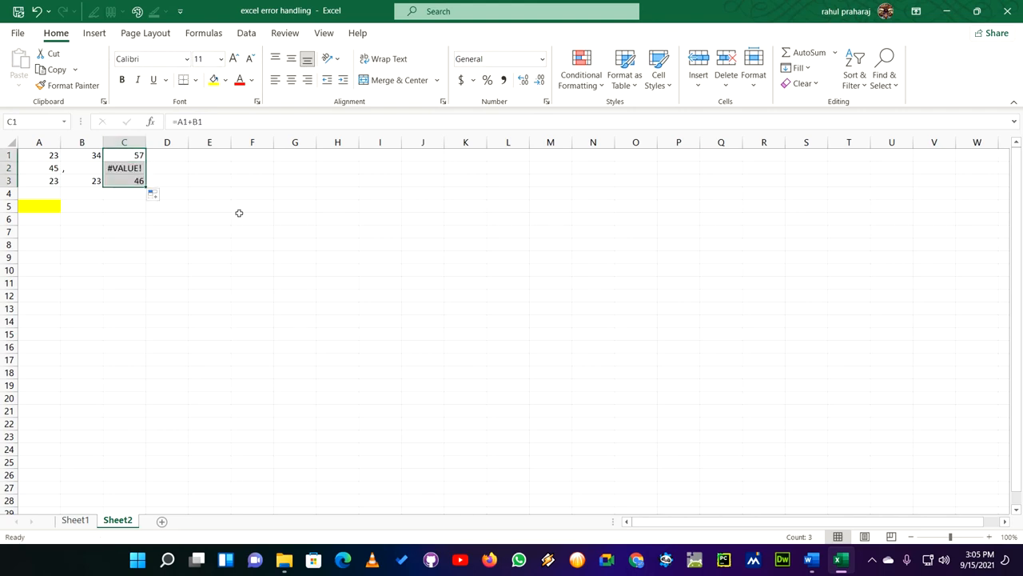
{"action": "left_click", "coordinate": [197, 210]}
{"action": "left_click", "coordinate": [120, 171]}
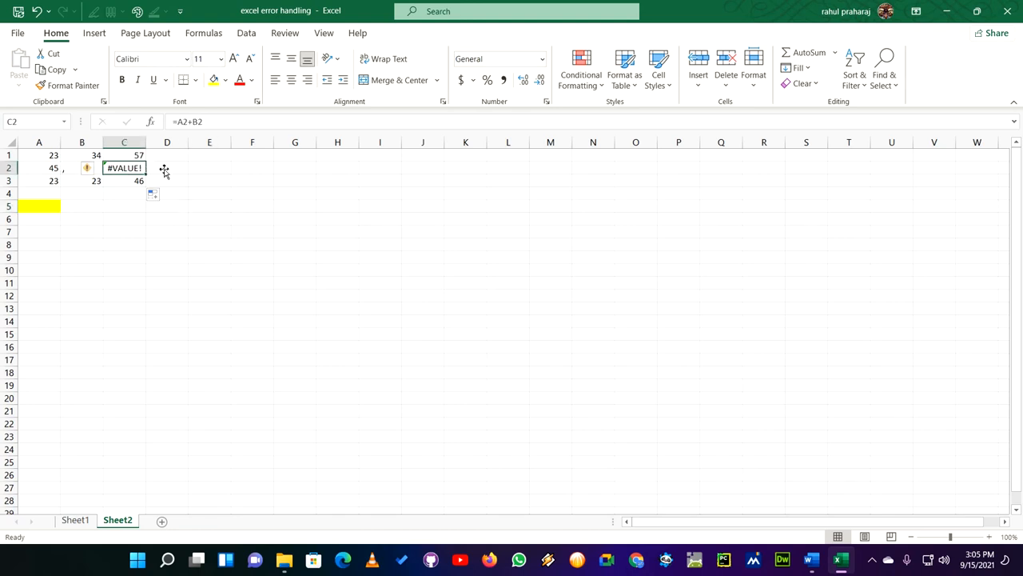
- Replace the comma in cell B2 with the letter A
{"action": "left_click", "coordinate": [73, 168]}
{"action": "type", "text": "A"}
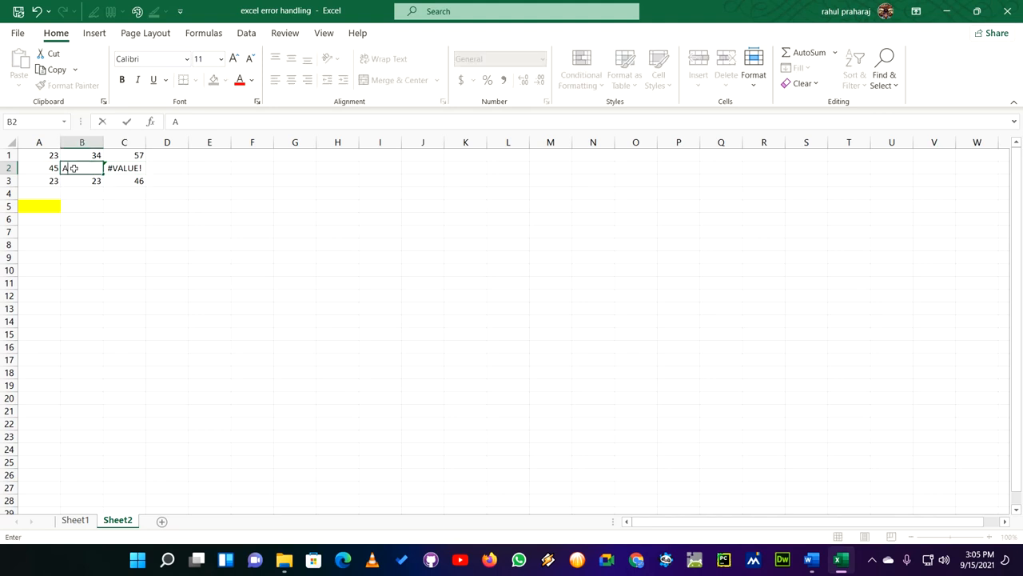
{"action": "key", "text": "Return"}
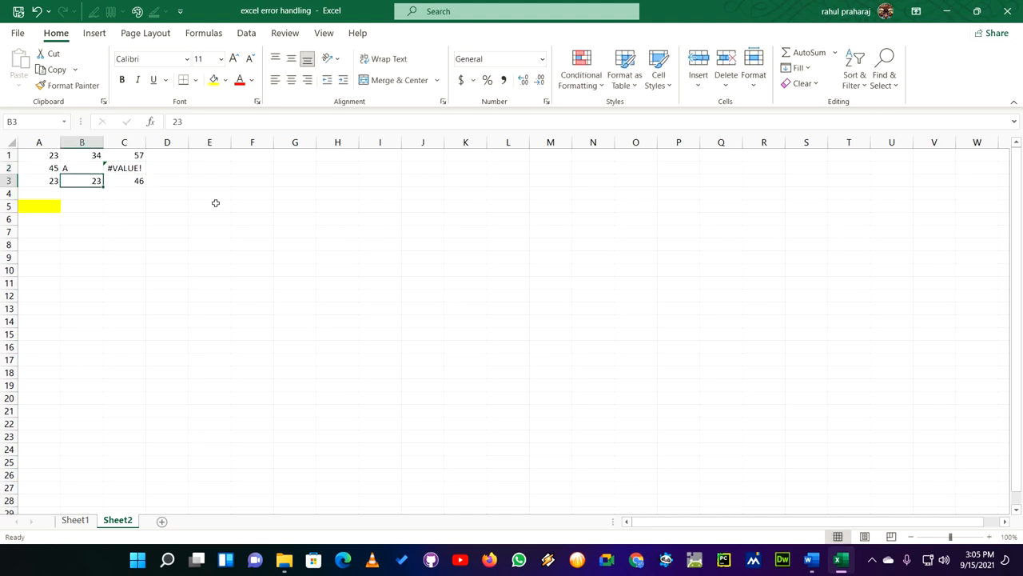
{"action": "left_click", "coordinate": [131, 211]}
{"action": "left_click", "coordinate": [56, 169]}
- Fill the formula from C1 down through C3 again and inspect cell C2
{"action": "left_click", "coordinate": [134, 157]}
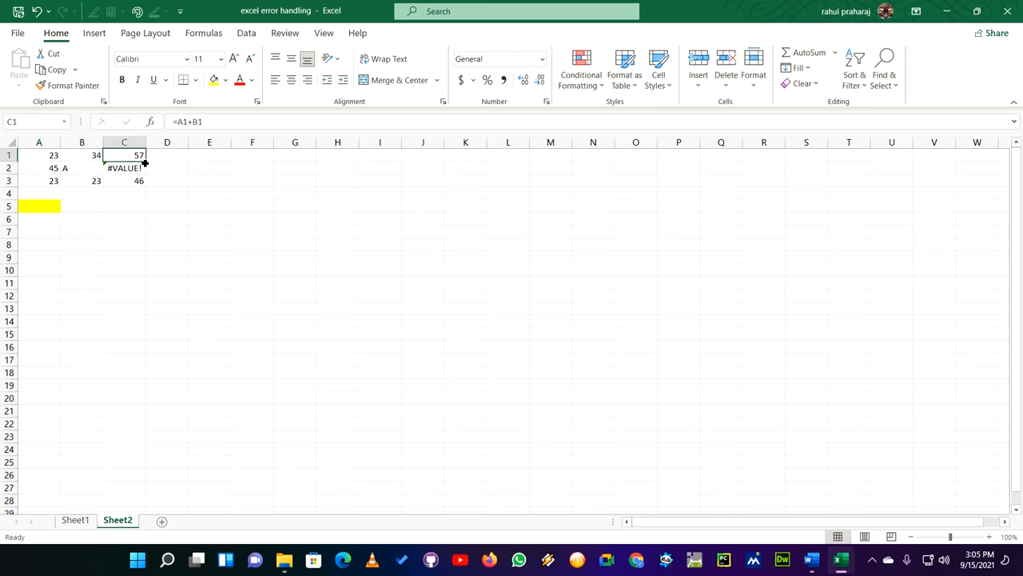
{"action": "left_click_drag", "start_coordinate": [145, 162], "coordinate": [162, 202]}
{"action": "left_click", "coordinate": [213, 197]}
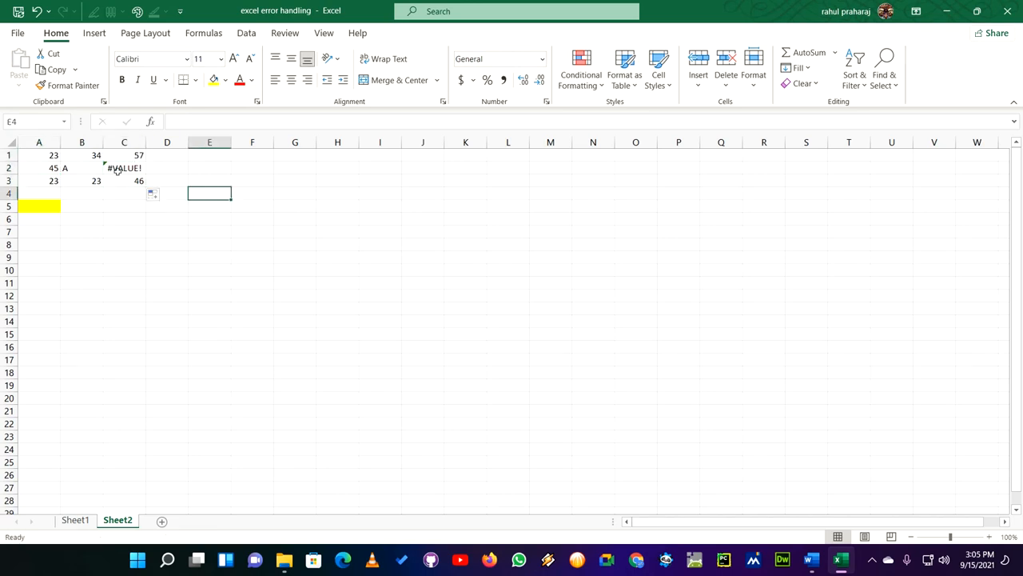
{"action": "left_click", "coordinate": [119, 168]}
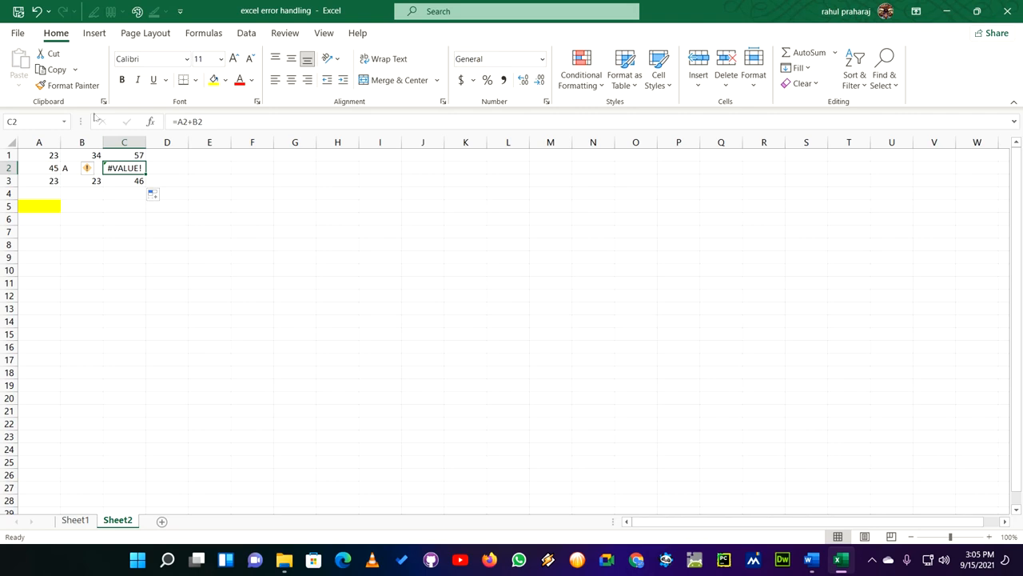
- Enter =A1+1B in C1 and accept the proposed correction to =A1+B1
{"action": "left_click", "coordinate": [126, 154]}
{"action": "left_click", "coordinate": [240, 122]}
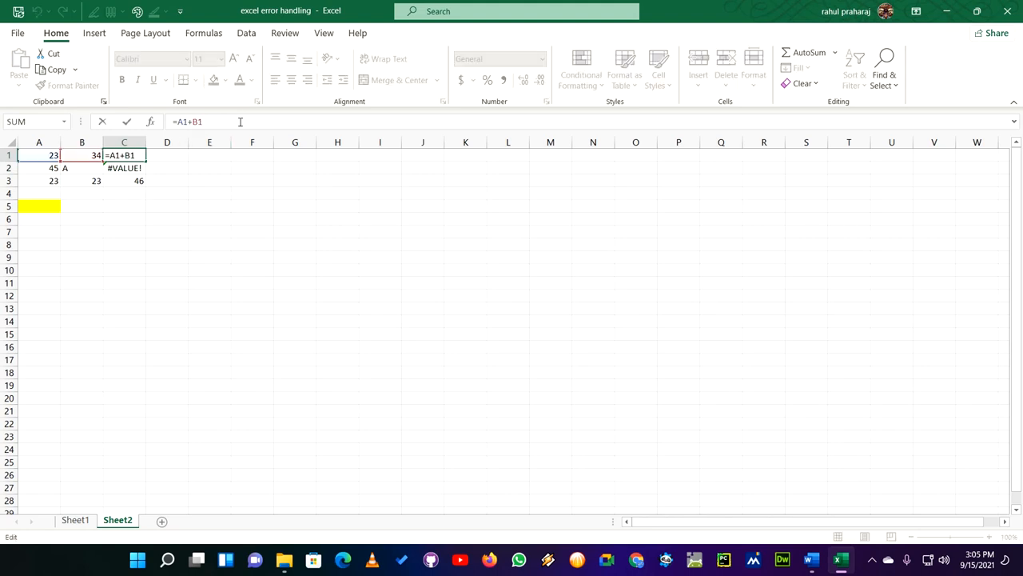
{"action": "key", "text": "BackSpace"}
{"action": "key", "text": "BackSpace"}
{"action": "type", "text": "1B"}
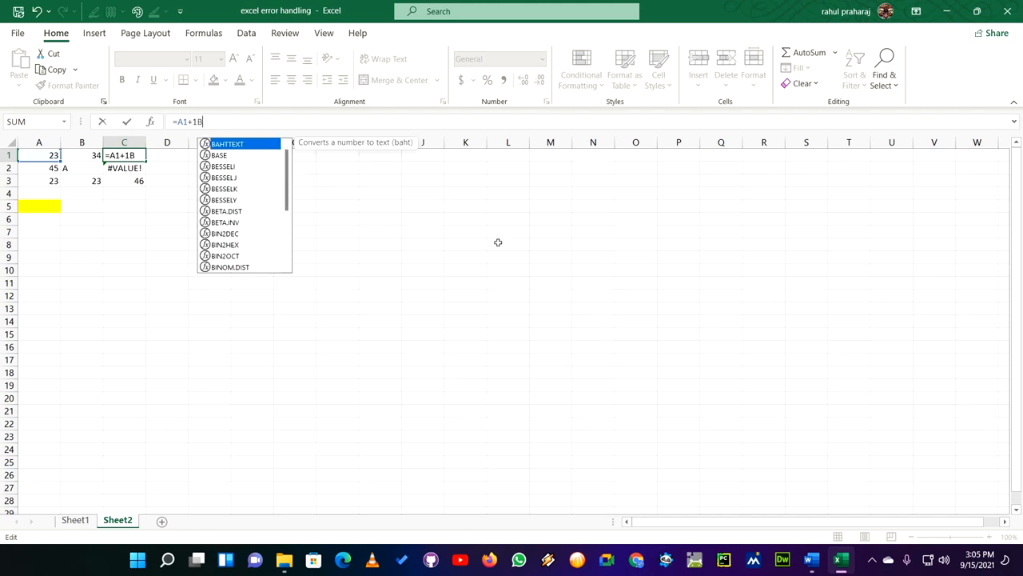
{"action": "key", "text": "Return"}
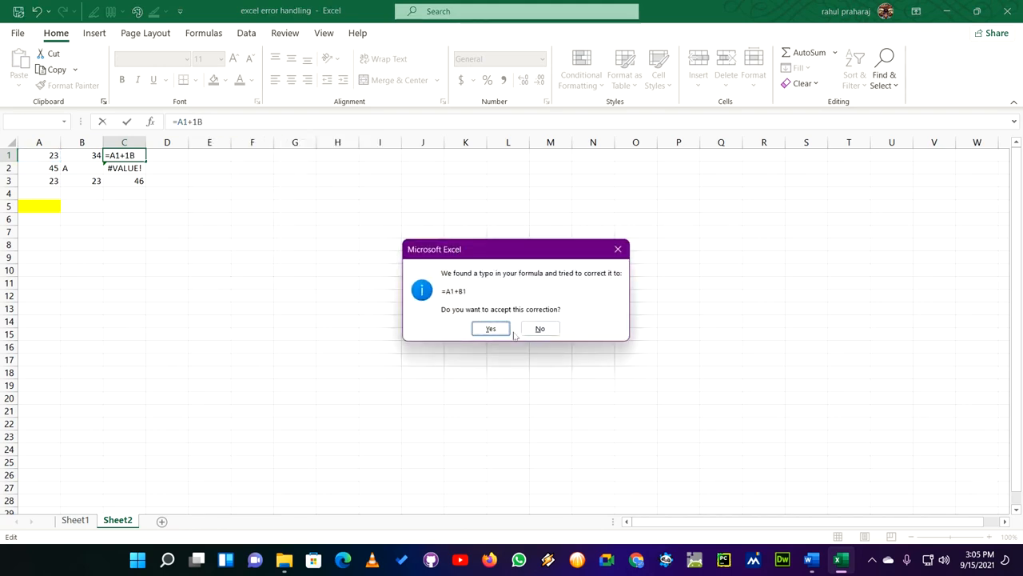
{"action": "left_click", "coordinate": [494, 329]}
{"action": "left_click", "coordinate": [169, 256]}
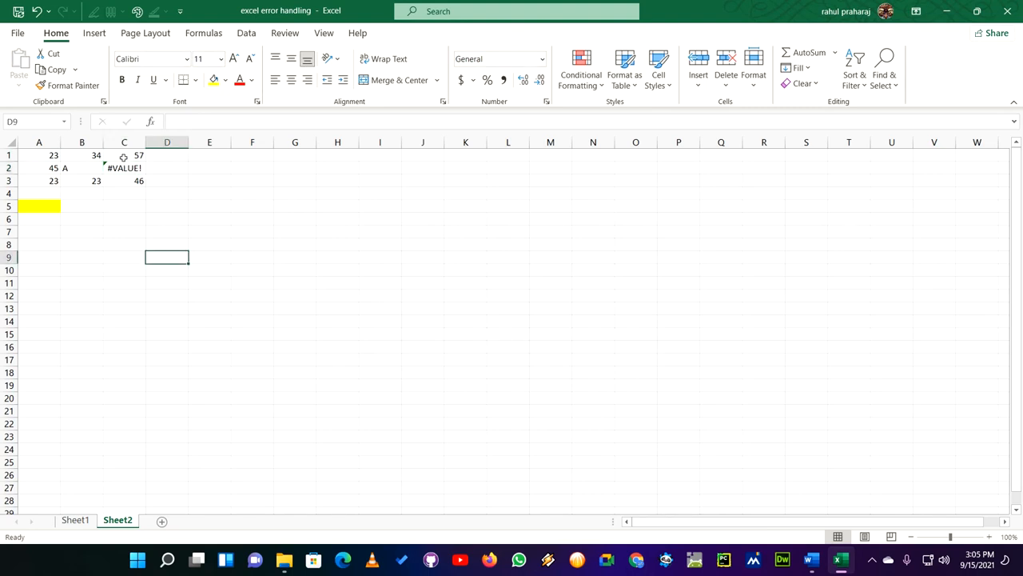
- Try to enter =A1+1B in C1 while rejecting the proposed correction, and dismiss the formula warning
{"action": "left_click", "coordinate": [120, 158]}
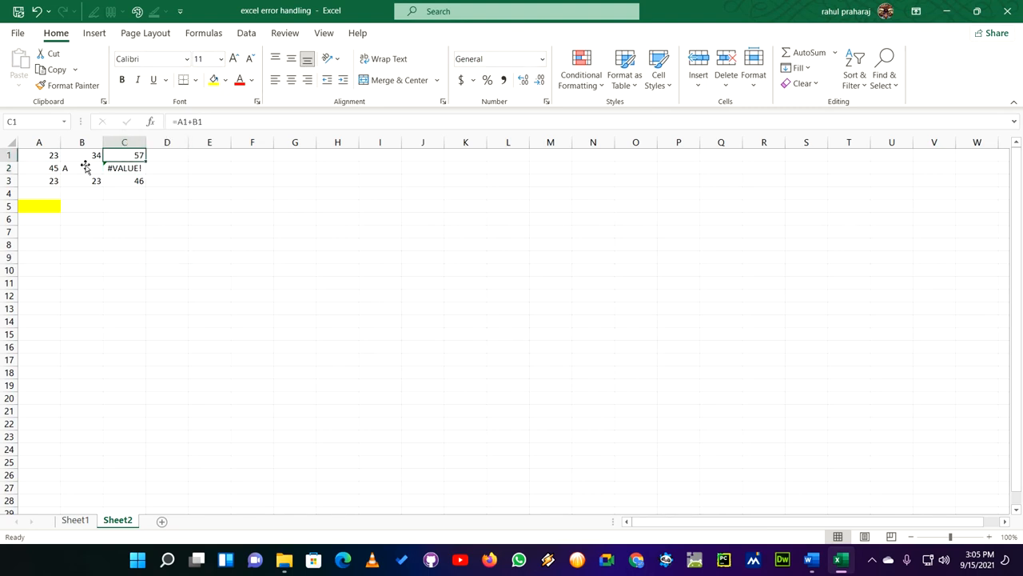
{"action": "left_click", "coordinate": [198, 121]}
{"action": "type", "text": "1"}
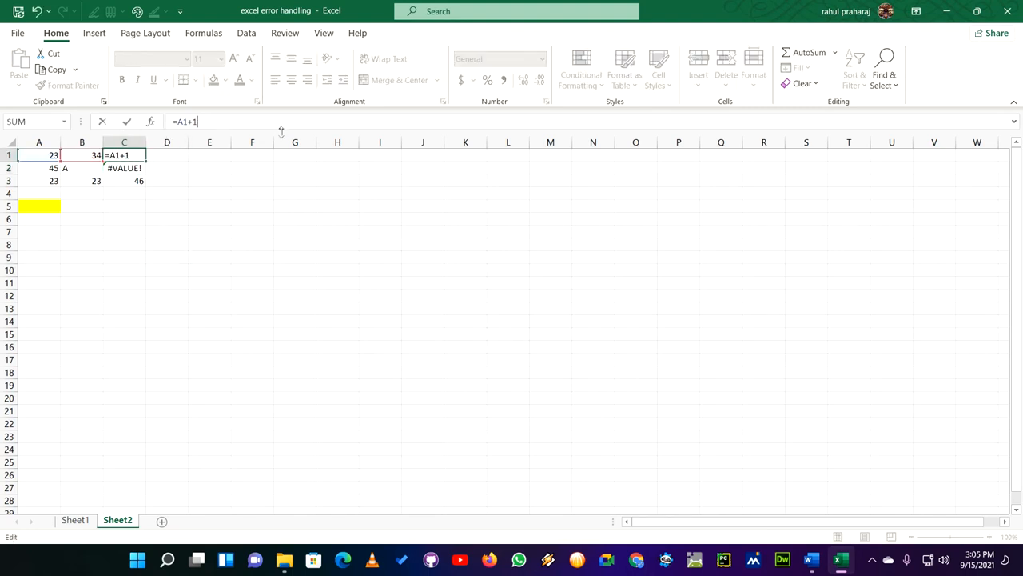
{"action": "type", "text": "B"}
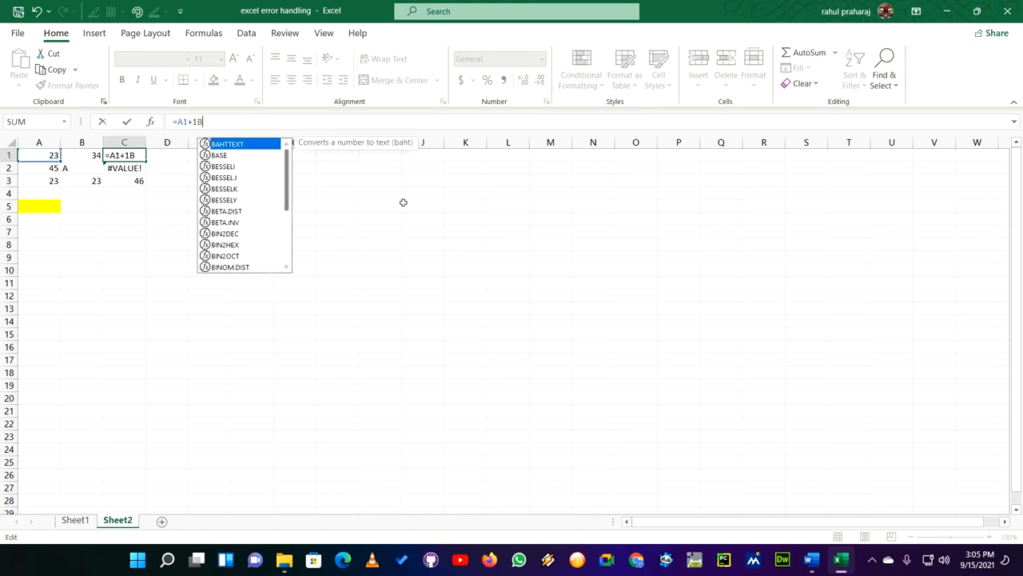
{"action": "key", "text": "Return"}
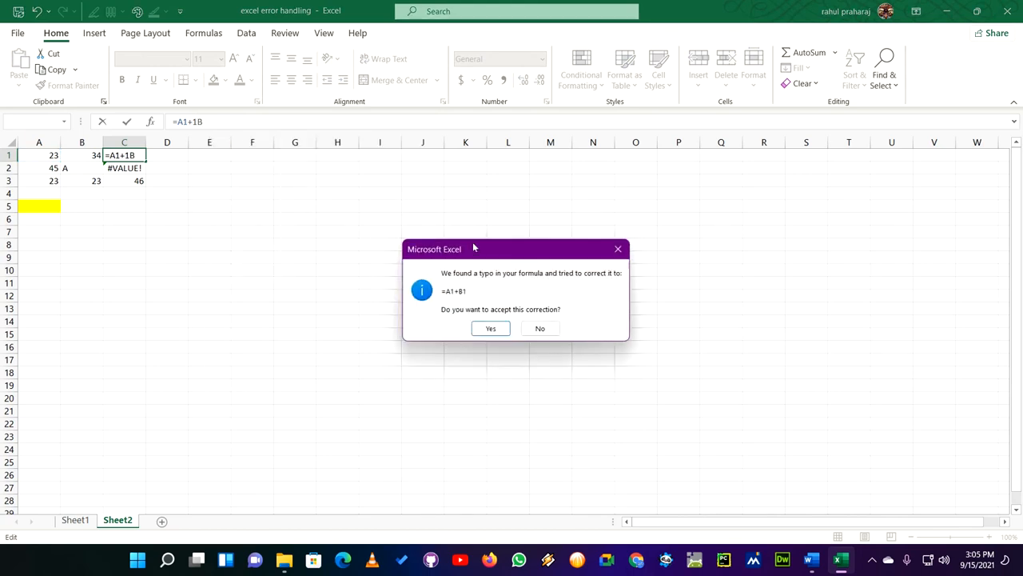
{"action": "left_click", "coordinate": [539, 328]}
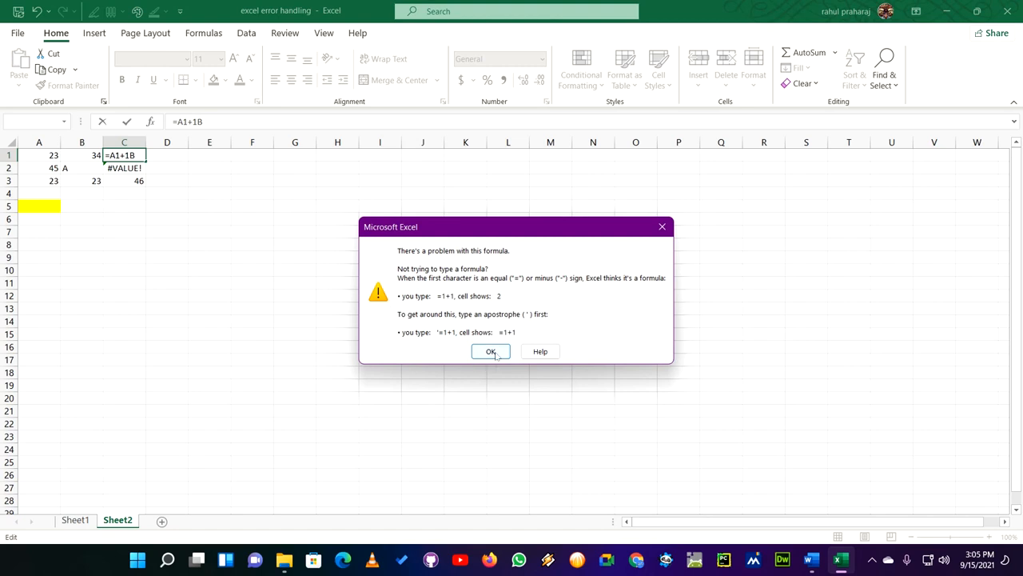
{"action": "left_click", "coordinate": [489, 352]}
- Discard the pending formula edit in cell C1
{"action": "left_click", "coordinate": [118, 156]}
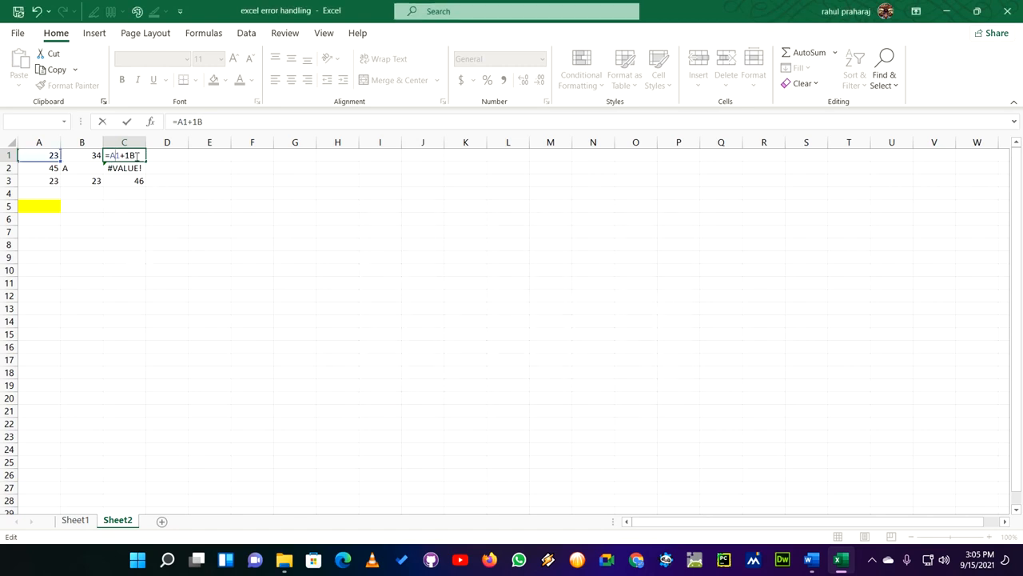
{"action": "left_click_drag", "start_coordinate": [140, 157], "coordinate": [100, 156]}
{"action": "left_click", "coordinate": [207, 196]}
{"action": "left_click", "coordinate": [131, 156]}
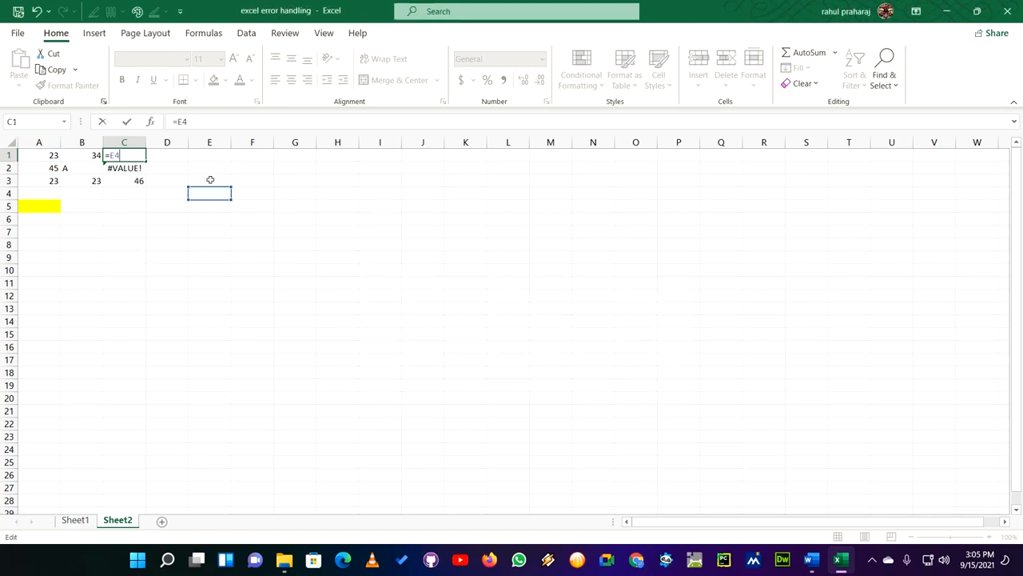
{"action": "key", "text": "Escape"}
{"action": "left_click", "coordinate": [214, 233]}
{"action": "left_click", "coordinate": [126, 157]}
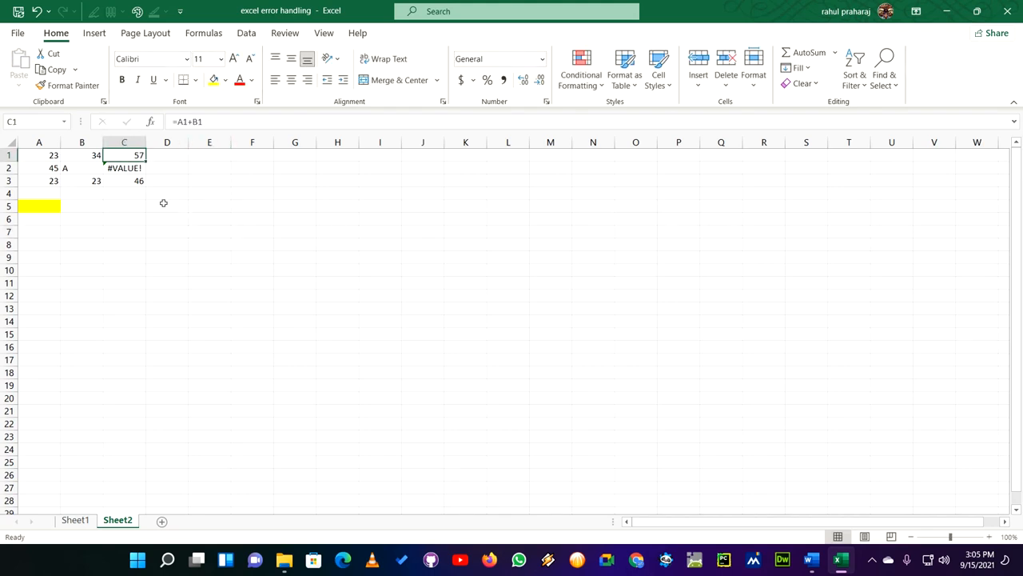
- Clear the contents of cells A1 to C3 on Sheet2
{"action": "left_click", "coordinate": [184, 252]}
{"action": "left_click", "coordinate": [120, 156]}
{"action": "left_click_drag", "start_coordinate": [48, 155], "coordinate": [135, 179]}
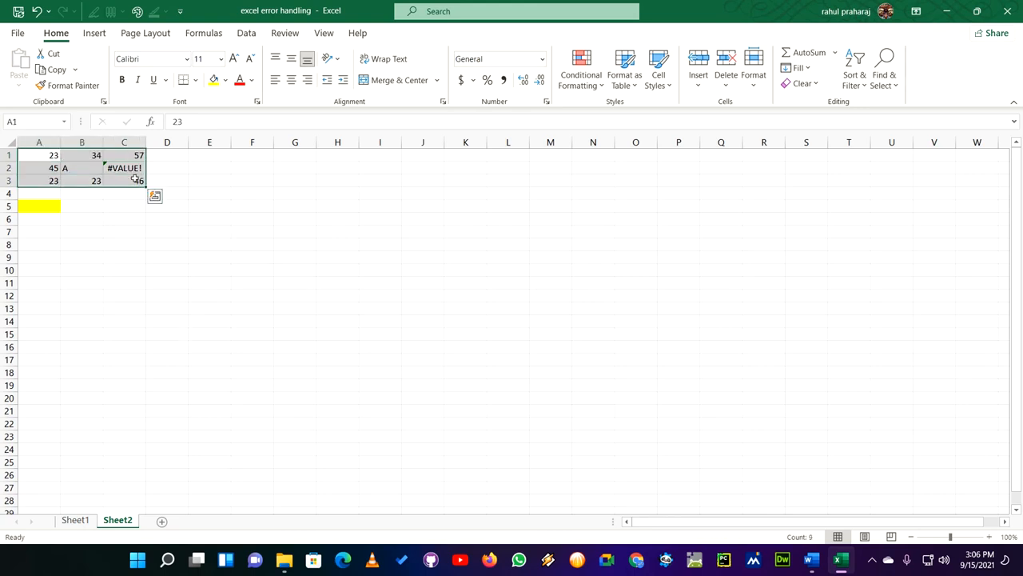
{"action": "key", "text": "Delete"}
{"action": "left_click", "coordinate": [233, 254]}
{"action": "left_click", "coordinate": [43, 157]}
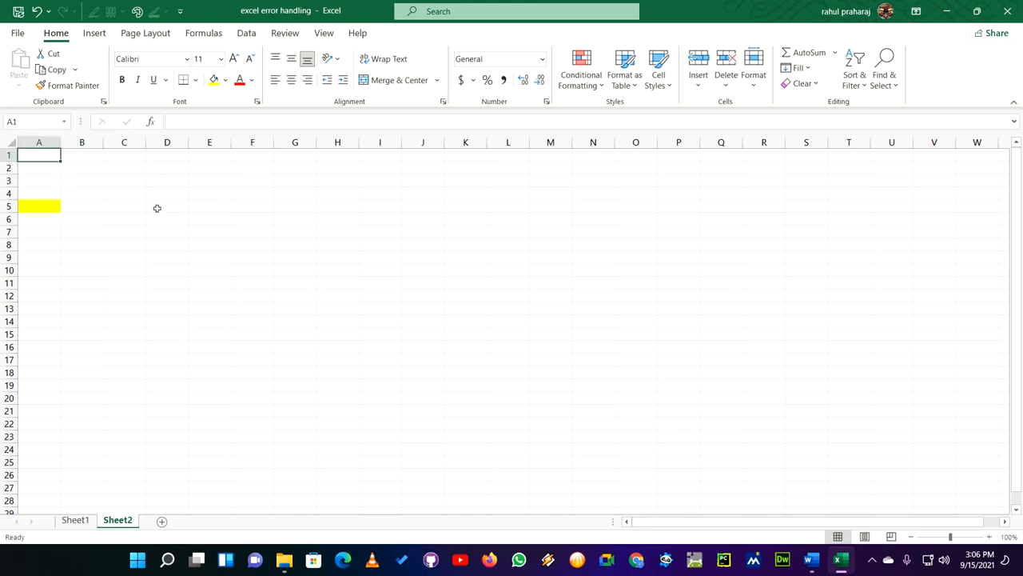
- Search Sheet2 for formula errors with Go To Special, excluding numbers, text and logicals, and dismiss the resulting message
{"action": "left_click", "coordinate": [158, 207]}
{"action": "left_click", "coordinate": [37, 155]}
{"action": "key", "text": "F5"}
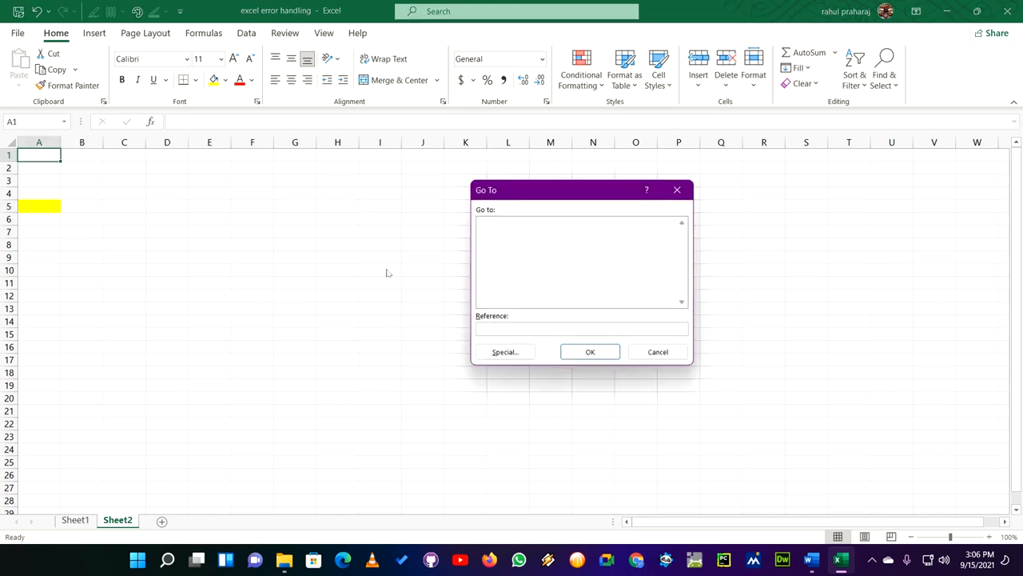
{"action": "left_click", "coordinate": [506, 353]}
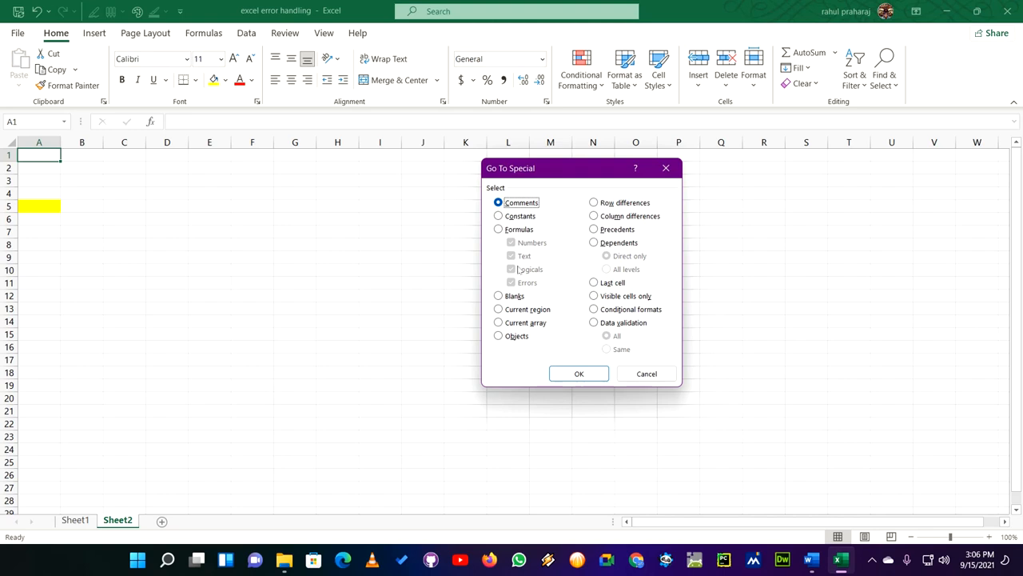
{"action": "left_click", "coordinate": [500, 229]}
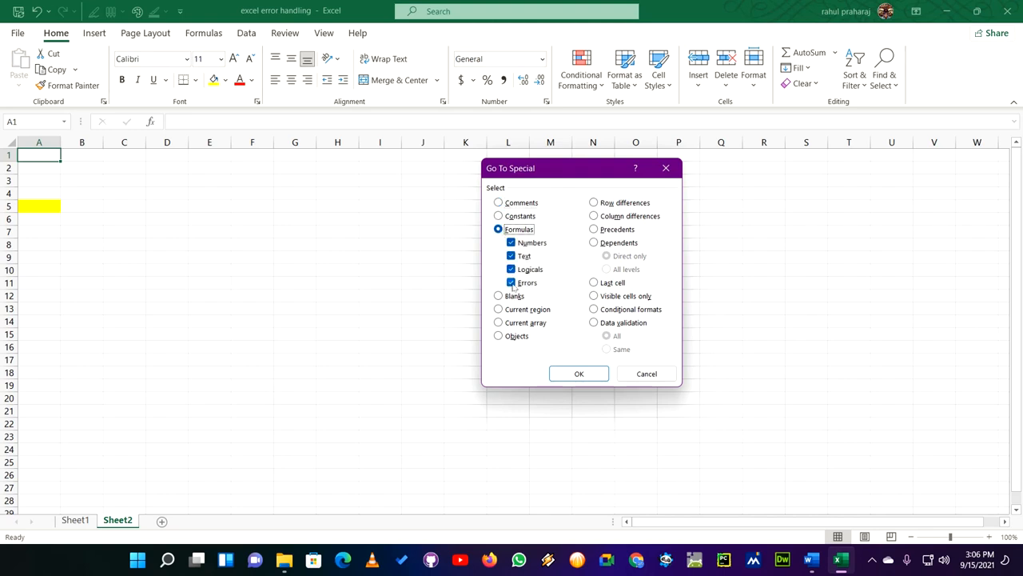
{"action": "left_click", "coordinate": [511, 243]}
{"action": "left_click", "coordinate": [511, 256]}
{"action": "left_click", "coordinate": [511, 270]}
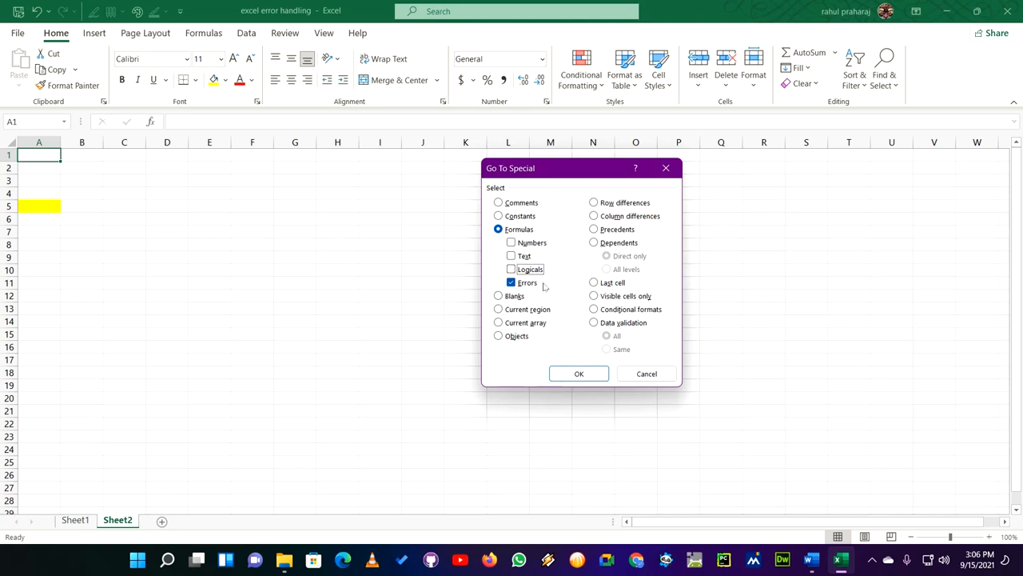
{"action": "left_click", "coordinate": [579, 373]}
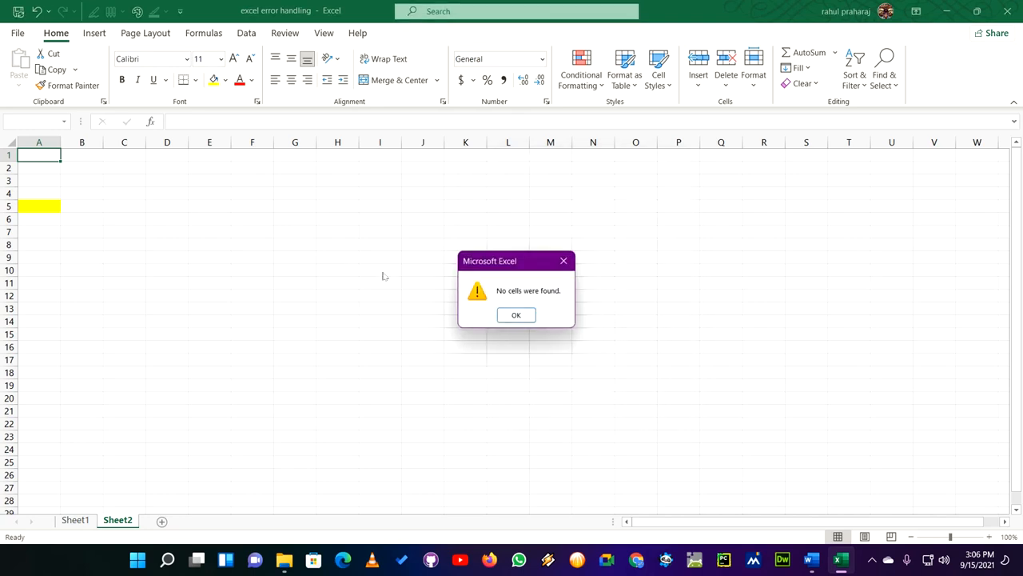
{"action": "key", "text": "Return"}
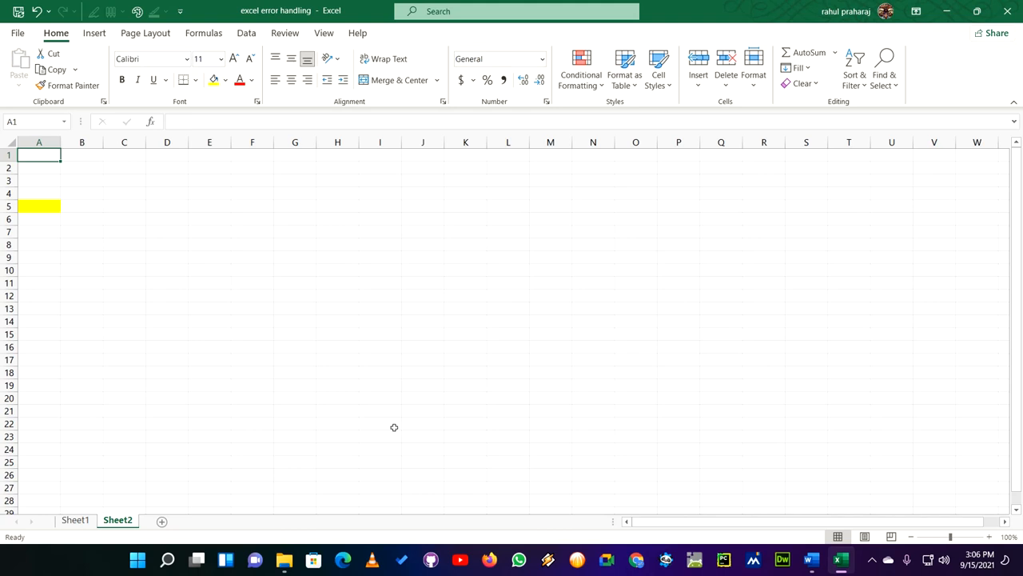
- Close the excel error handling workbook without saving and close the excel for you tube folder window
{"action": "left_click", "coordinate": [1019, 14]}
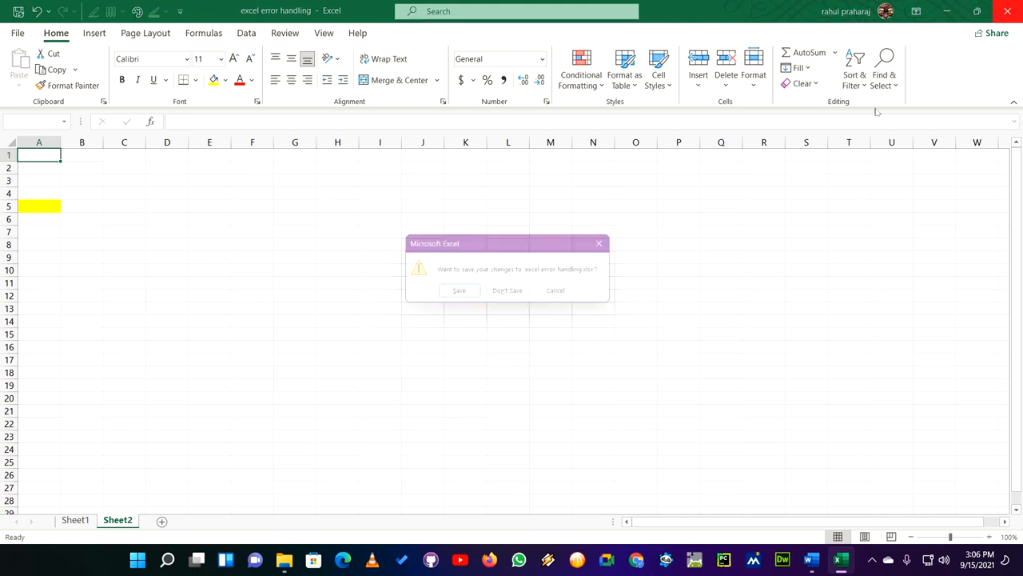
{"action": "left_click", "coordinate": [524, 295]}
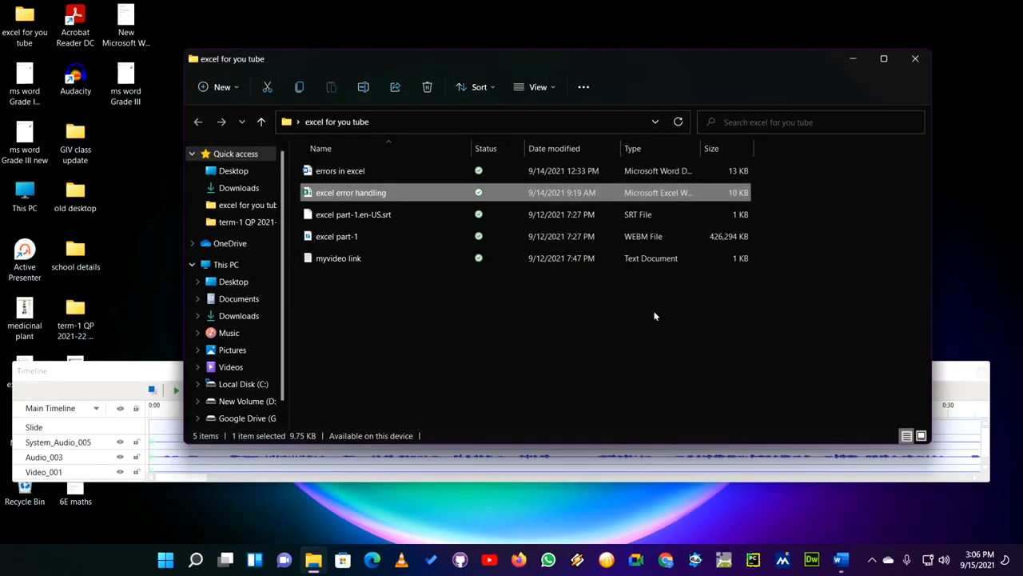
{"action": "left_click", "coordinate": [921, 62]}
{"action": "mouse_move", "coordinate": [837, 558]}
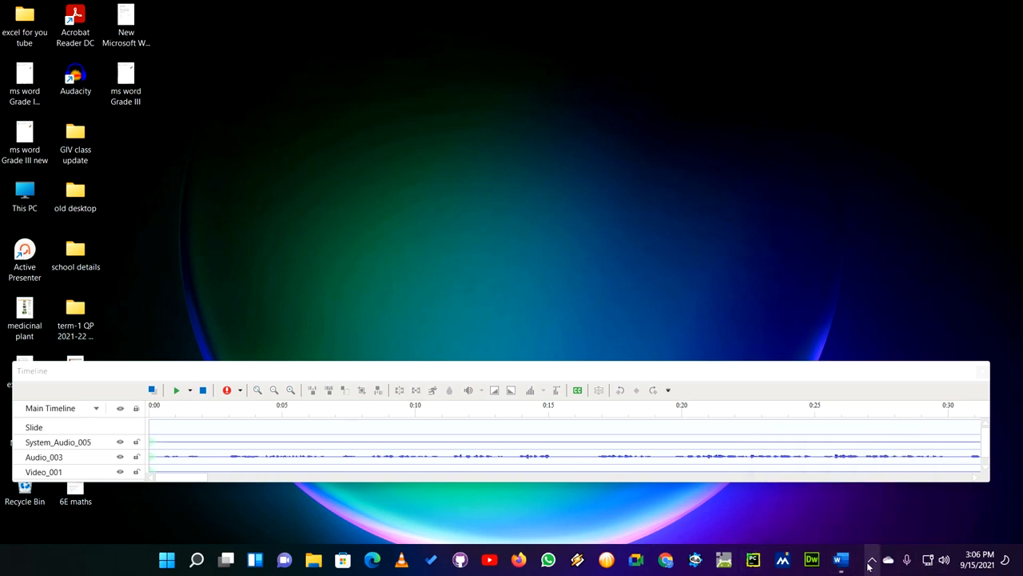
{"action": "left_click", "coordinate": [870, 563]}
{"action": "left_click", "coordinate": [899, 495]}
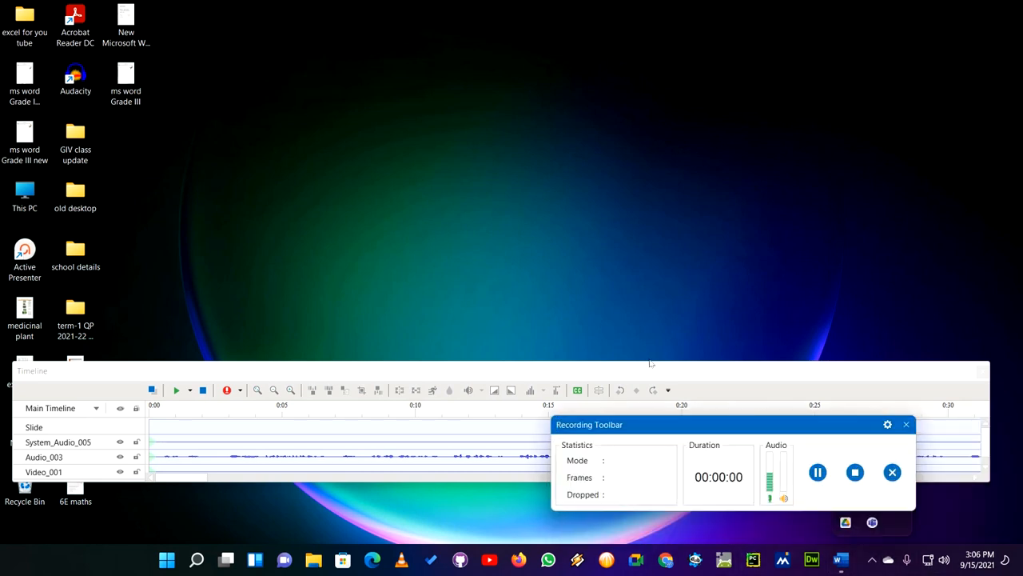